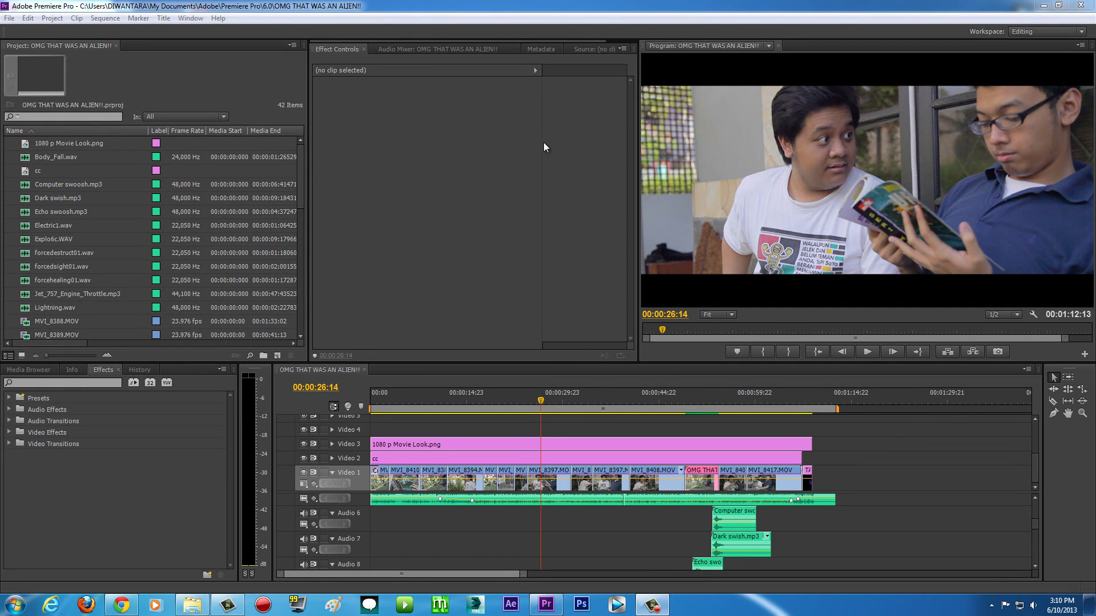
- Switch to Windows Explorer and open the 64 bit subfolder of the h264 folder
click(192, 605)
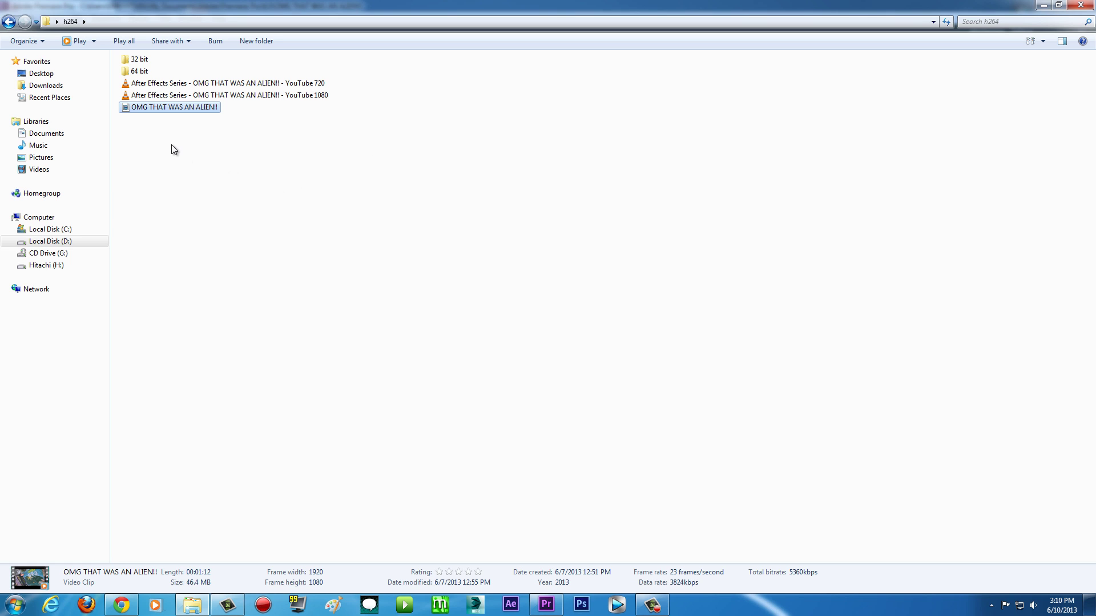
click(139, 60)
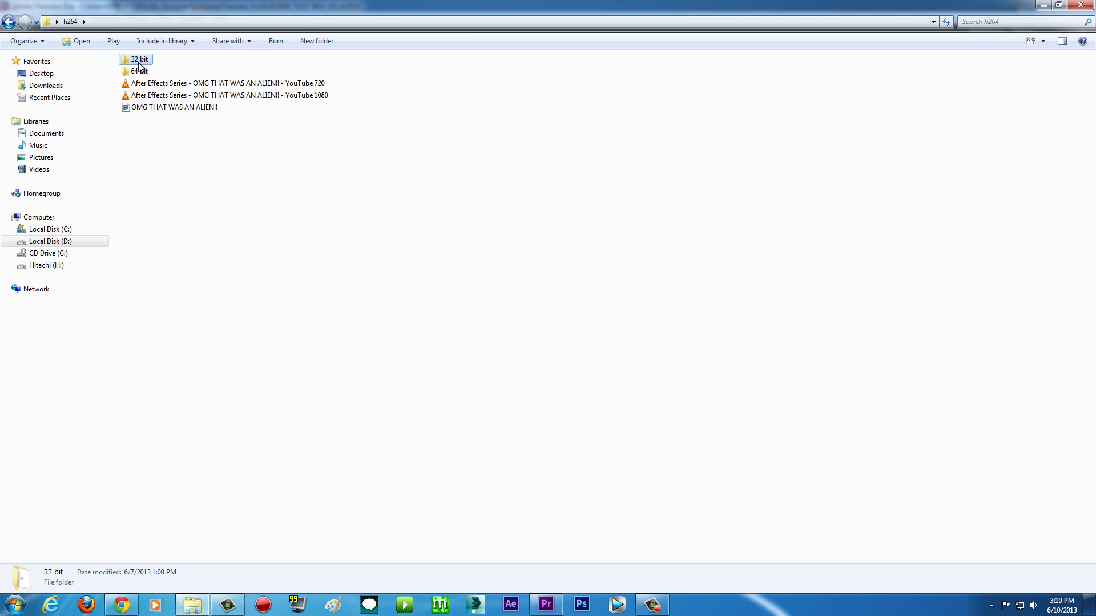
click(142, 71)
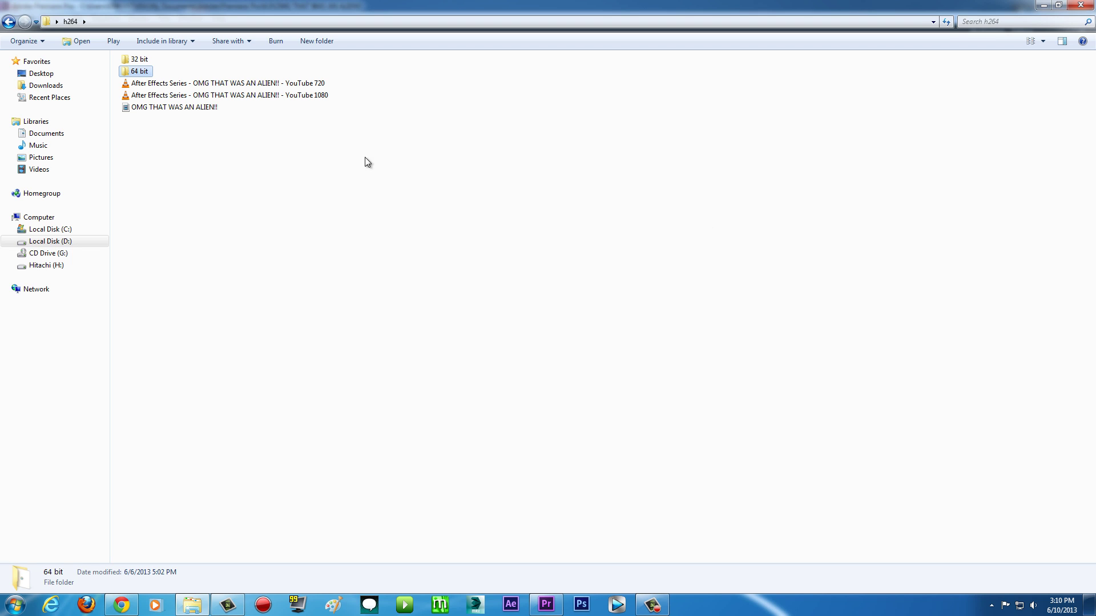
double_click(140, 72)
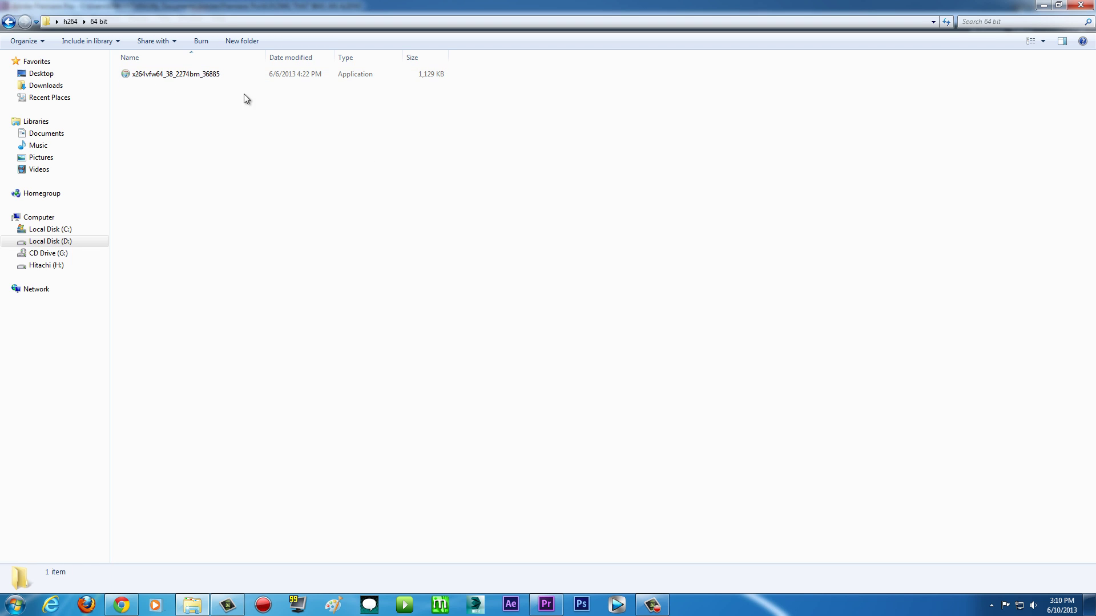
- Launch the x264vfw64 codec installer, quit its setup wizard and return to the h264 folder
double_click(210, 75)
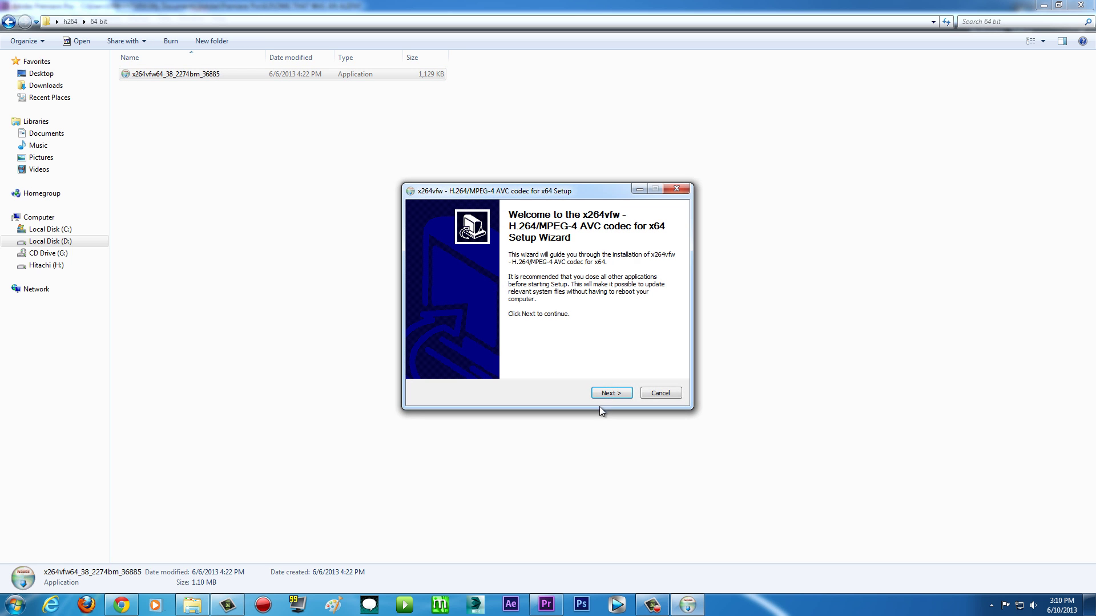
click(660, 394)
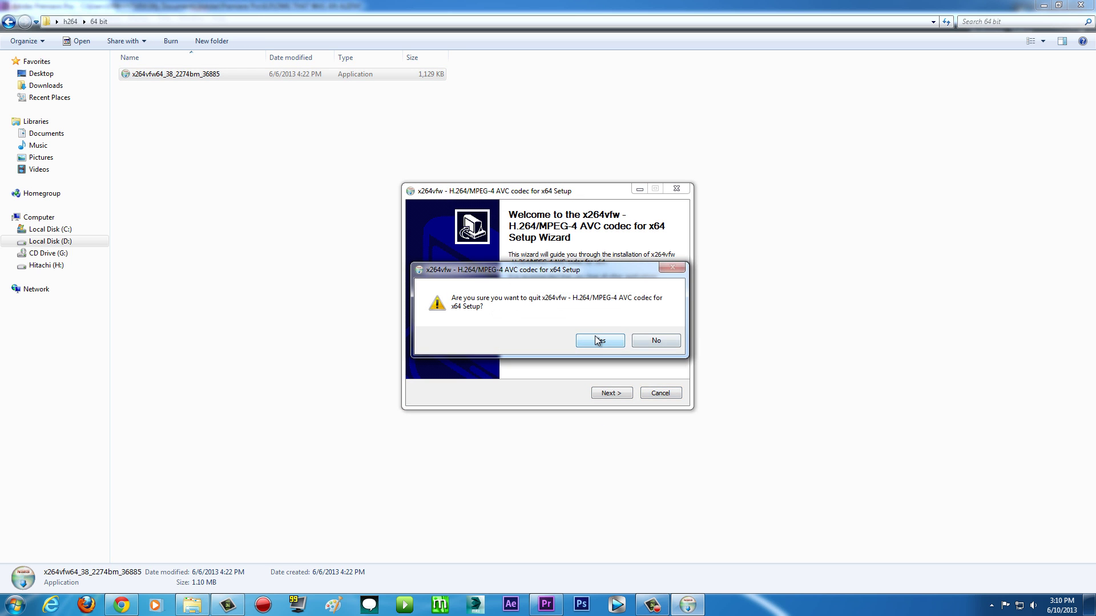
click(597, 341)
click(72, 21)
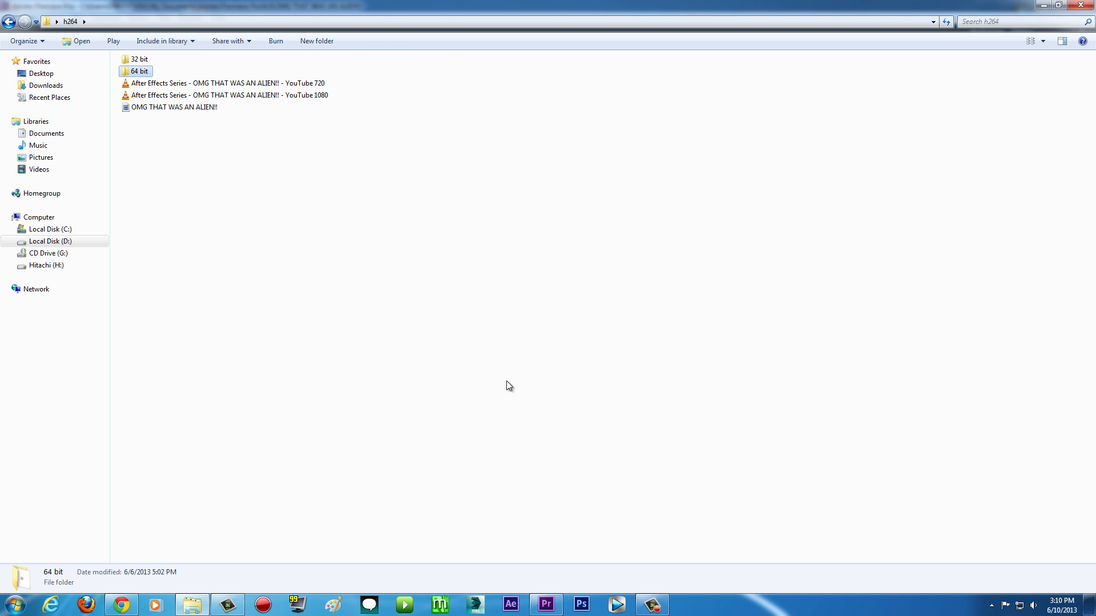
- Switch to Premiere Pro and open the media export settings with AVI as format and NTSC DV 24p as preset
click(547, 604)
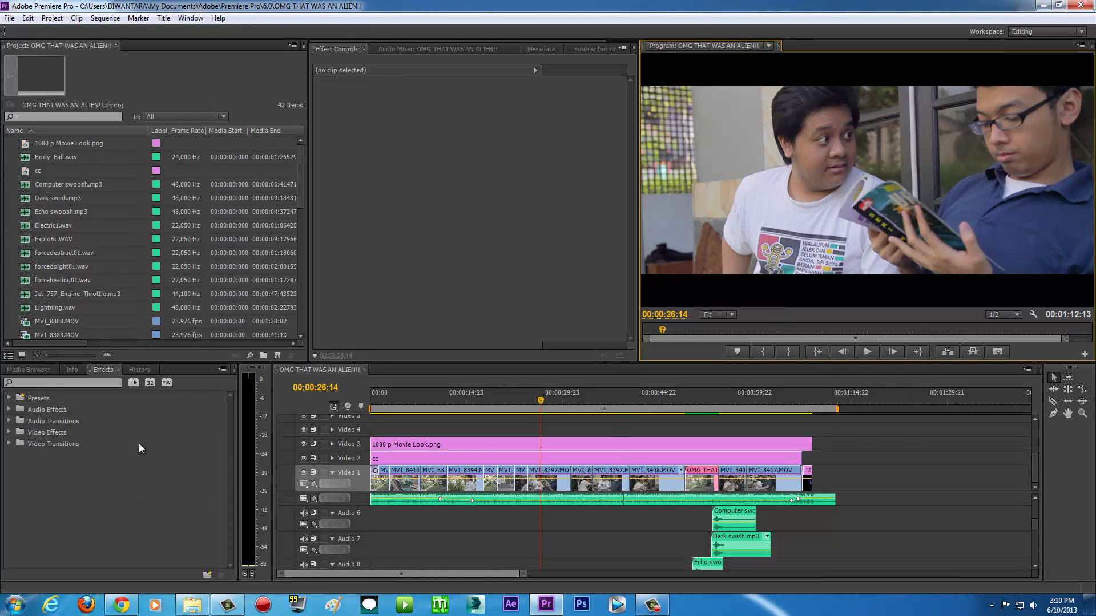
click(9, 18)
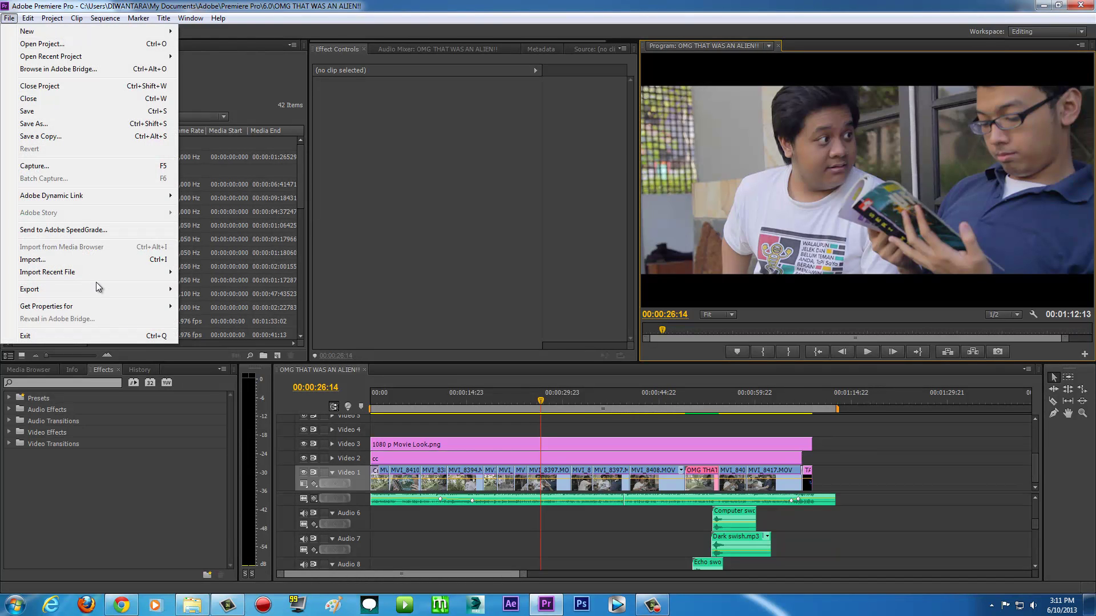
mouse_move(101, 288)
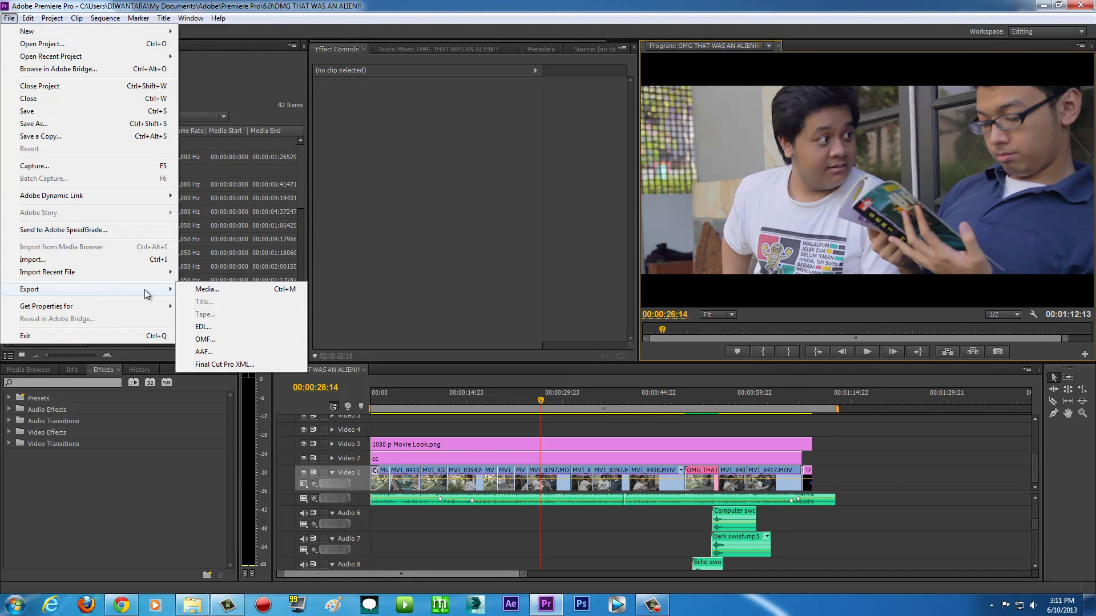
click(280, 289)
click(742, 218)
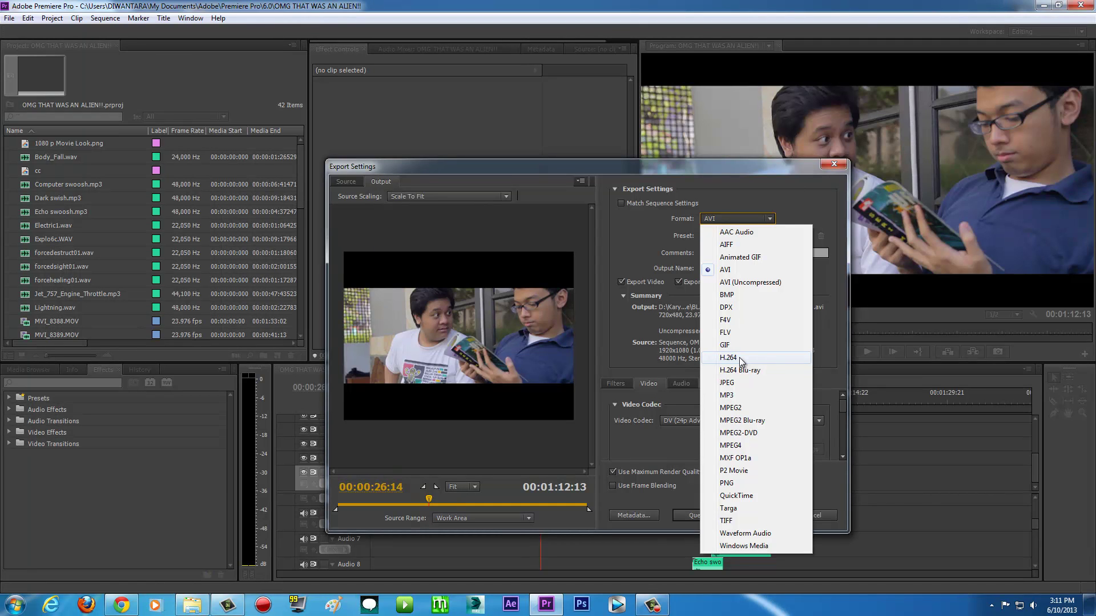
click(732, 271)
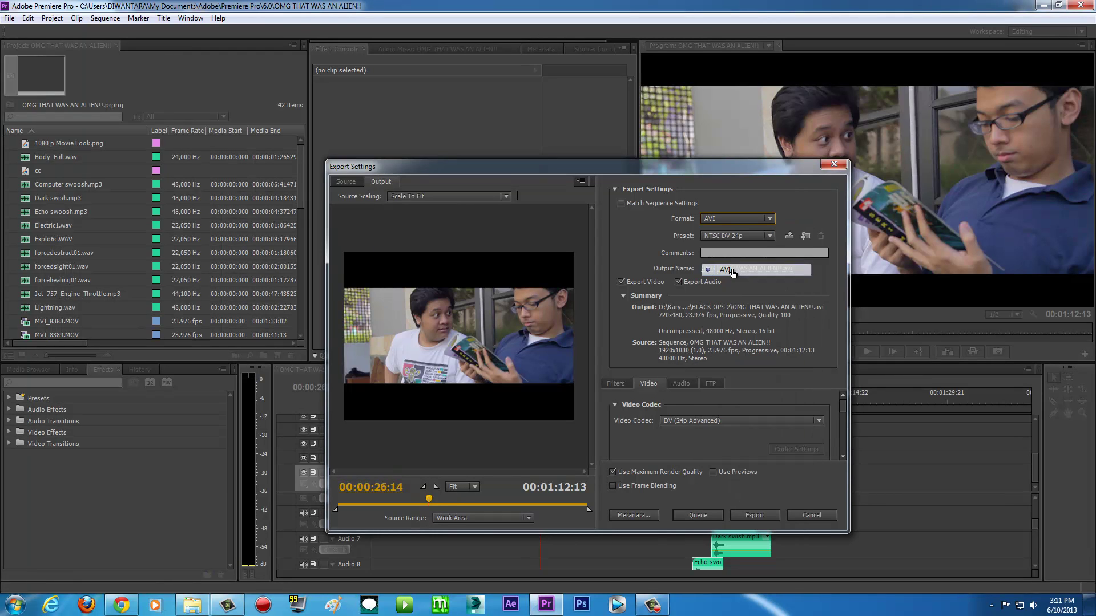
click(771, 234)
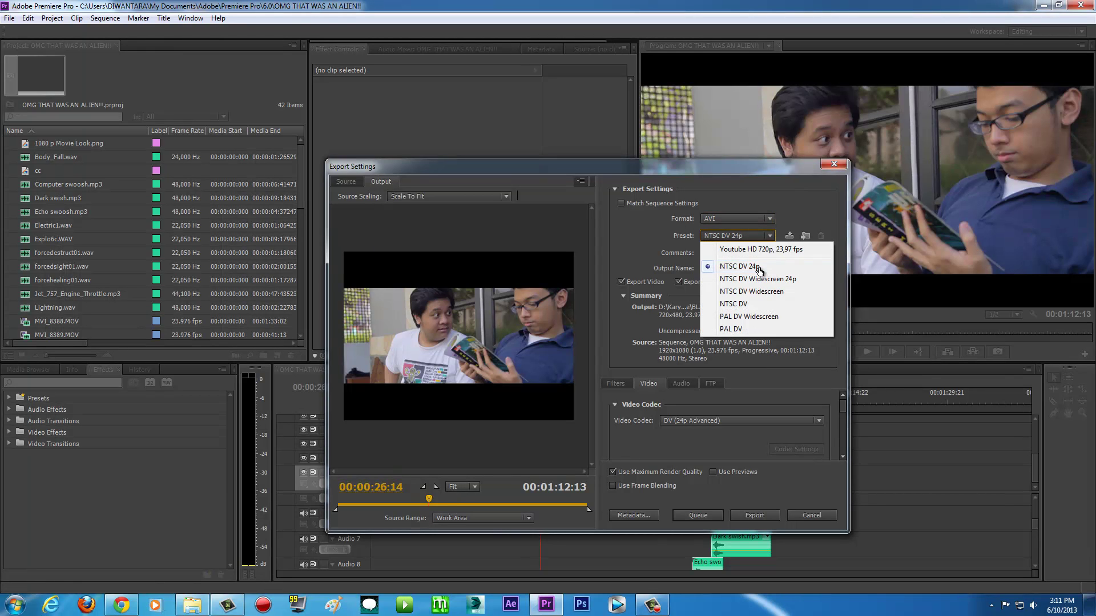
click(685, 257)
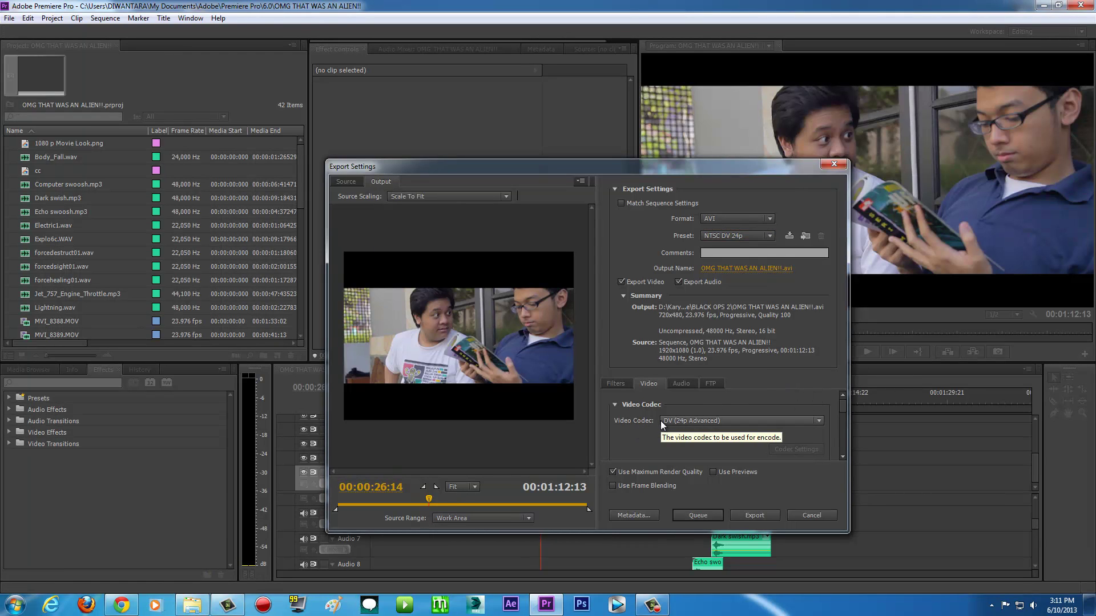
- Set the video codec to x264vfw - H.264/MPEG-4 AVC codec and open its codec settings
click(820, 421)
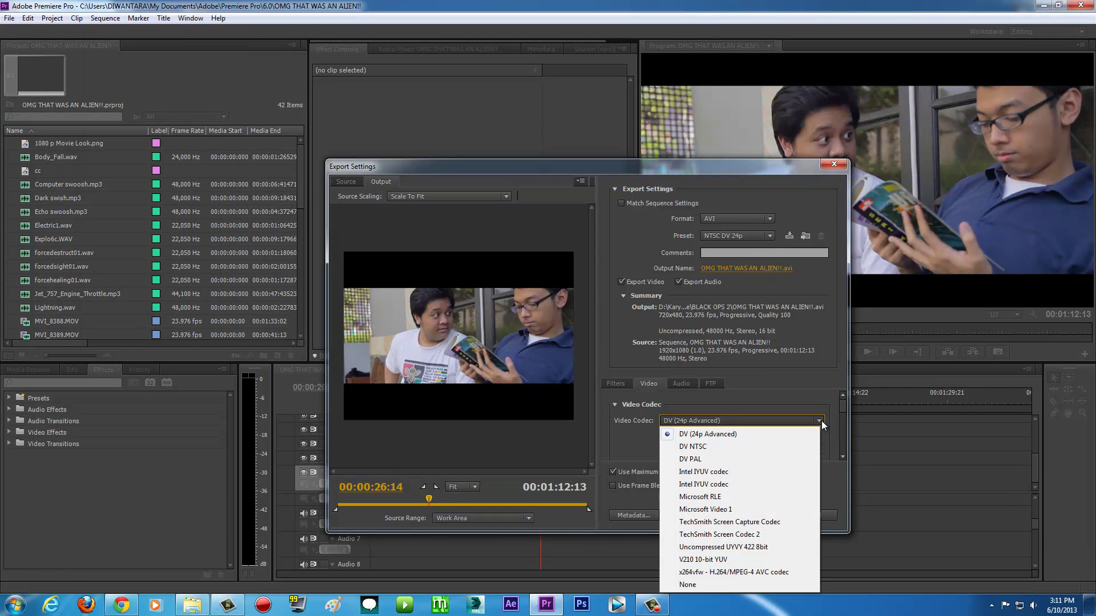
click(733, 571)
click(800, 447)
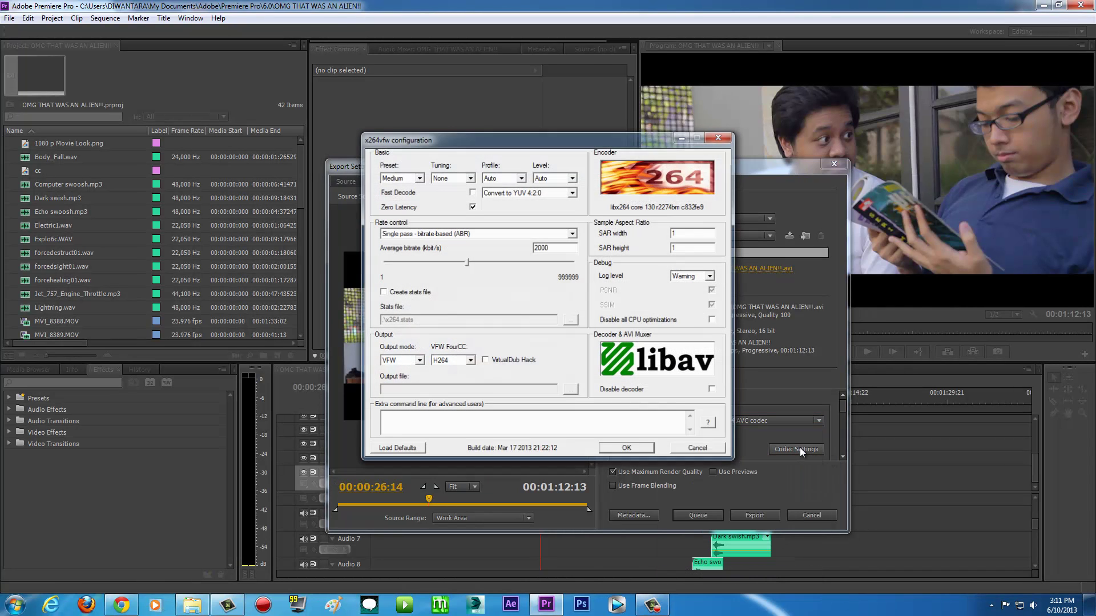
drag(607, 142, 635, 209)
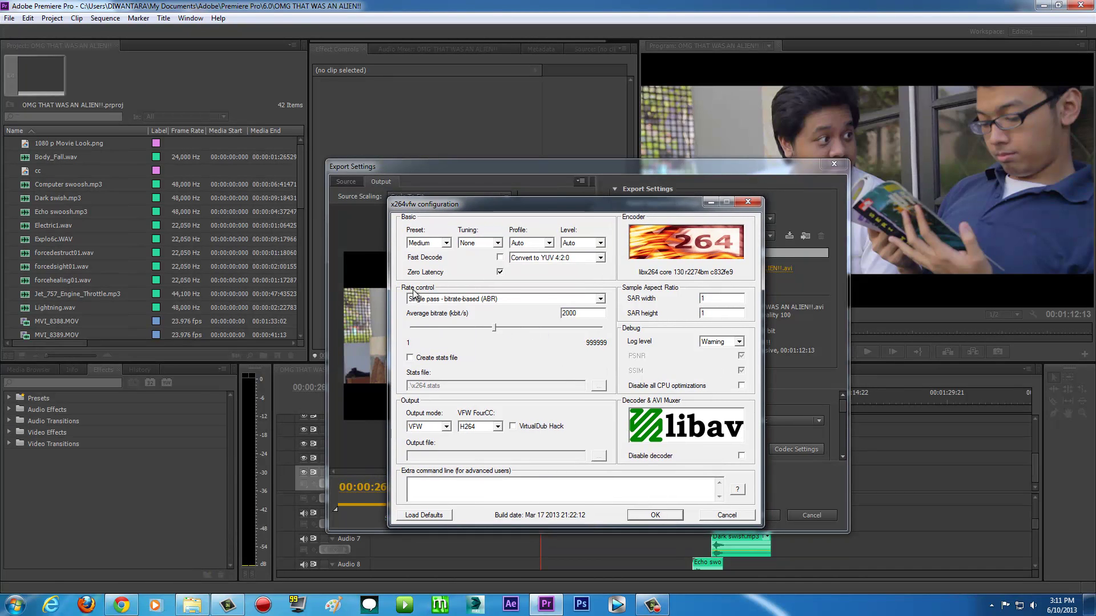
- Set the rate control to Single pass - bitrate-based (ABR) and select the average bitrate value for editing
click(585, 298)
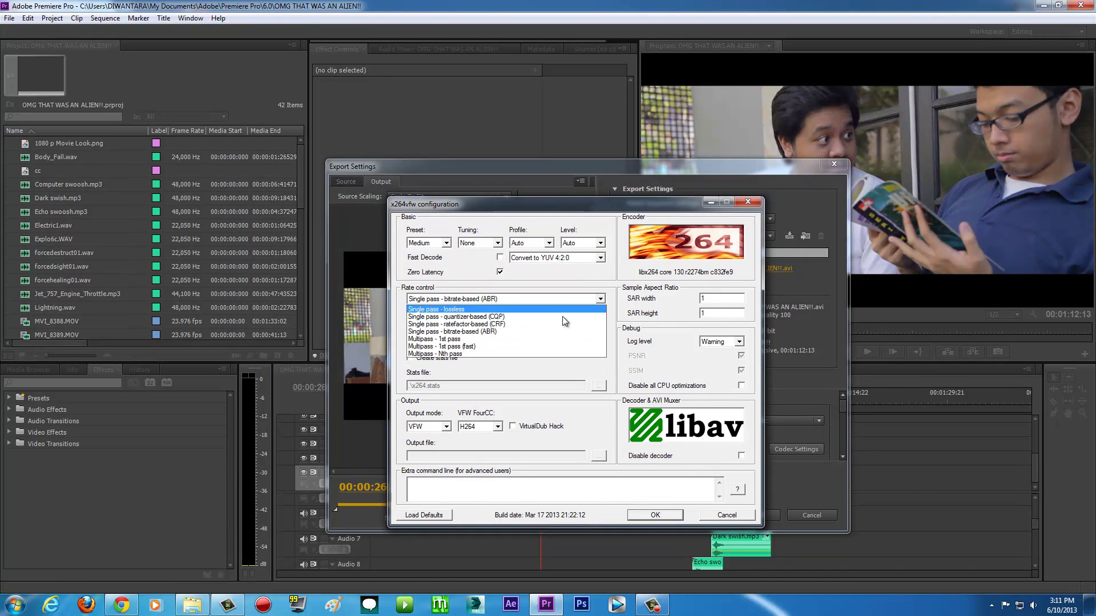
click(498, 332)
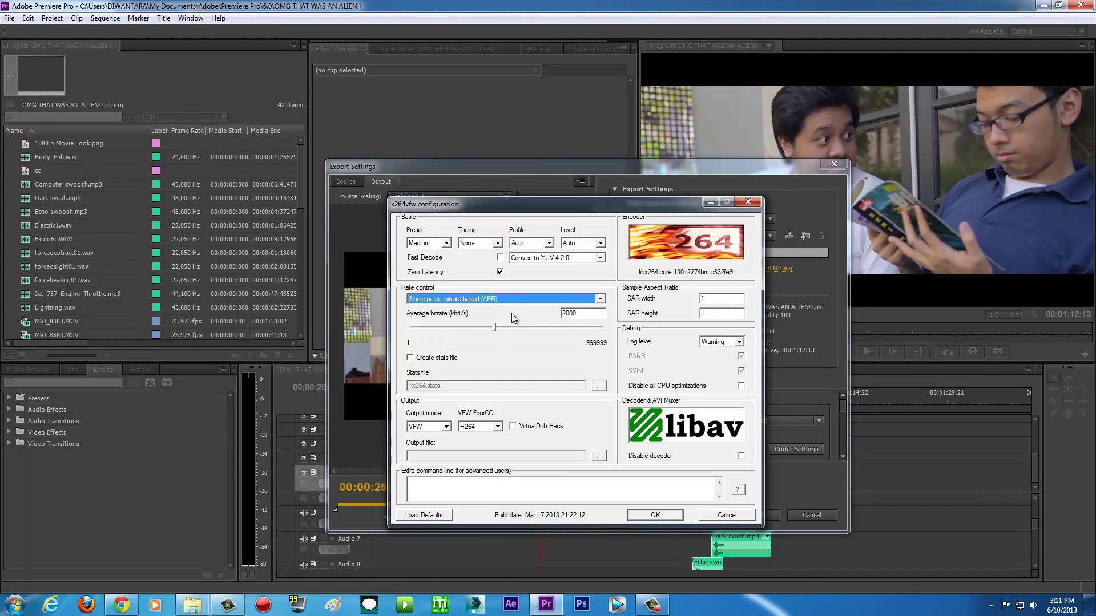
key(Tab)
click(589, 314)
double_click(590, 315)
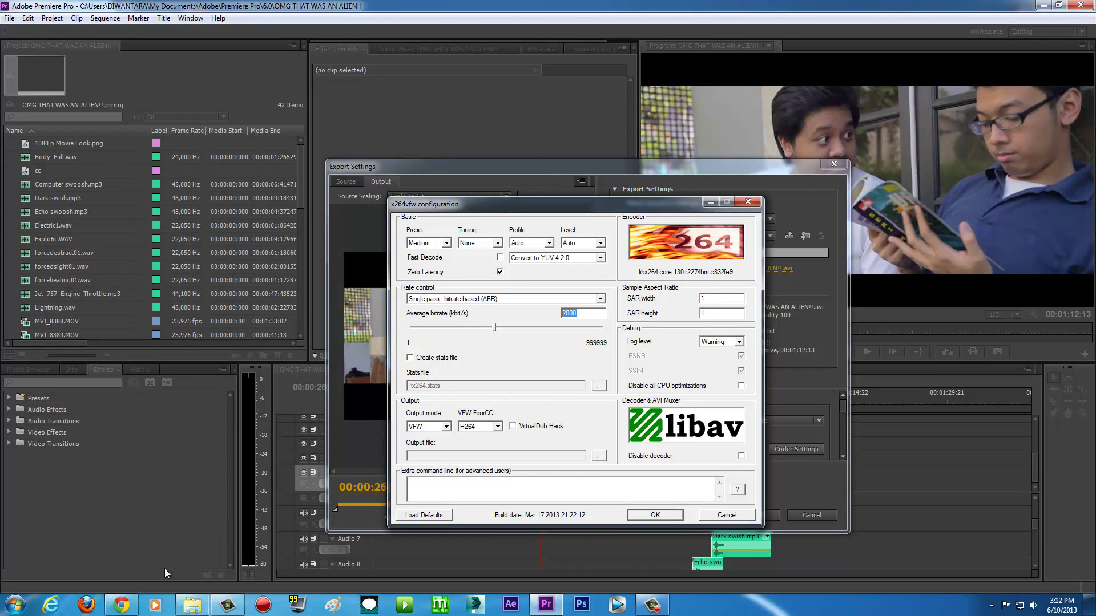
- Check the YouTube page in Chrome, and inspect the YouTube 1080 and YouTube 720 files in Windows Explorer's h264 folder
click(121, 605)
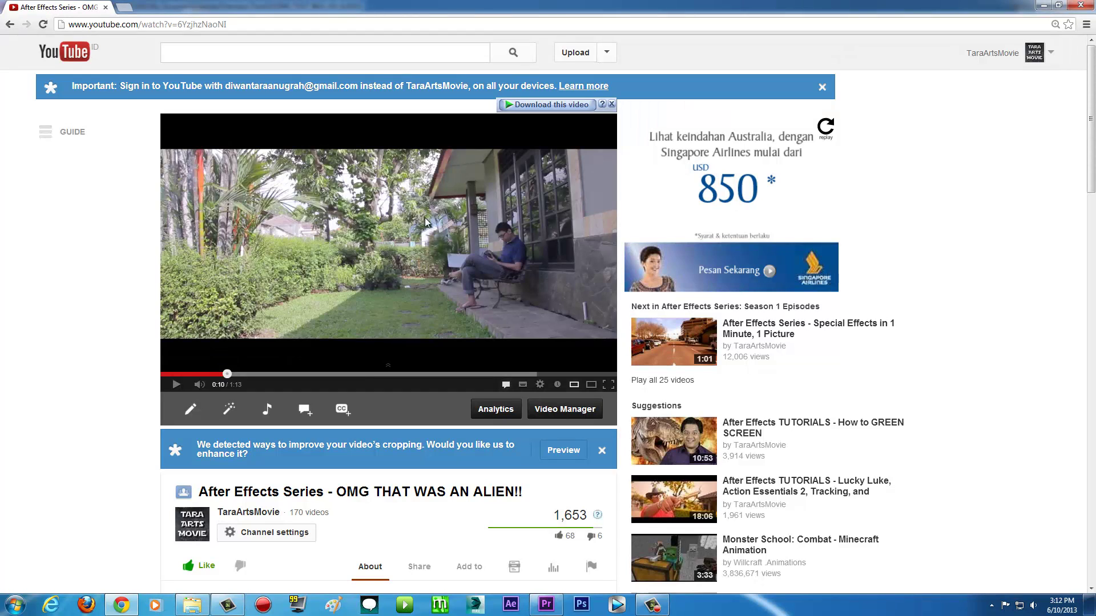
click(191, 609)
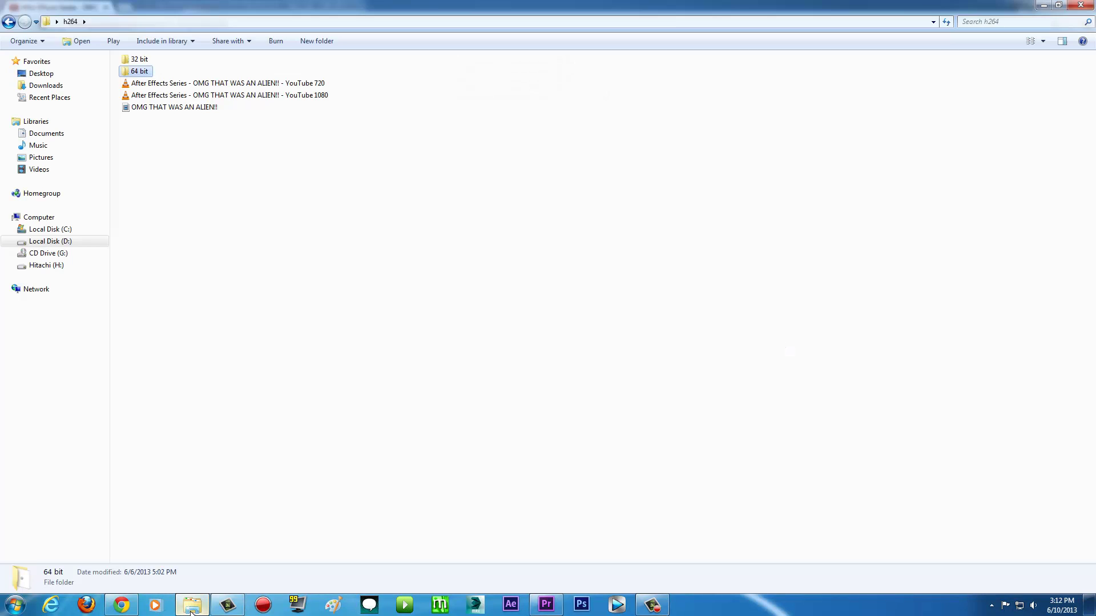
click(216, 96)
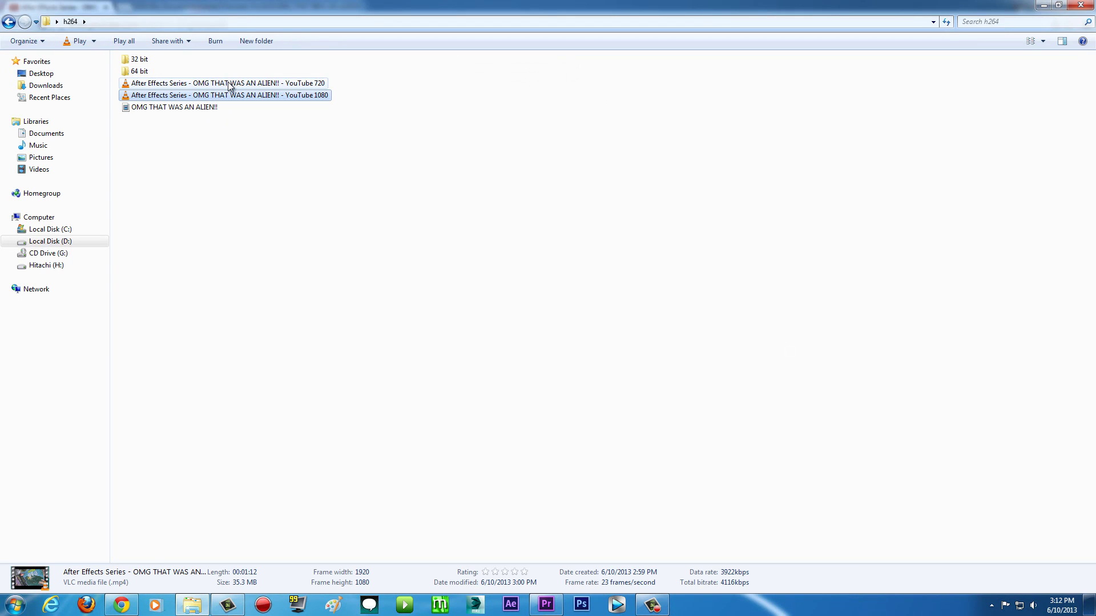
click(230, 84)
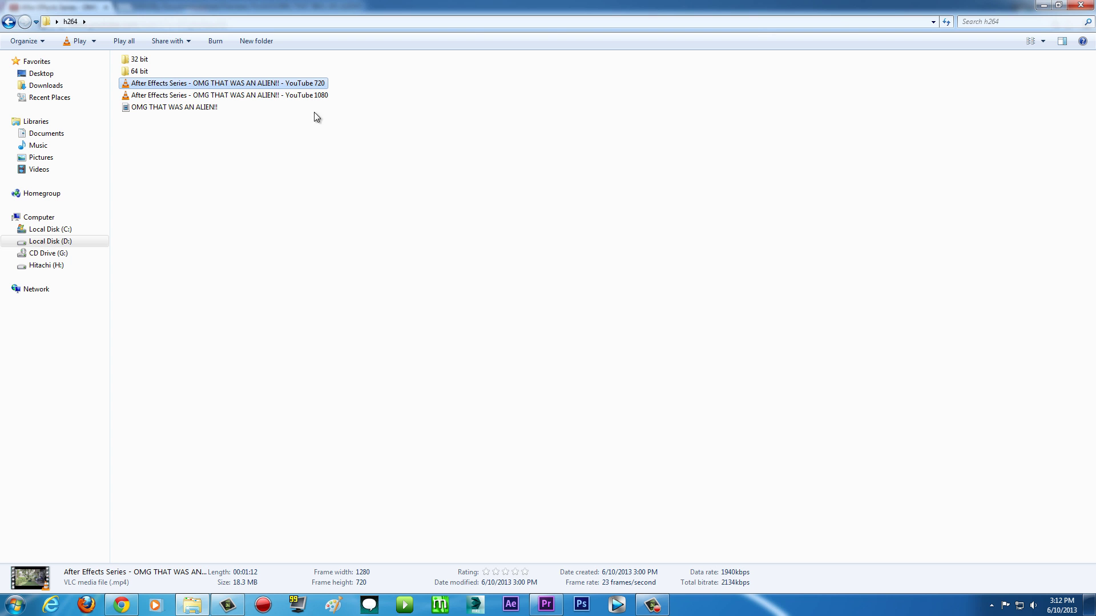
- Switch to the YouTube page in Chrome and view the video's quality choices and its available download versions
click(121, 605)
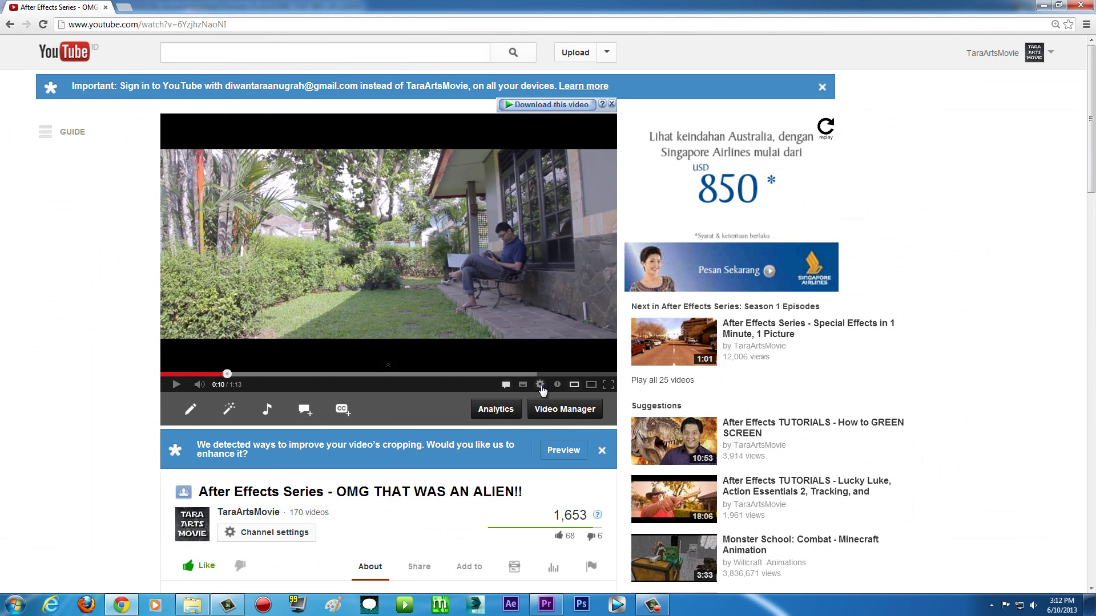
click(540, 386)
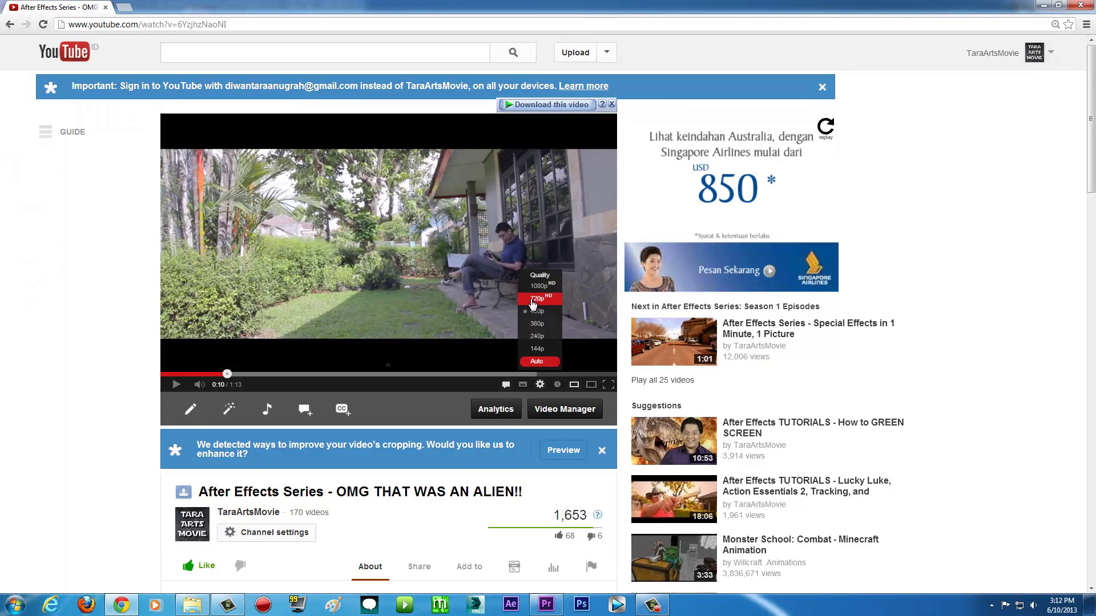
click(549, 104)
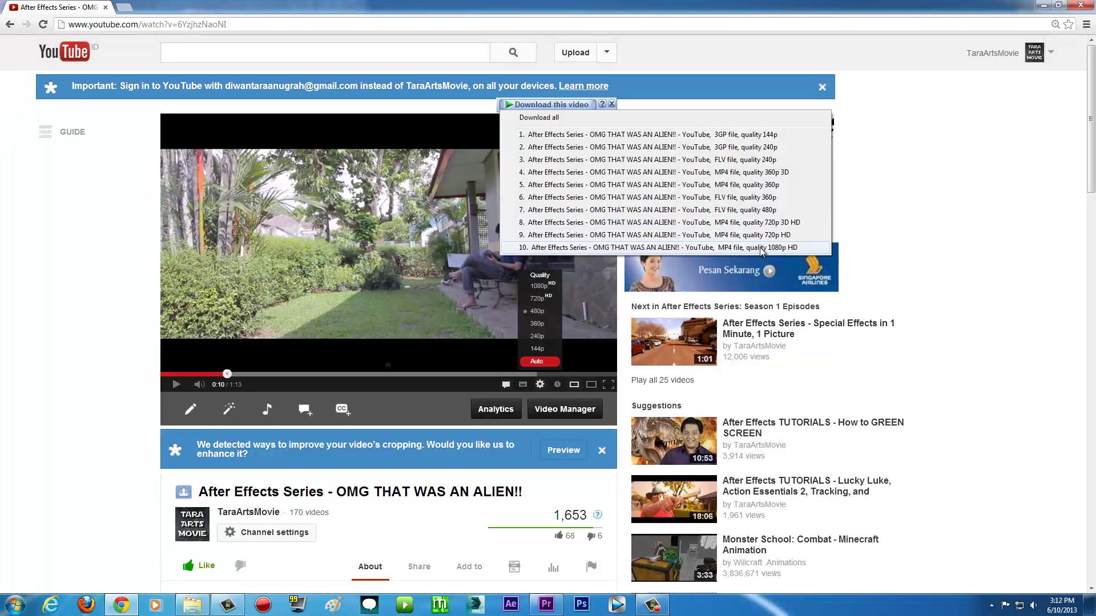
- Switch to Windows Explorer, play the YouTube 720 video briefly in VLC and close the player
click(177, 608)
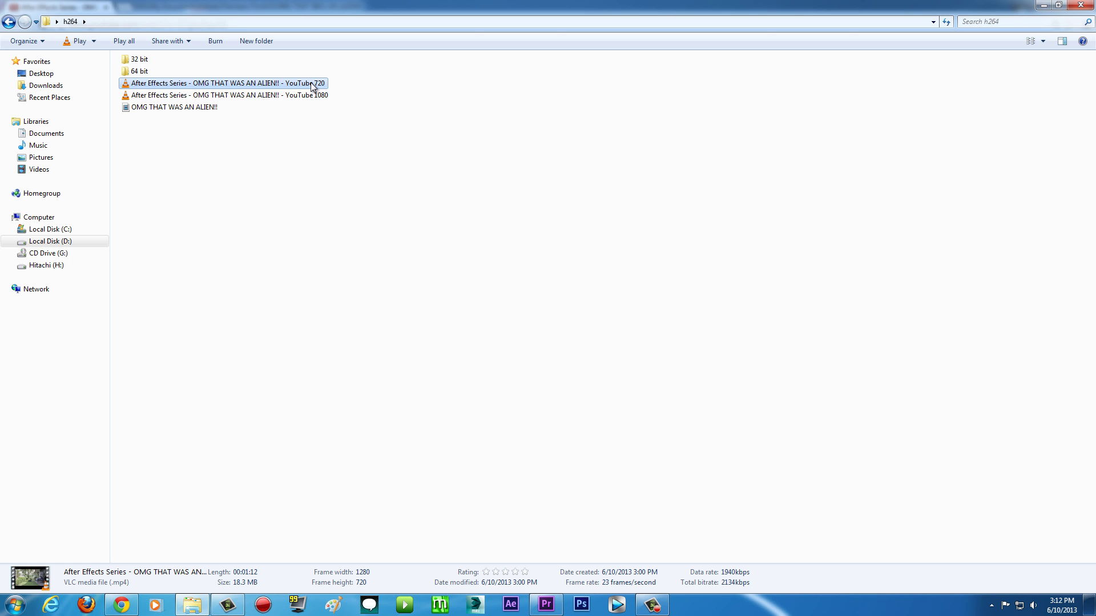
double_click(249, 84)
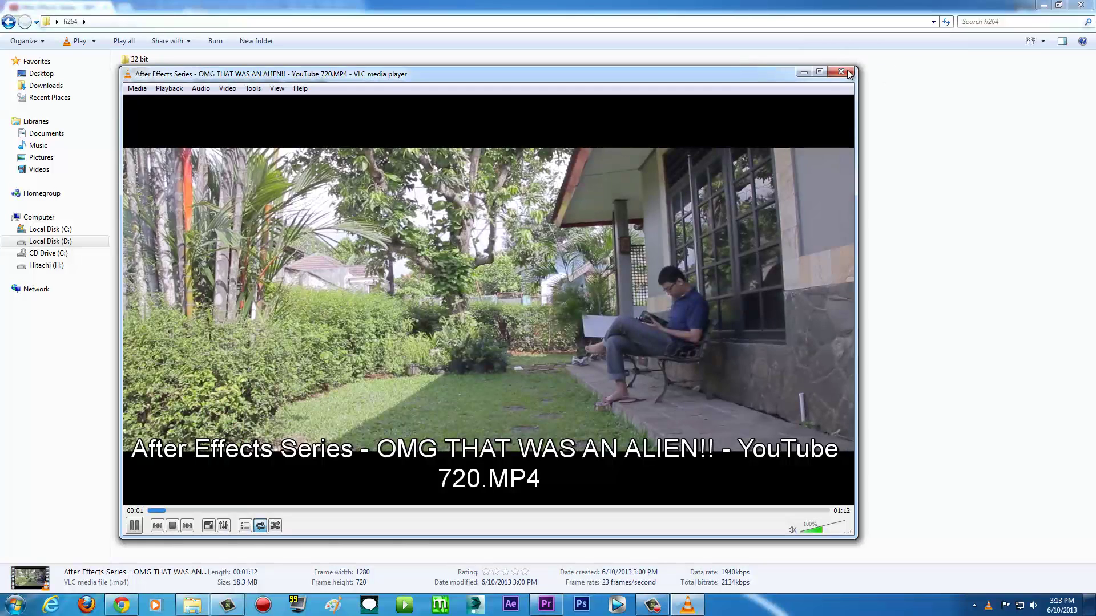
click(849, 72)
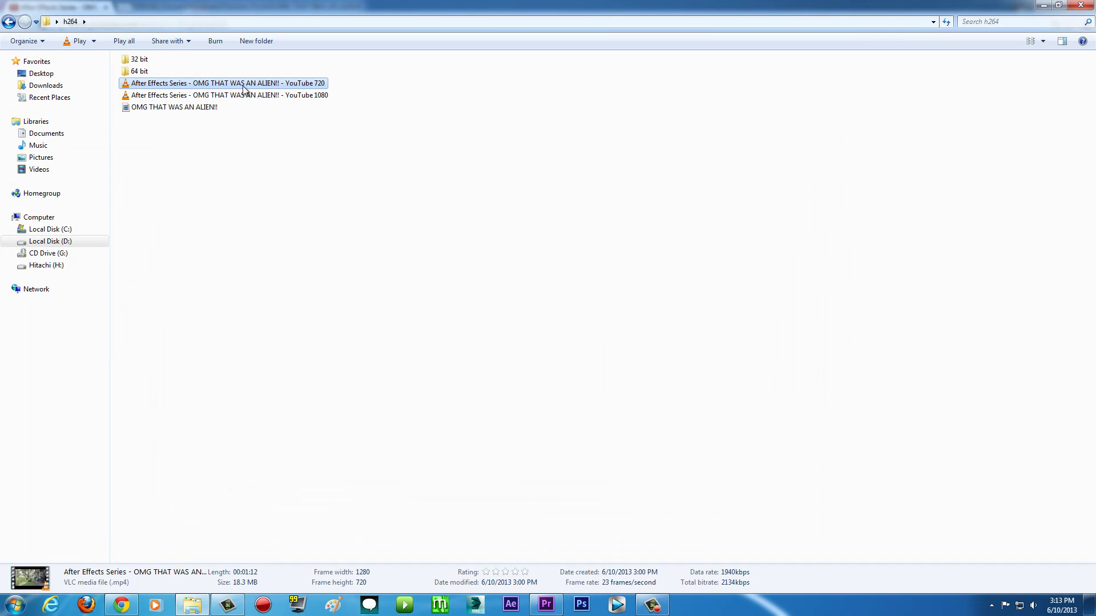
- Open the detailed properties of the YouTube 720 file and examine its data rate and total bitrate
right_click(232, 85)
click(289, 371)
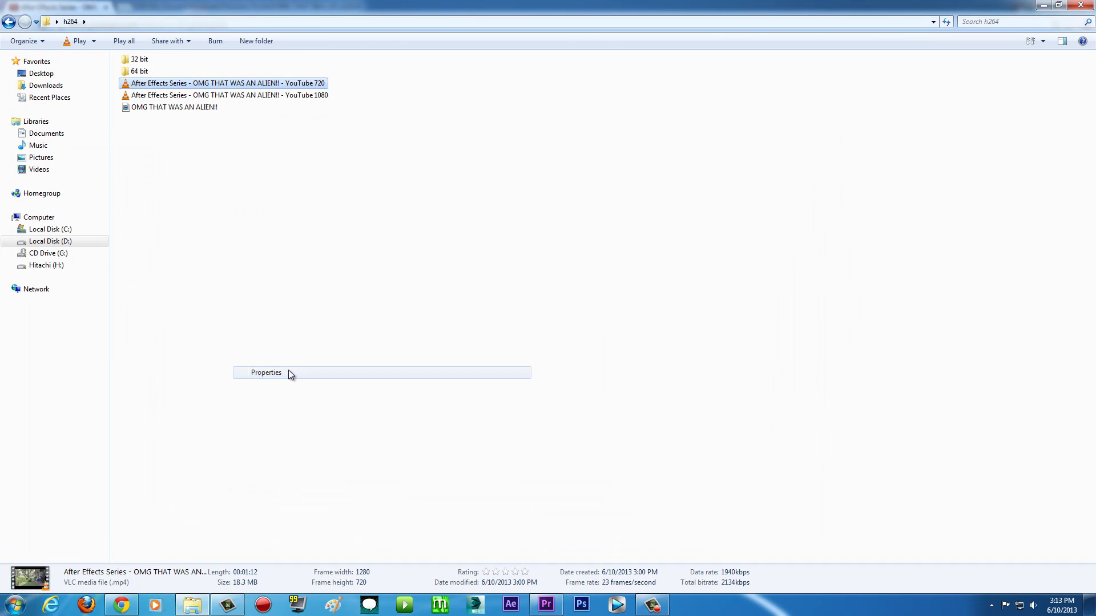
click(309, 110)
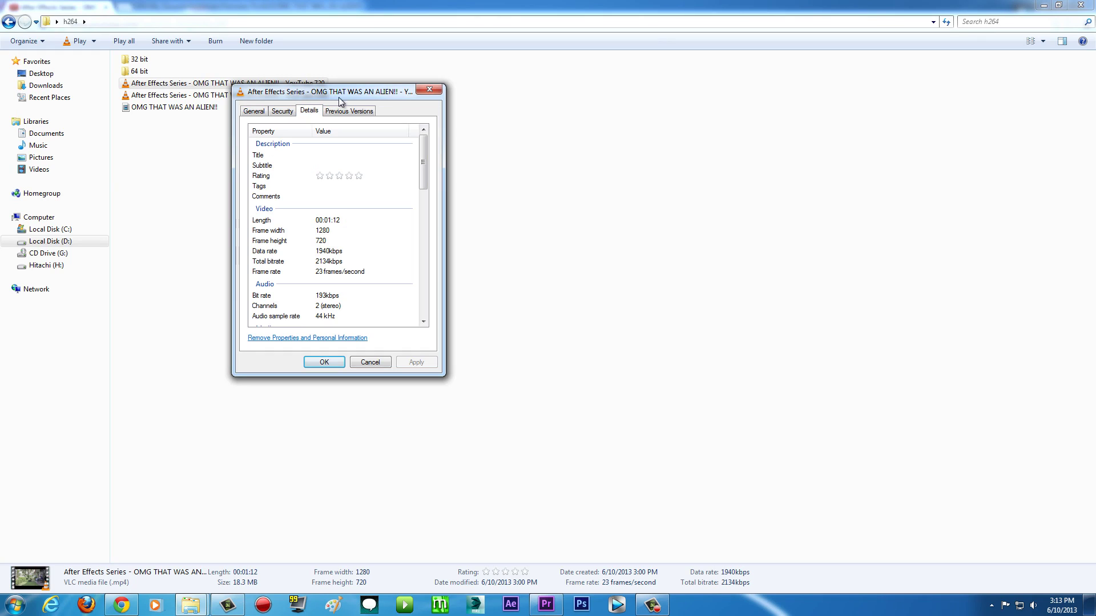
drag(347, 91, 429, 119)
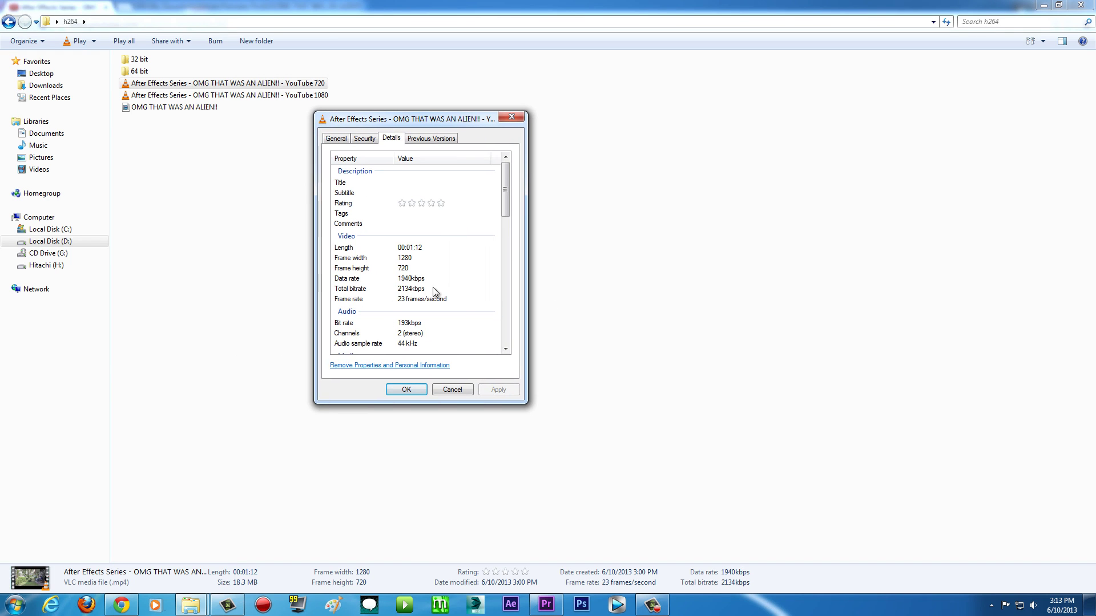
click(353, 280)
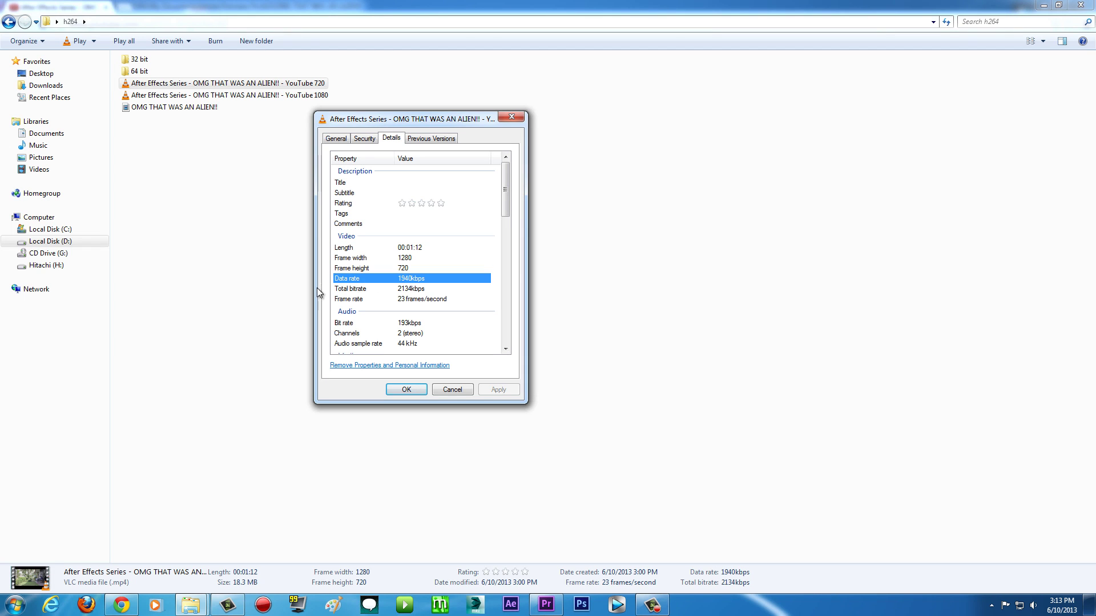
click(354, 291)
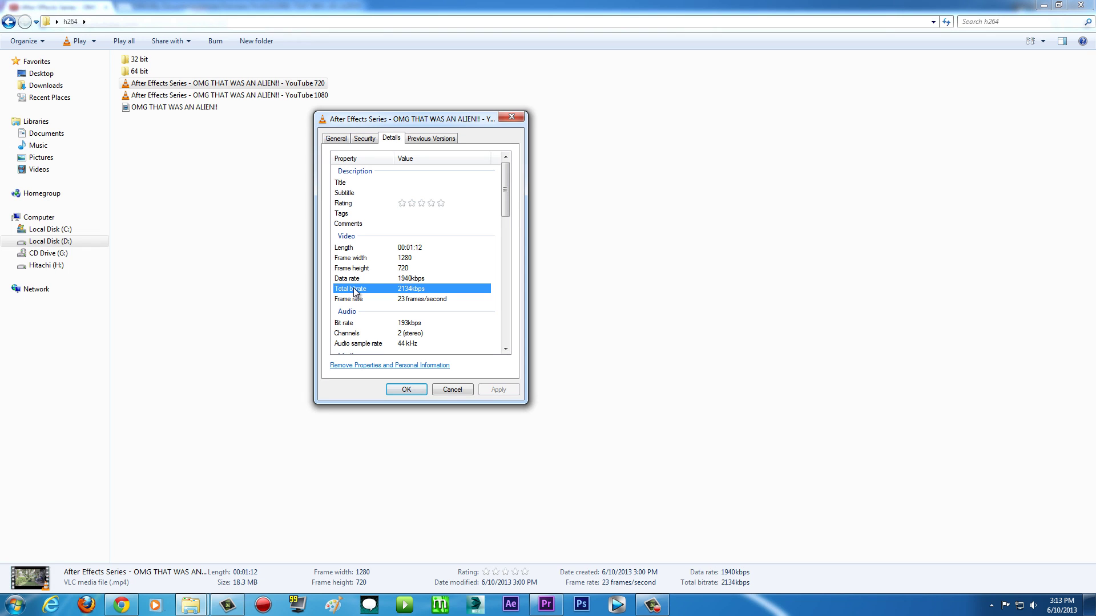
- Close the YouTube 720 file's properties, and examine the data rate and total bitrate in the YouTube 1080 file's detailed properties
click(423, 280)
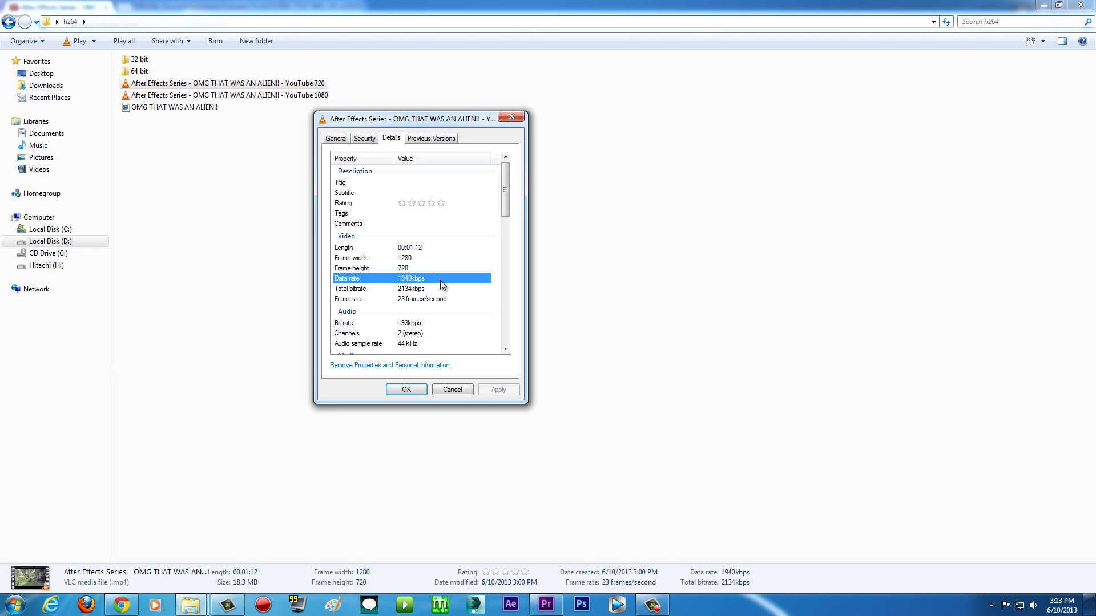
click(453, 387)
click(218, 97)
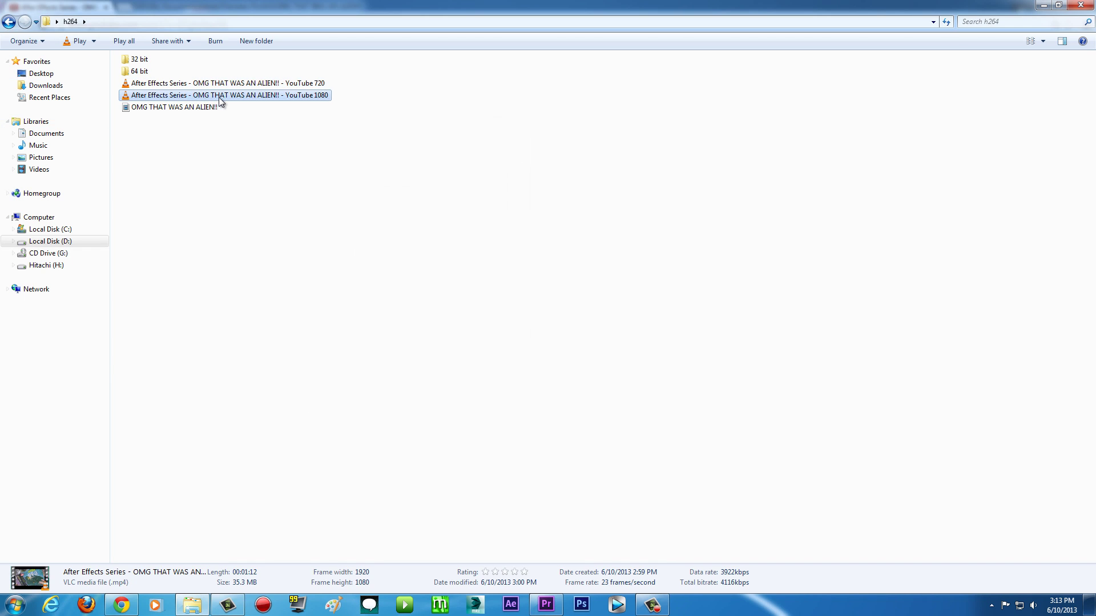
right_click(218, 97)
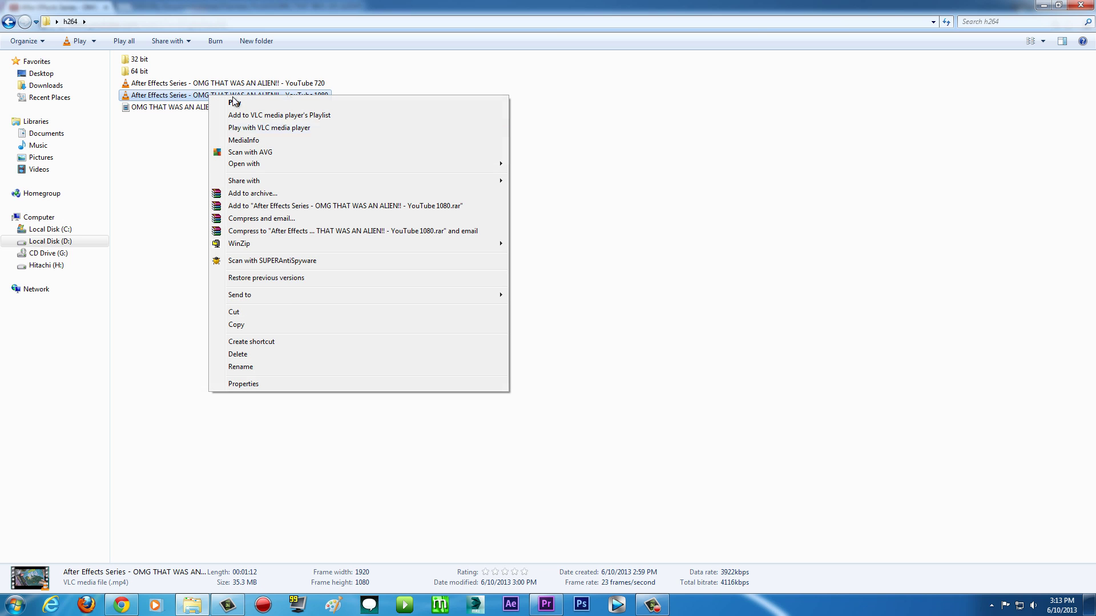
click(251, 384)
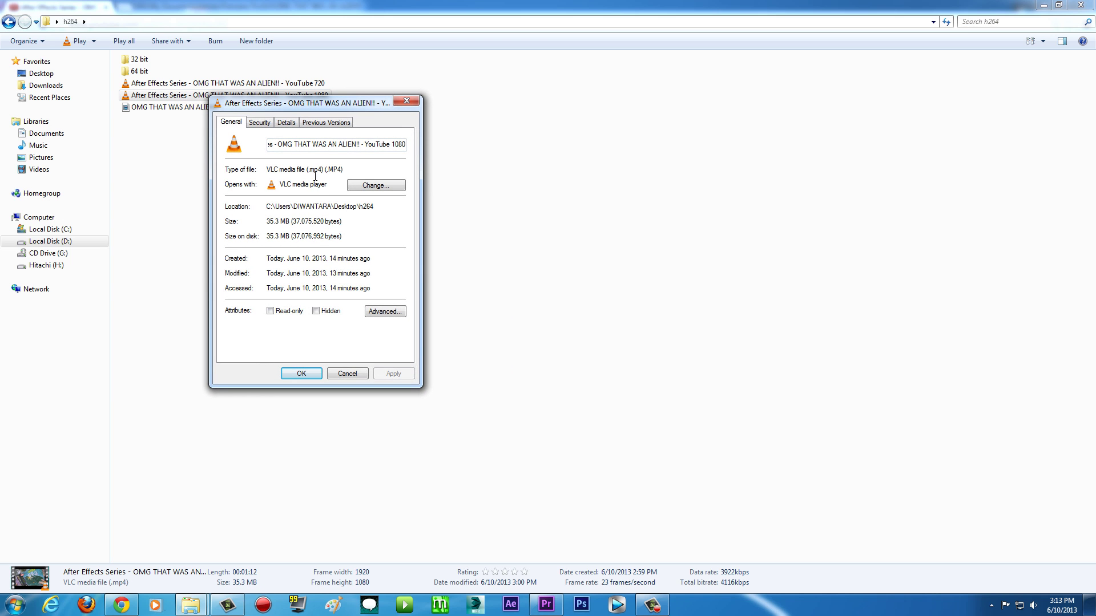
click(287, 123)
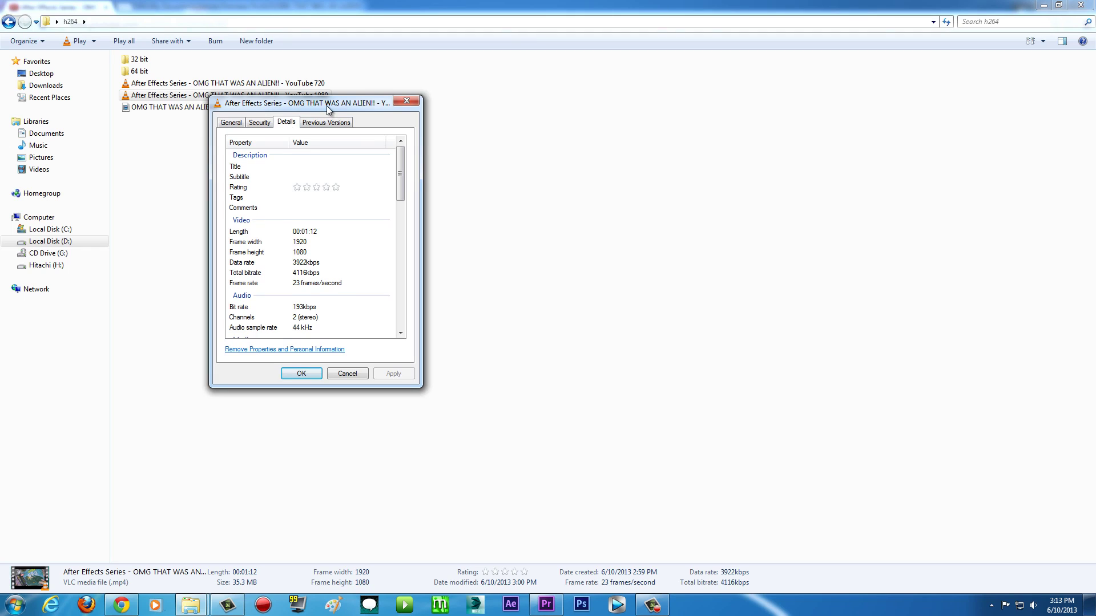
drag(325, 109, 418, 137)
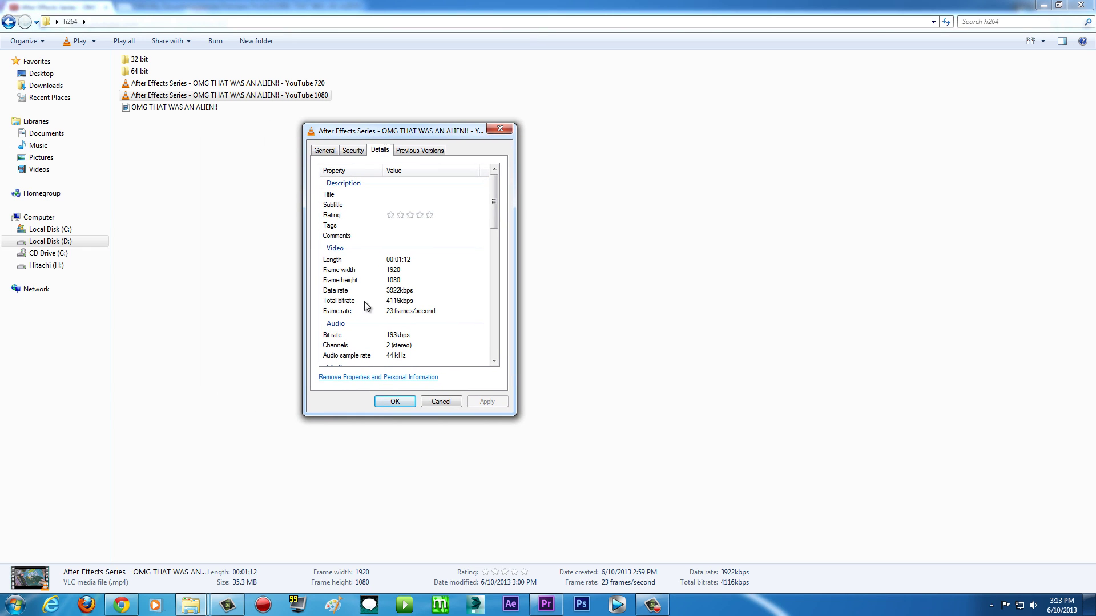
click(408, 291)
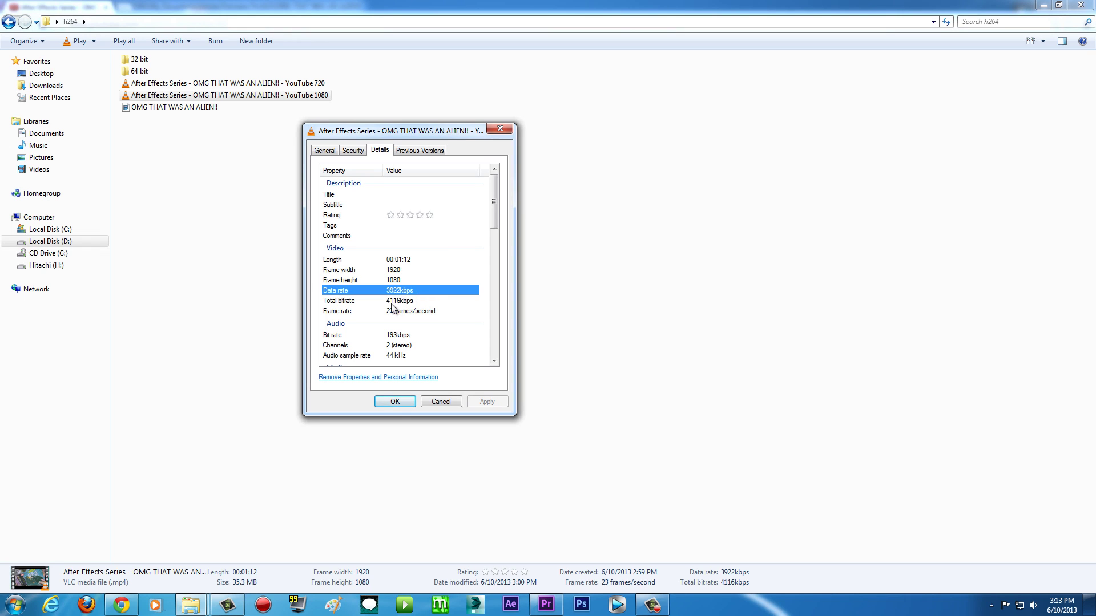
click(400, 303)
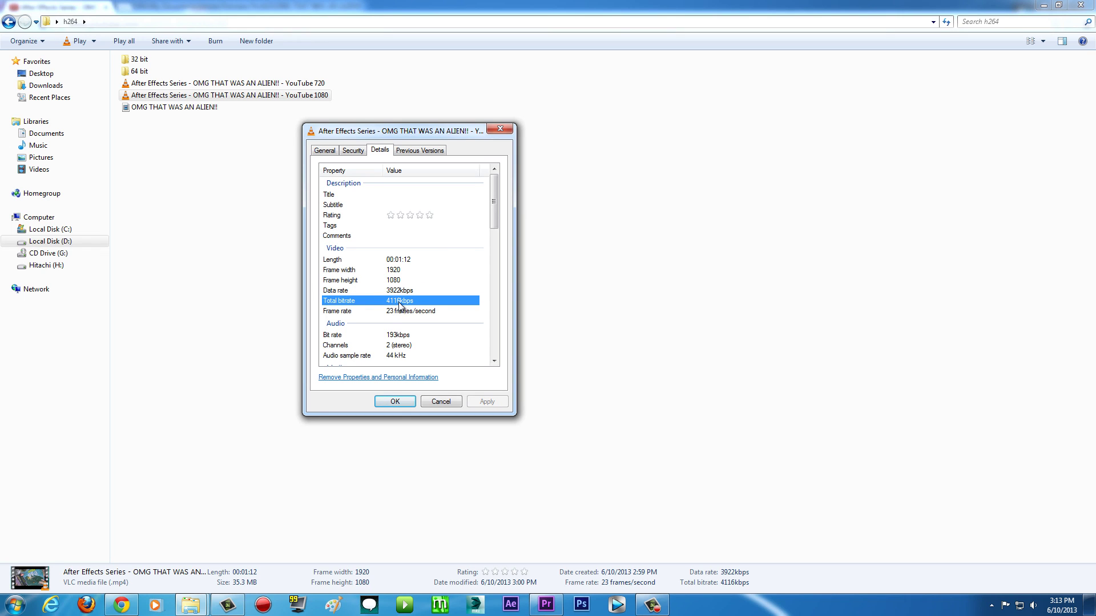
click(394, 292)
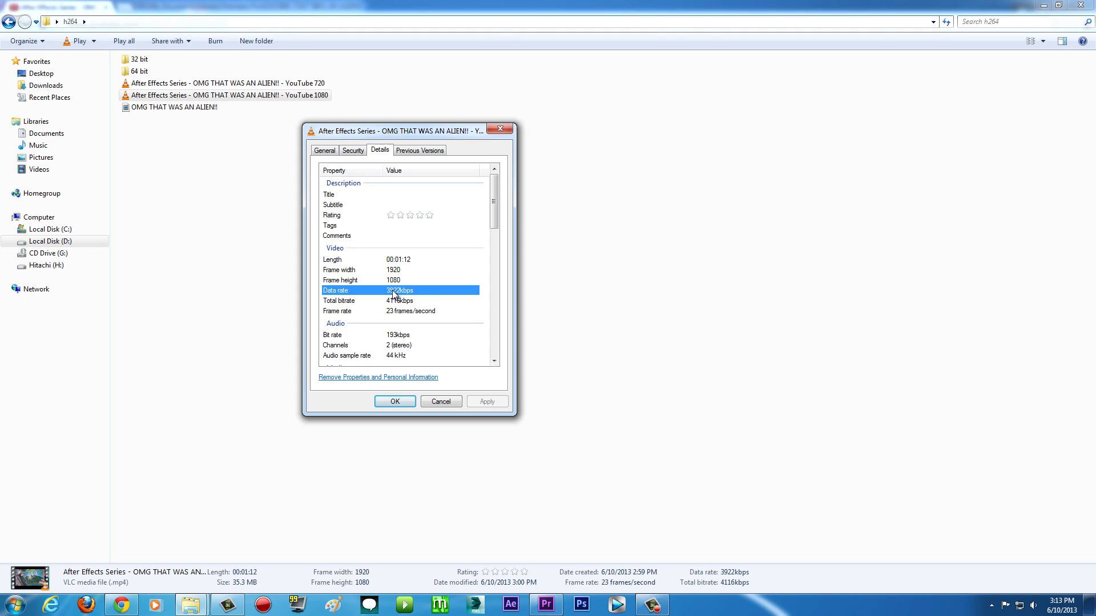
click(426, 401)
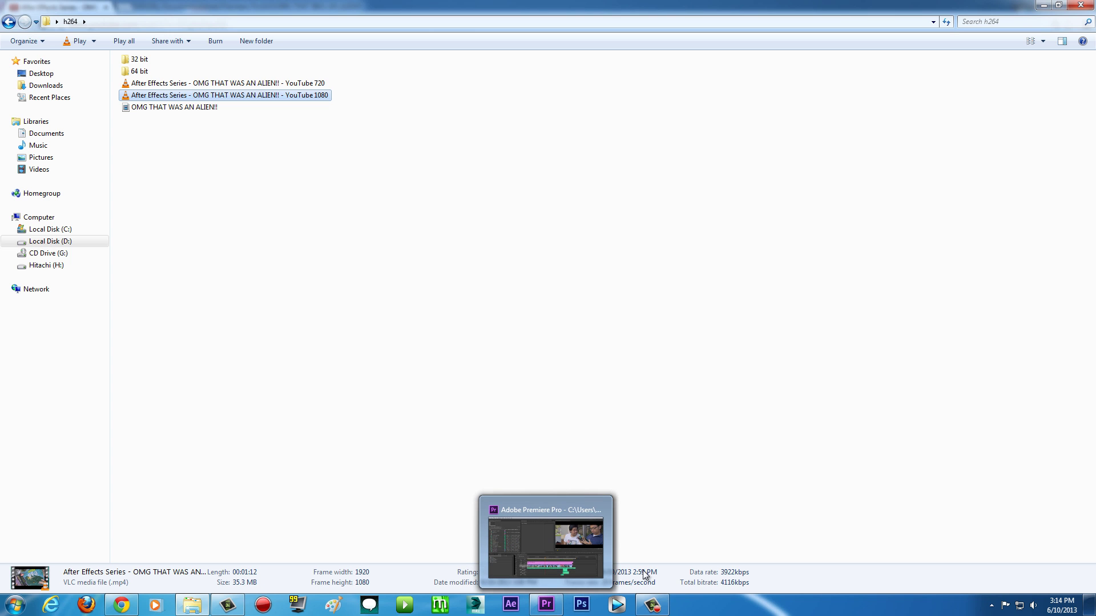
- Switch to Premiere Pro and set the average bitrate in the x264vfw configuration to 4000 kbit/s
click(546, 604)
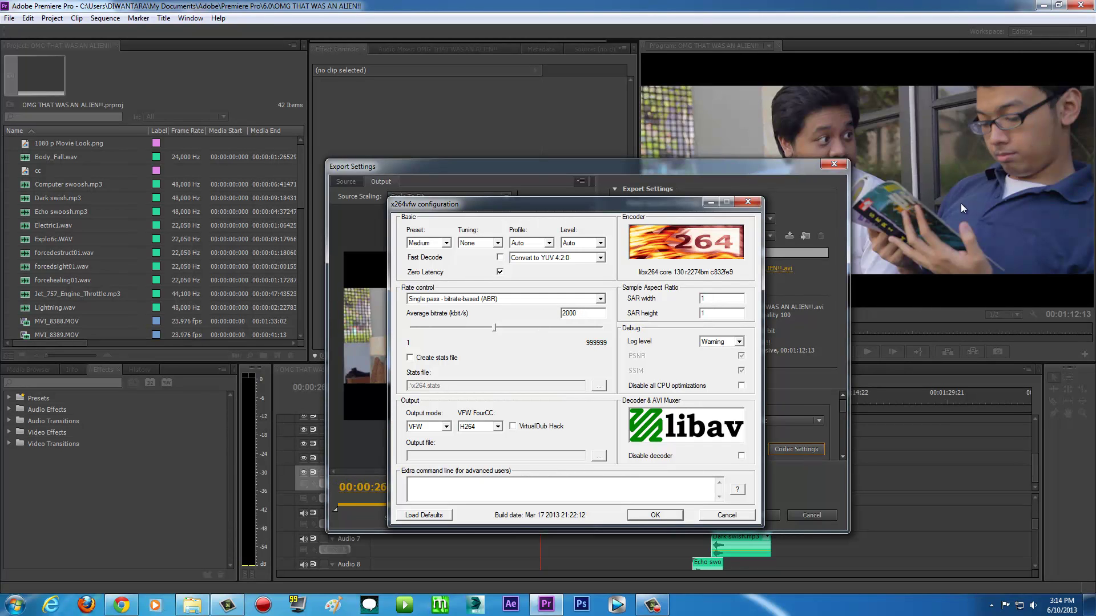
double_click(570, 312)
text(4)
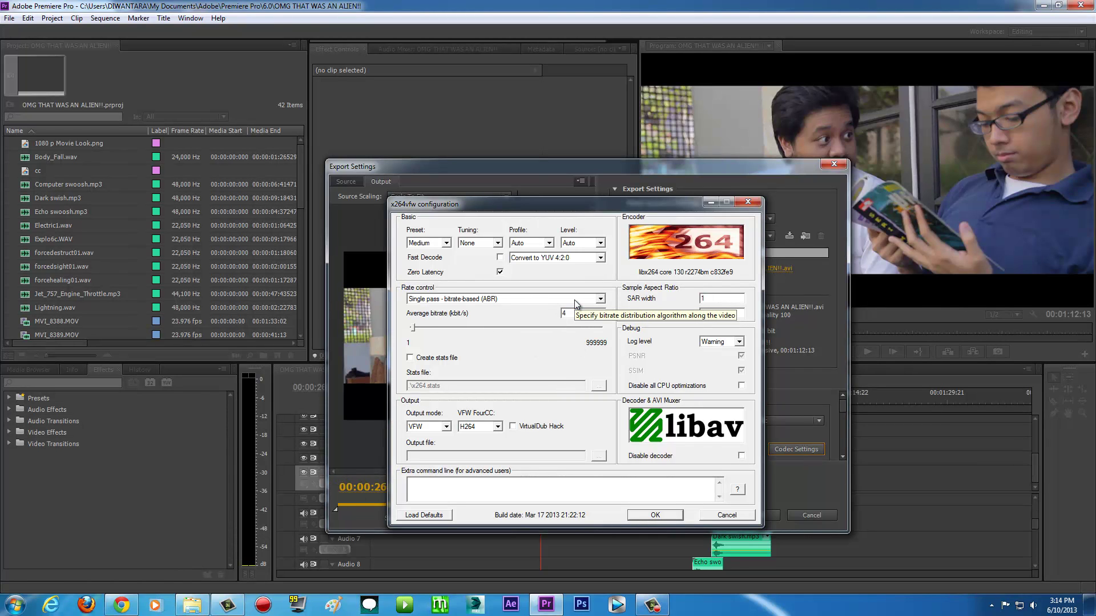
text(000)
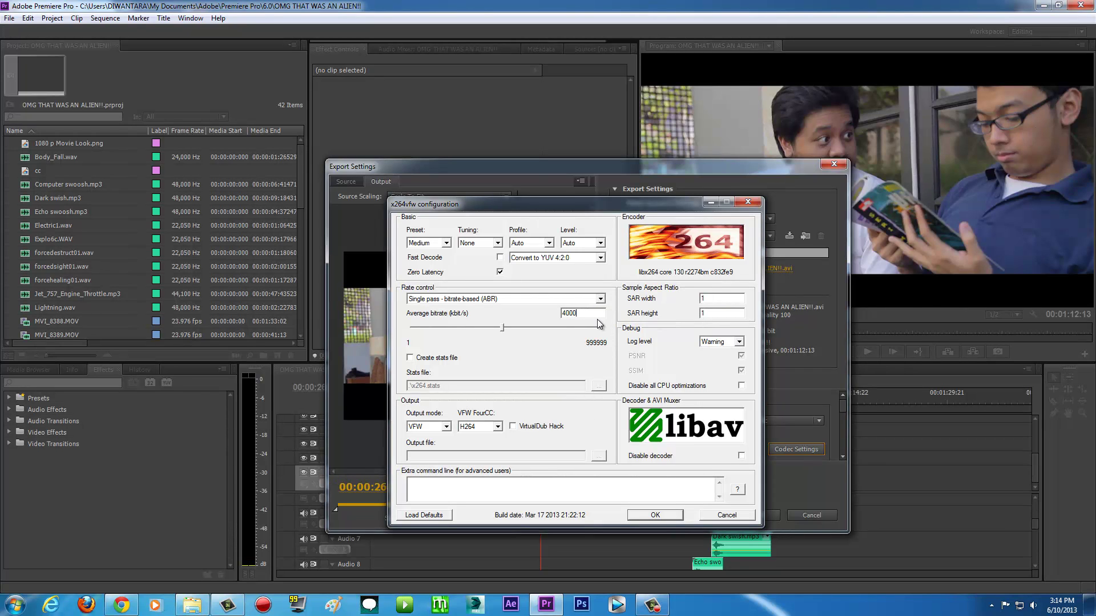
- Try average bitrates of 2000, 5000 and 8000 kbit/s in the x264vfw rate control
drag(594, 313, 522, 317)
text(2000)
double_click(585, 313)
text(5000)
drag(583, 317, 554, 318)
text(8000)
- Switch to the YouTube page in Chrome, play the video briefly and pause it, and return to Premiere Pro
click(121, 605)
click(174, 384)
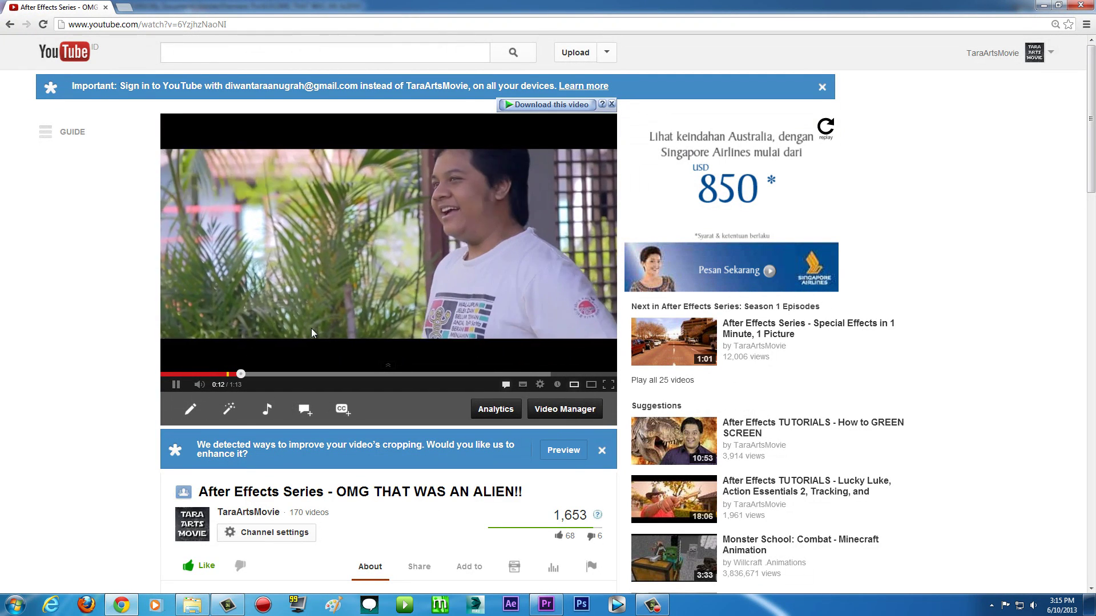
click(176, 384)
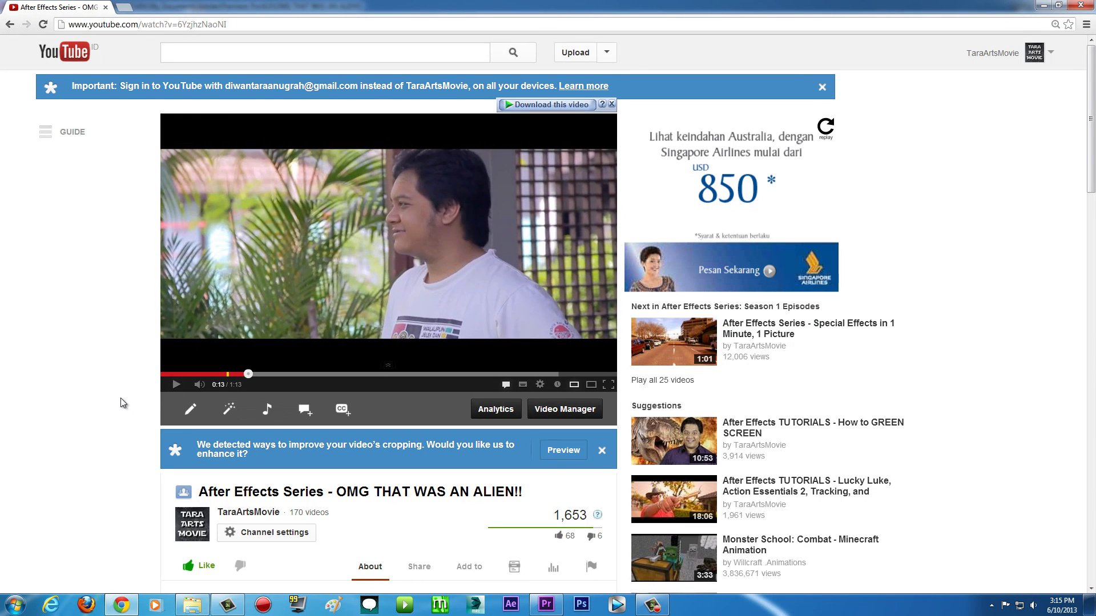
click(120, 606)
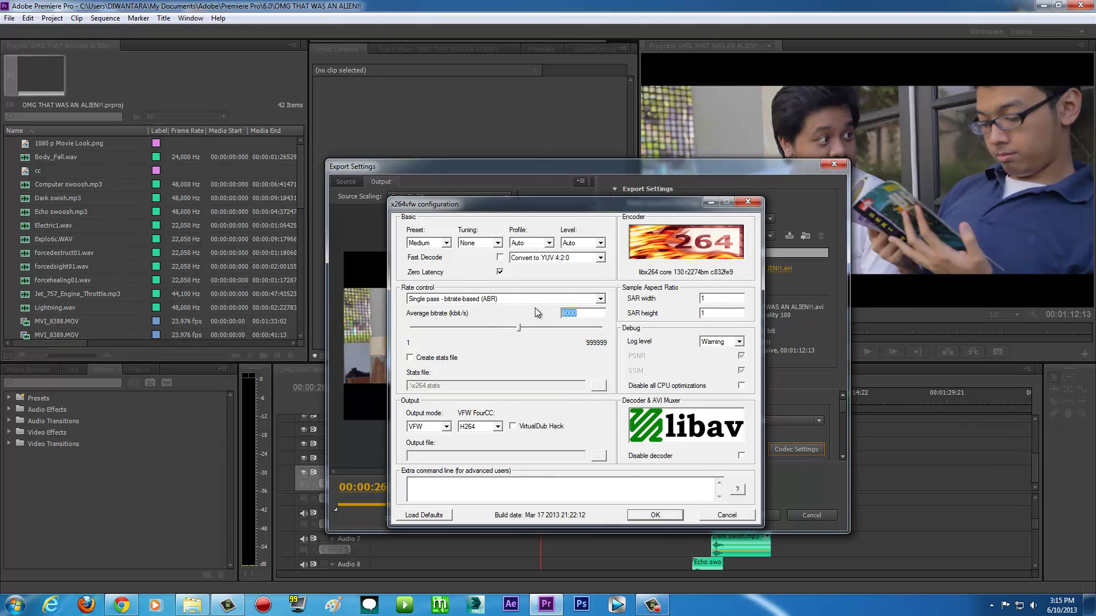
- Set the average bitrate to 4000 kbit/s with H264 as the VFW FourCC, and accept the codec configuration
text(4000)
click(498, 429)
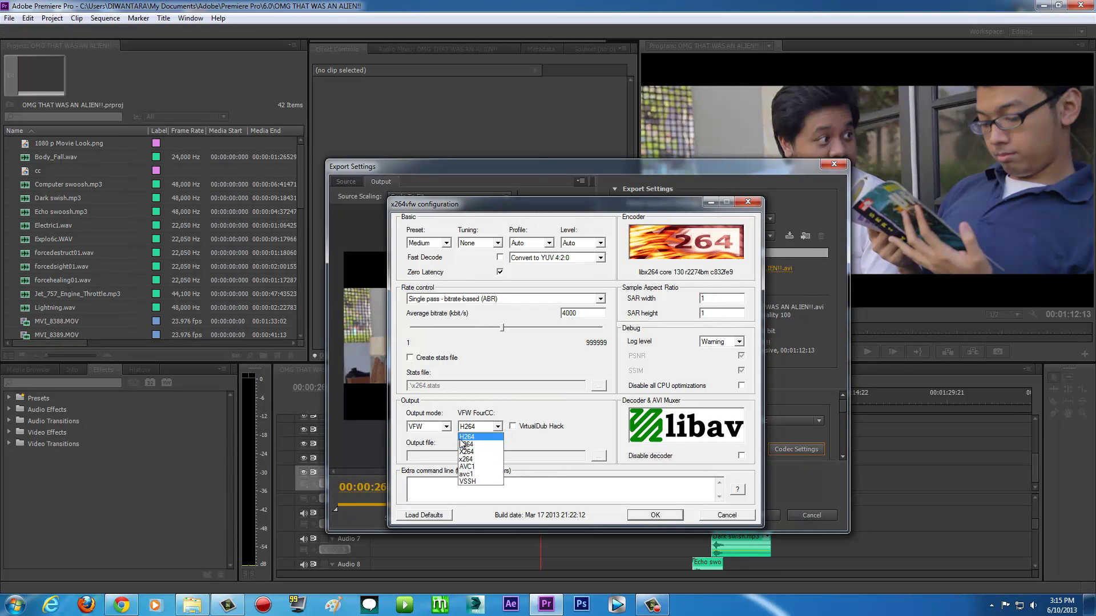
click(481, 438)
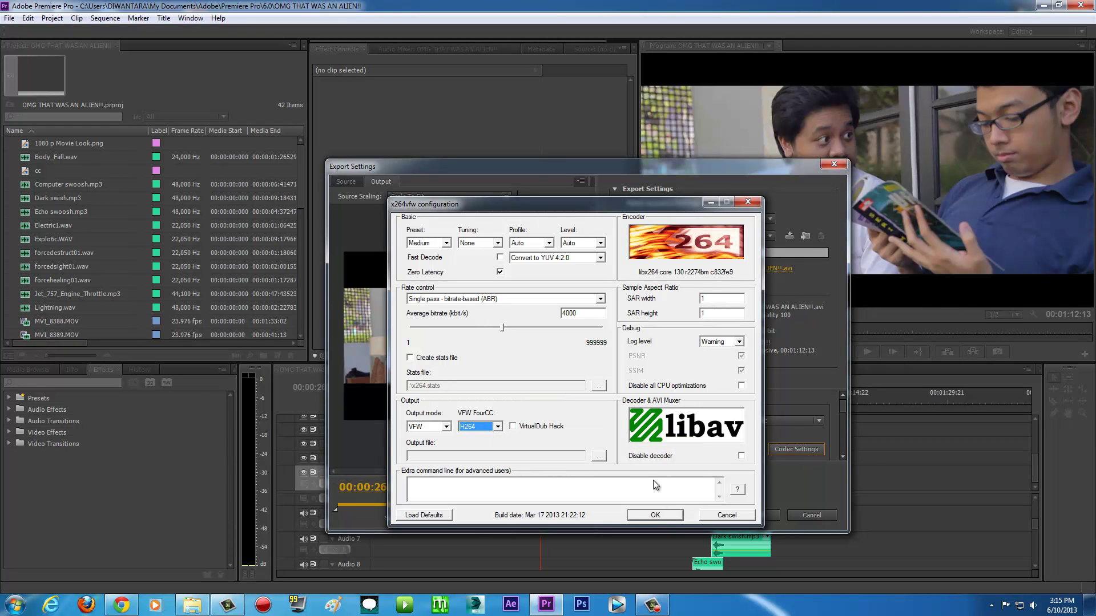
click(663, 515)
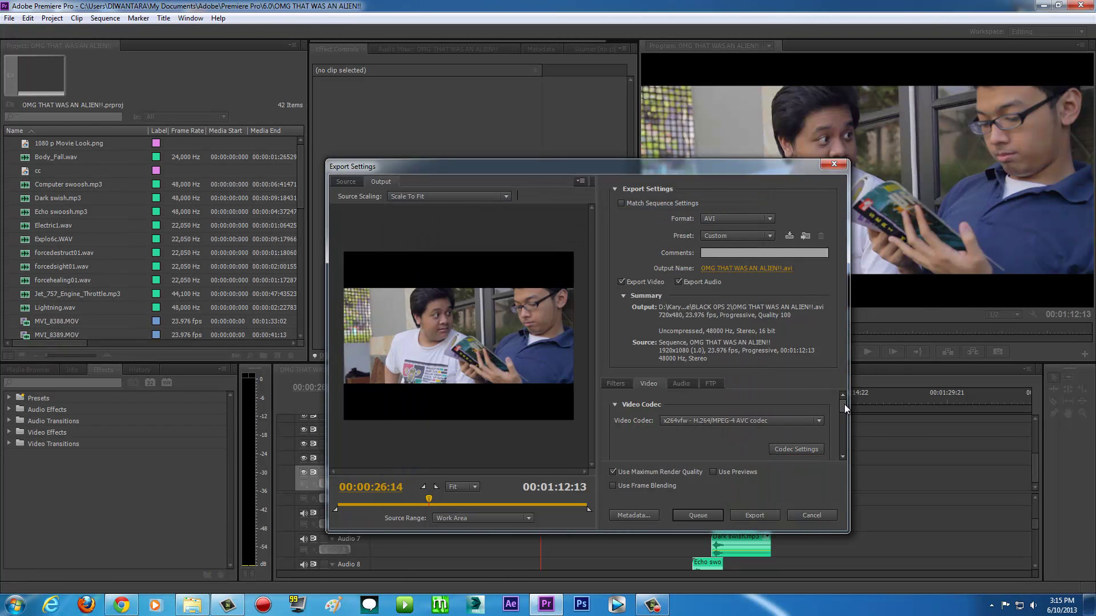
- Toggle the frame aspect ratio lock between width and height in the basic video settings, leaving it off
drag(844, 404, 843, 417)
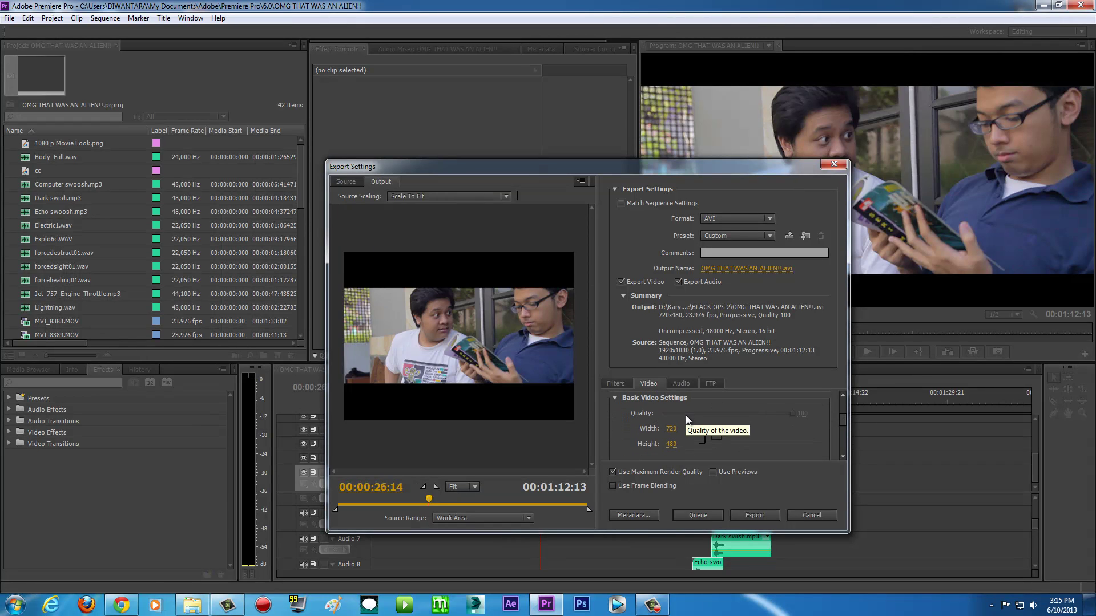
click(717, 436)
click(716, 436)
click(717, 436)
click(716, 436)
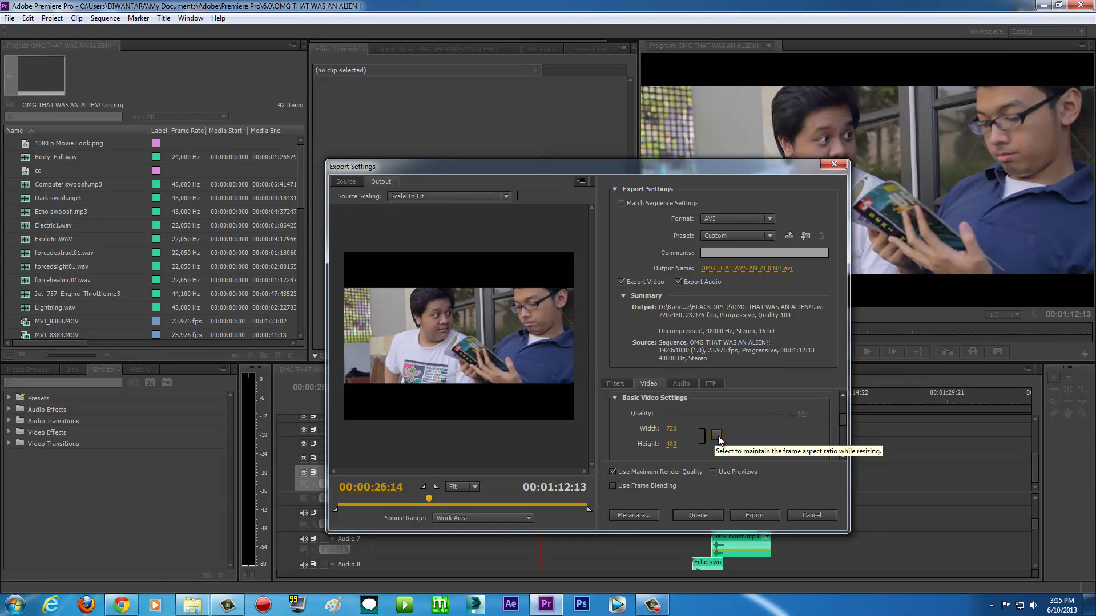
- Set the exported video's frame width to 1920 and its height to 1080
click(671, 430)
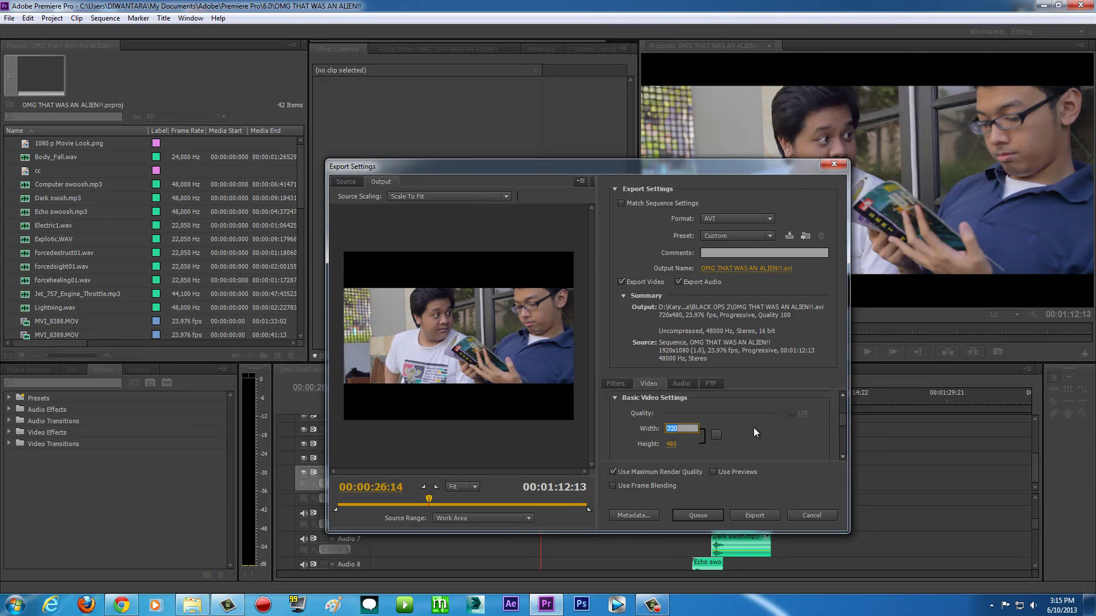
text(19)
drag(688, 429, 652, 428)
text(1,)
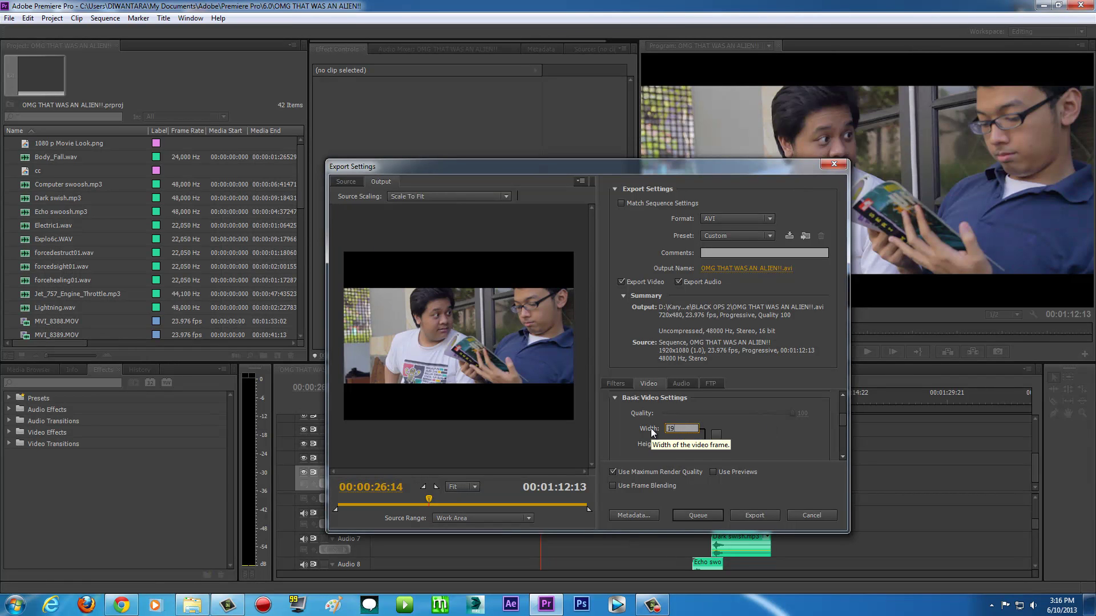
text(920)
click(672, 444)
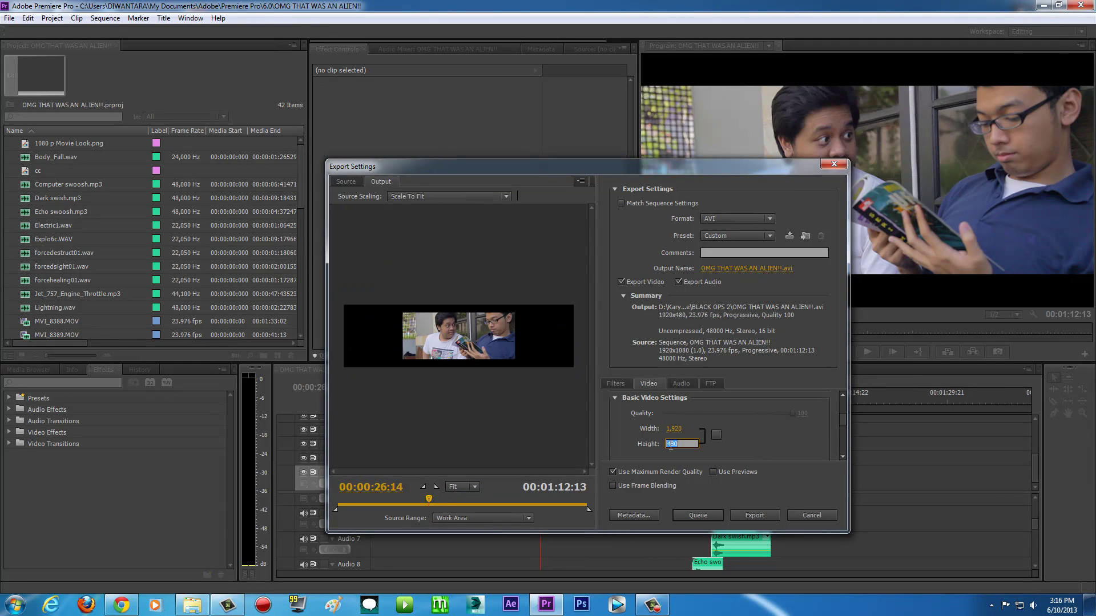
text(1080)
key(Return)
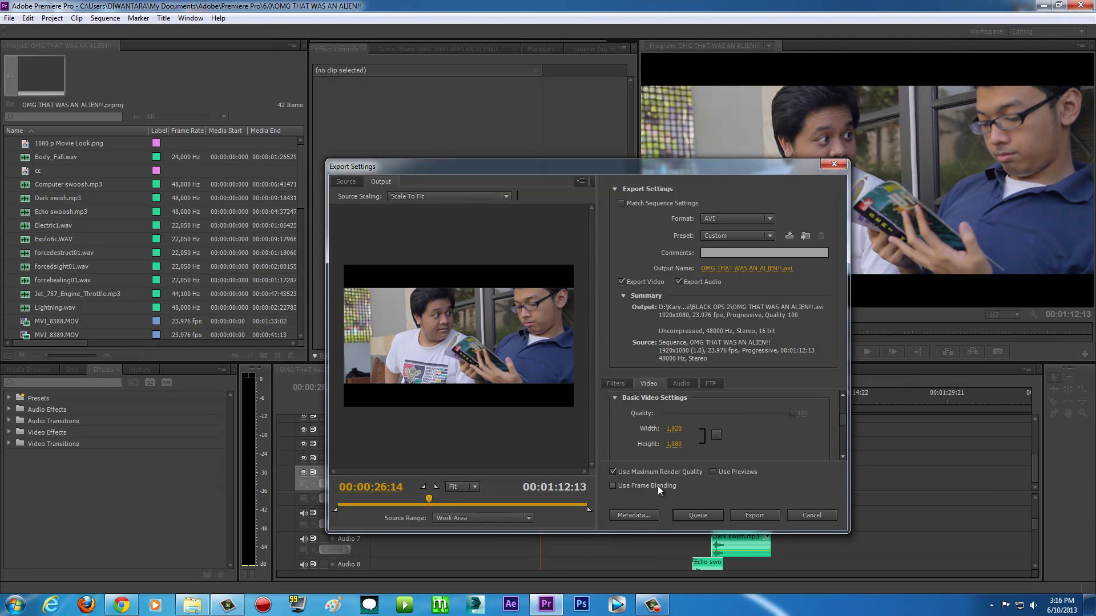
- Try a 1280 by 720 frame size for the exported video
click(687, 427)
text(1280)
key(Return)
click(676, 443)
text(720)
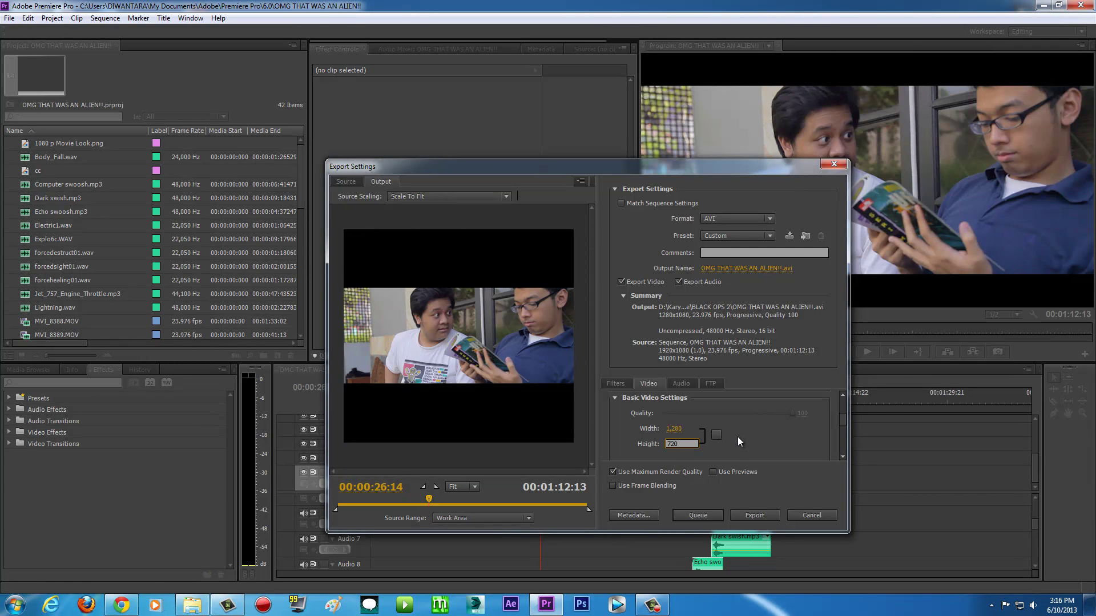
key(Return)
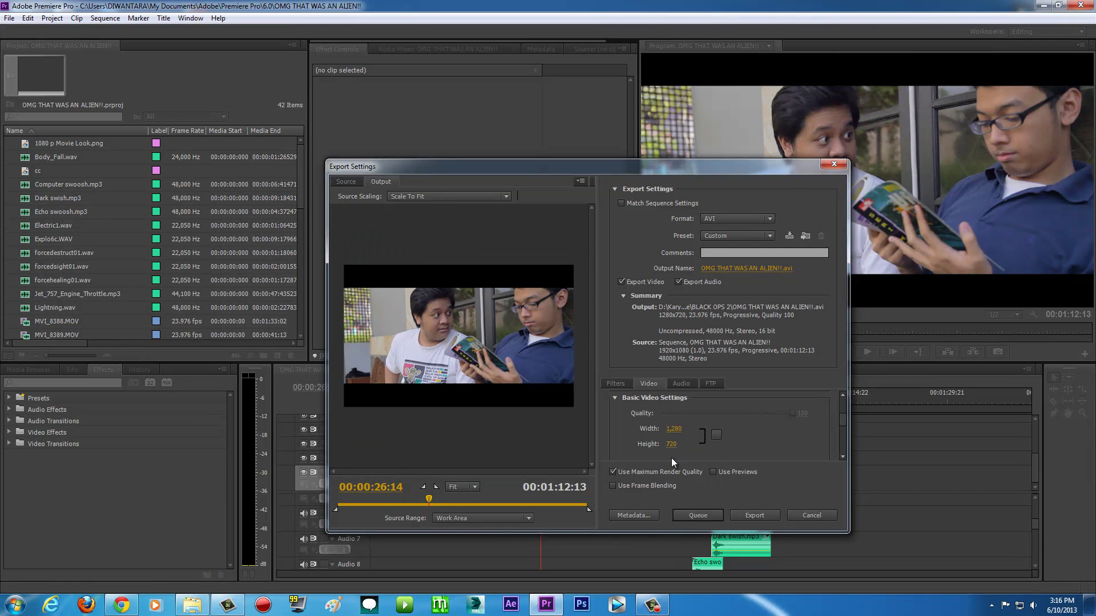
- Set the frame size back to 1920 wide by 1080 high
click(676, 429)
text(1920)
click(674, 445)
text(1,08)
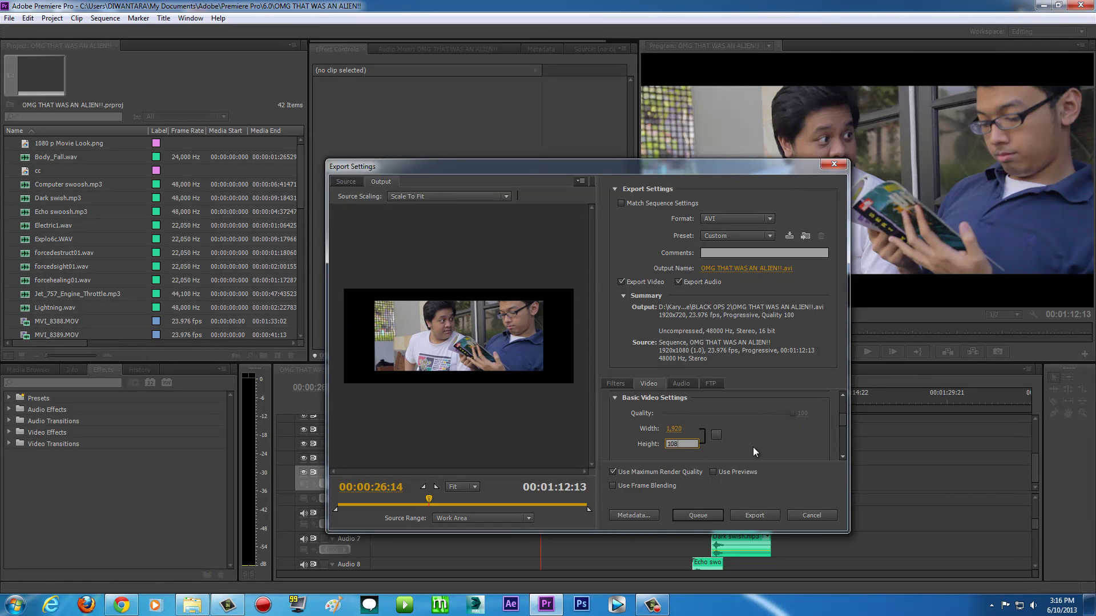
text(0)
key(Return)
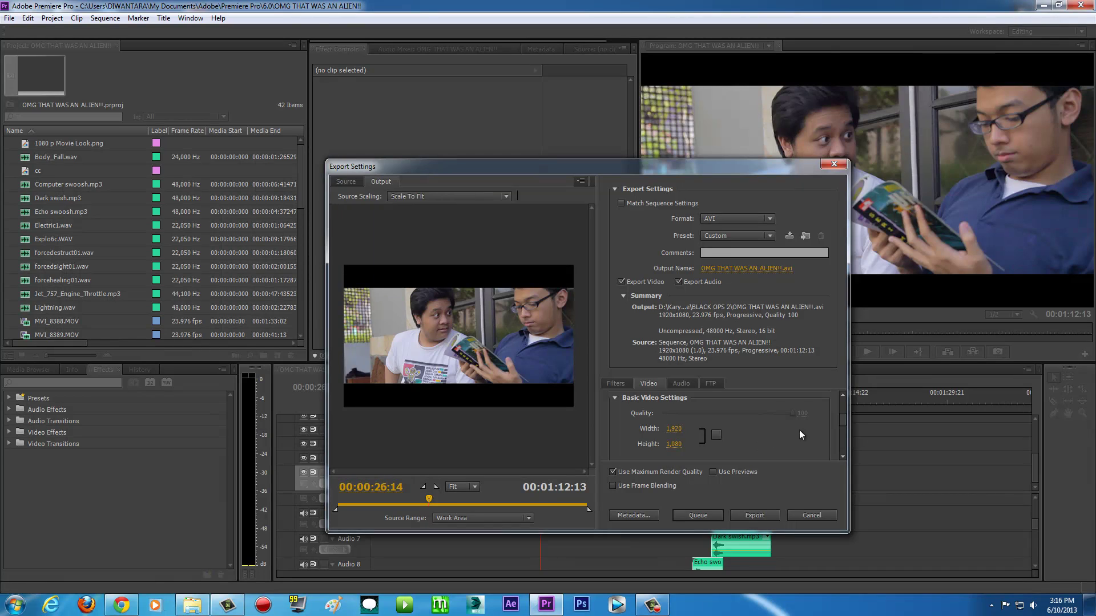
- Review the frame rate choices, keep 23.976, and choose Progressive as the field order
drag(844, 415, 799, 426)
click(819, 417)
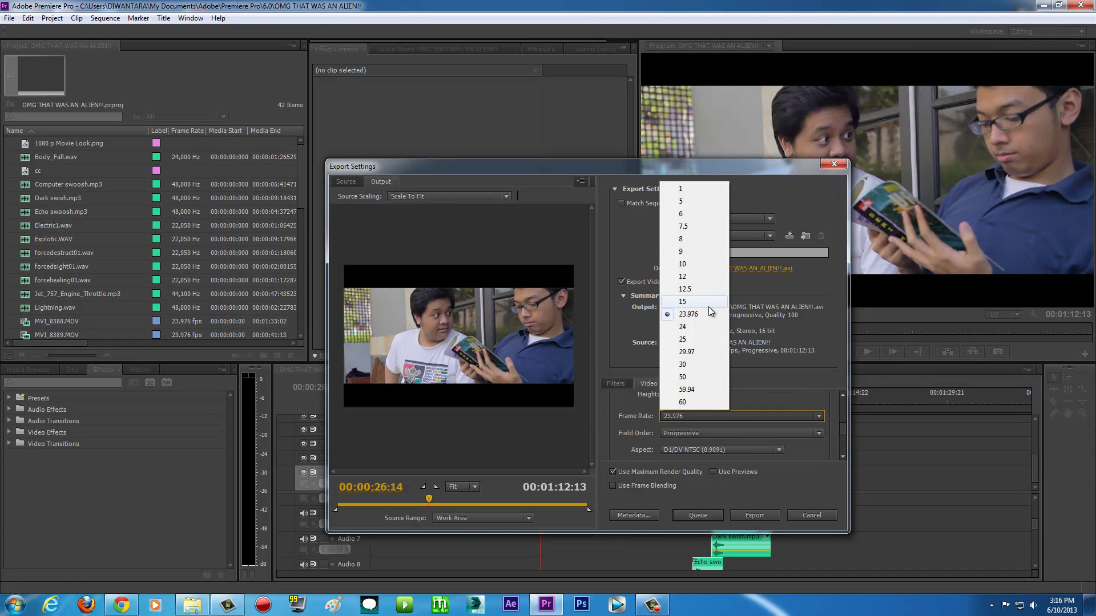
click(816, 412)
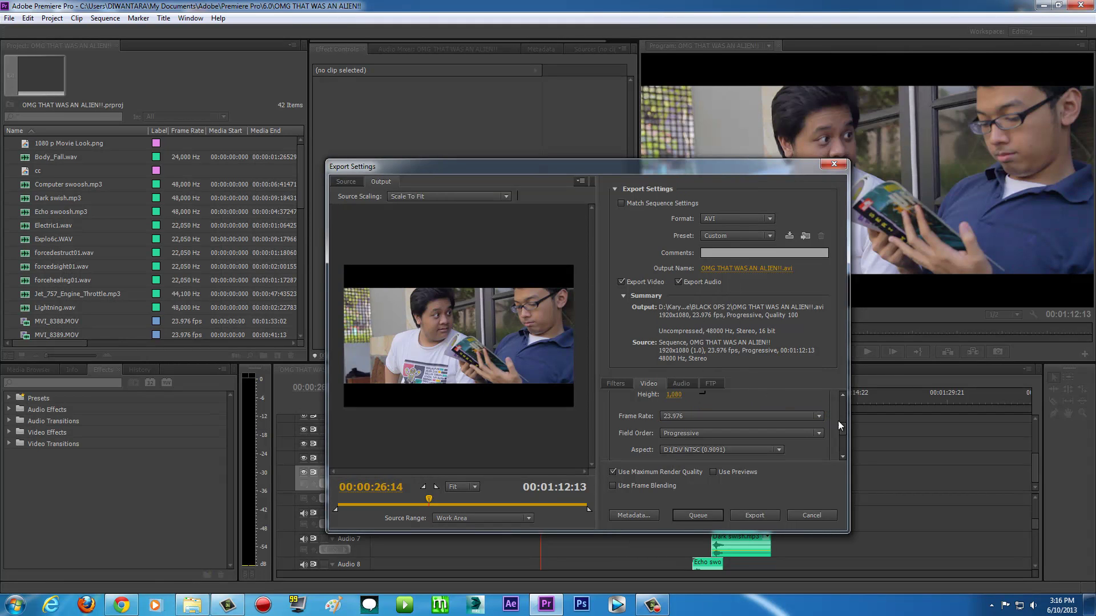
drag(845, 431, 844, 435)
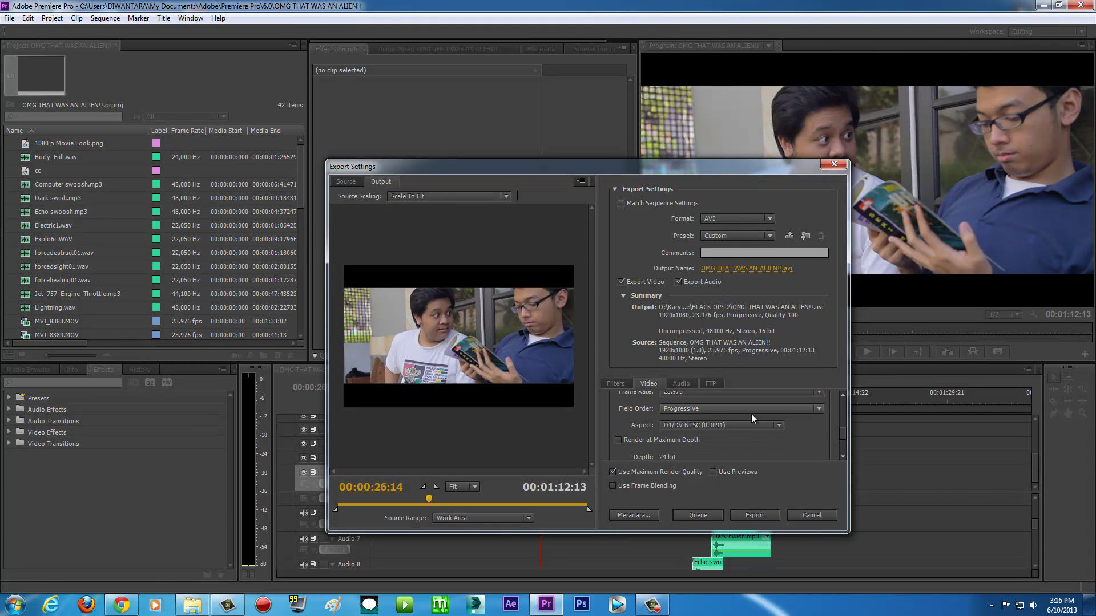
click(817, 408)
click(685, 420)
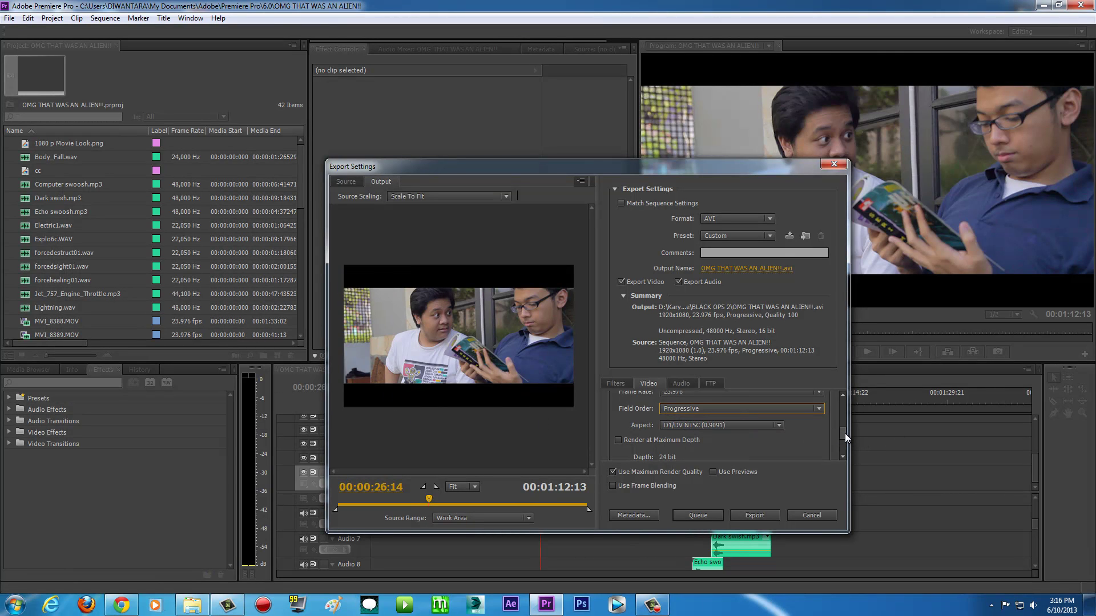
- Set the export's pixel aspect ratio to Square Pixels (1.0), comparing its preview with D1/DV NTSC (0.9091)
drag(844, 433, 844, 433)
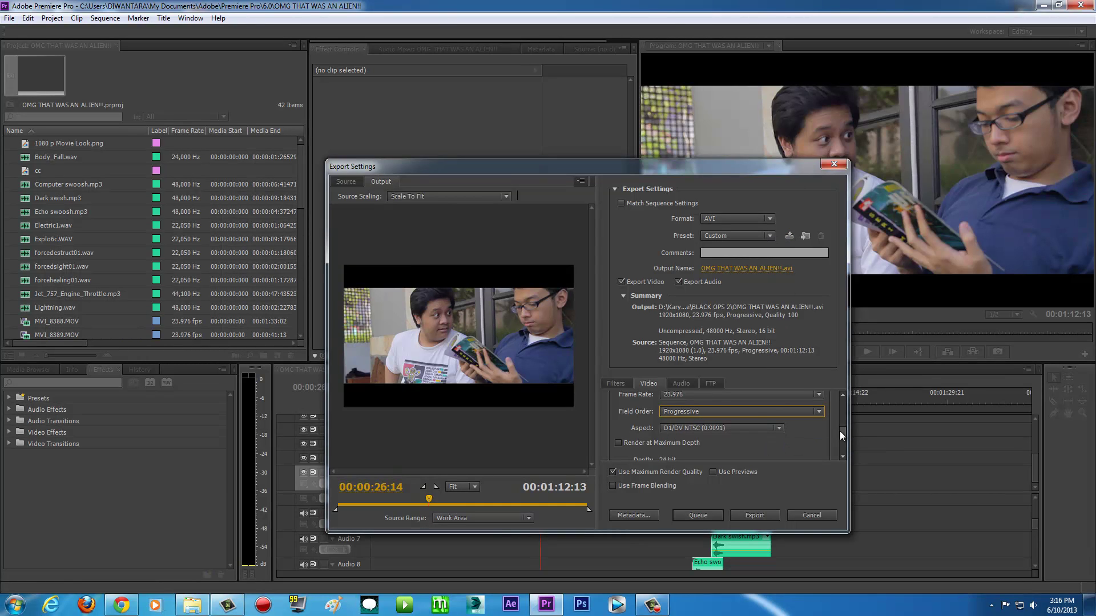
click(779, 428)
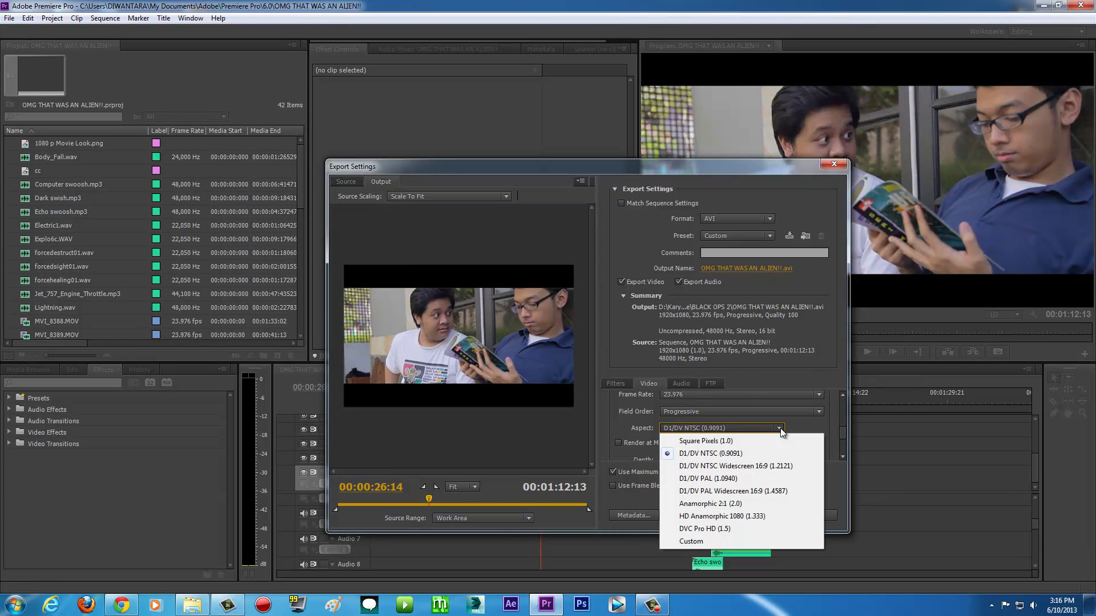
click(710, 441)
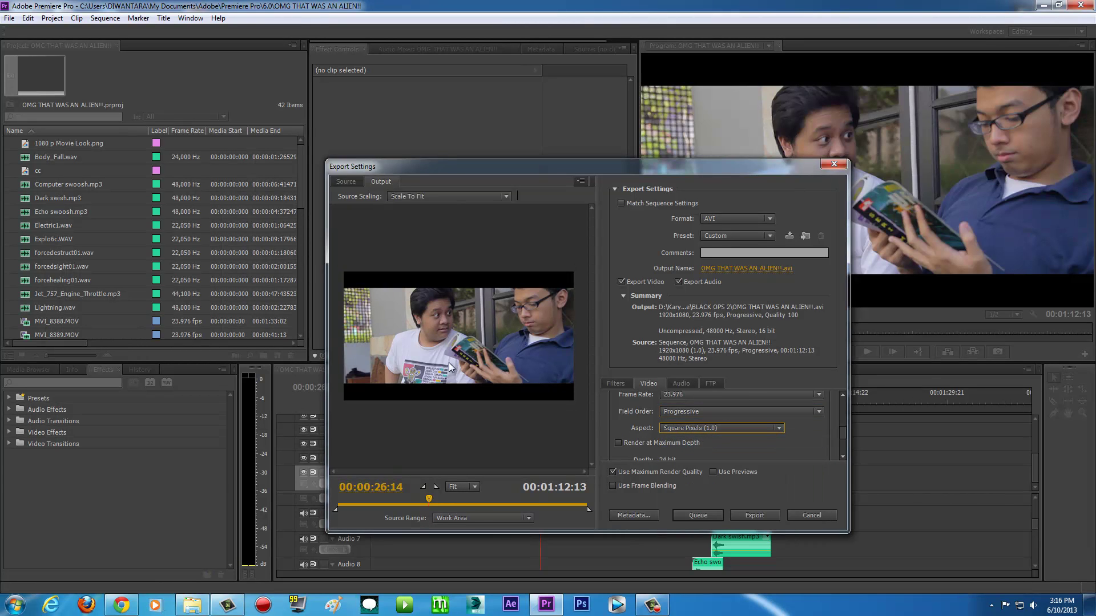
click(784, 429)
click(742, 454)
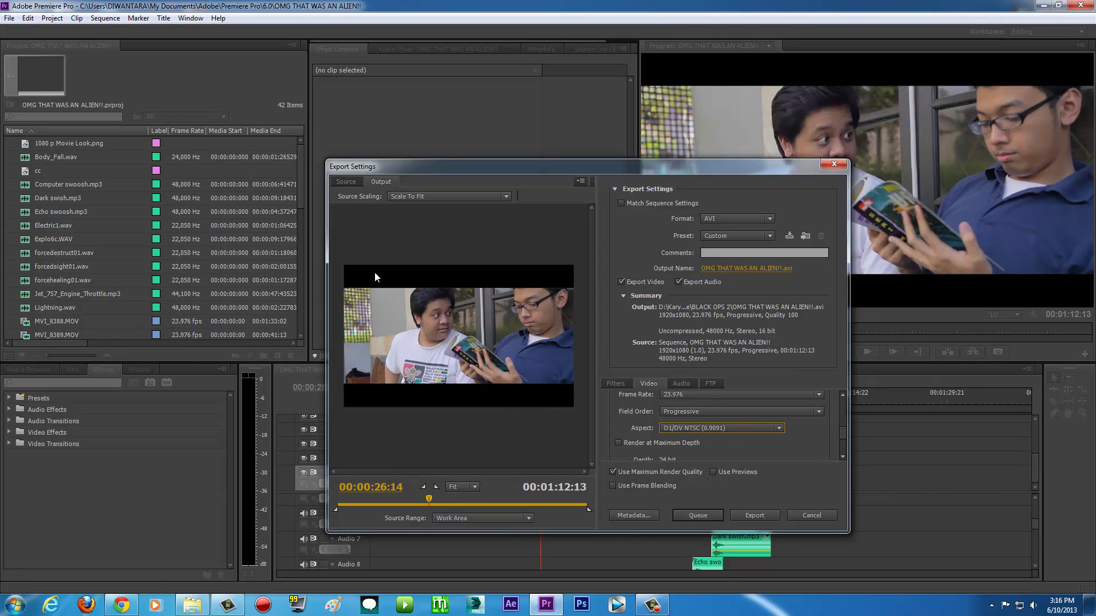
click(779, 428)
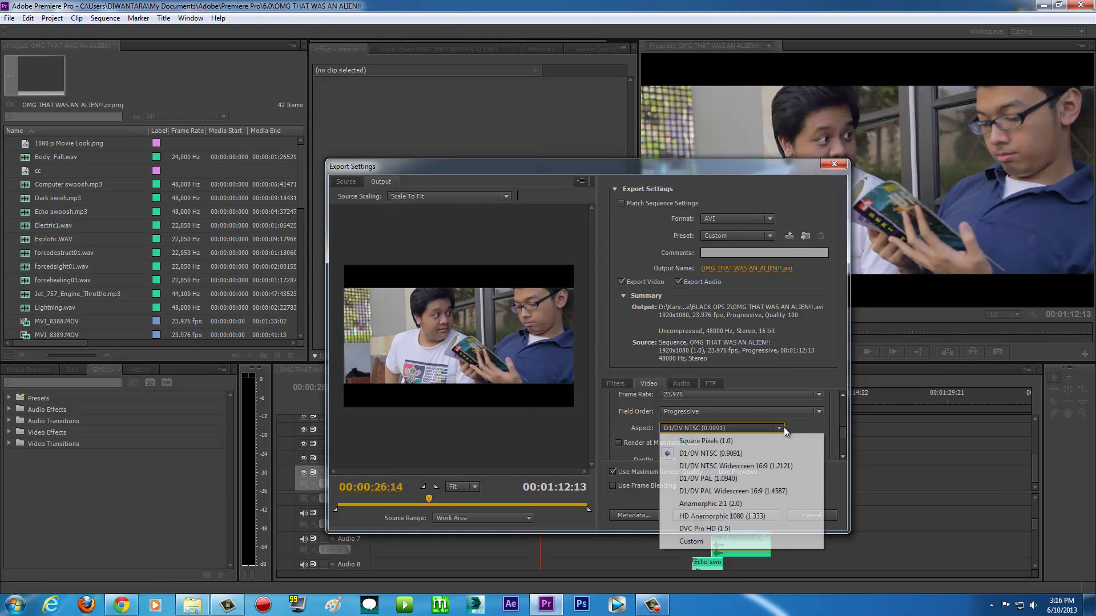
click(736, 443)
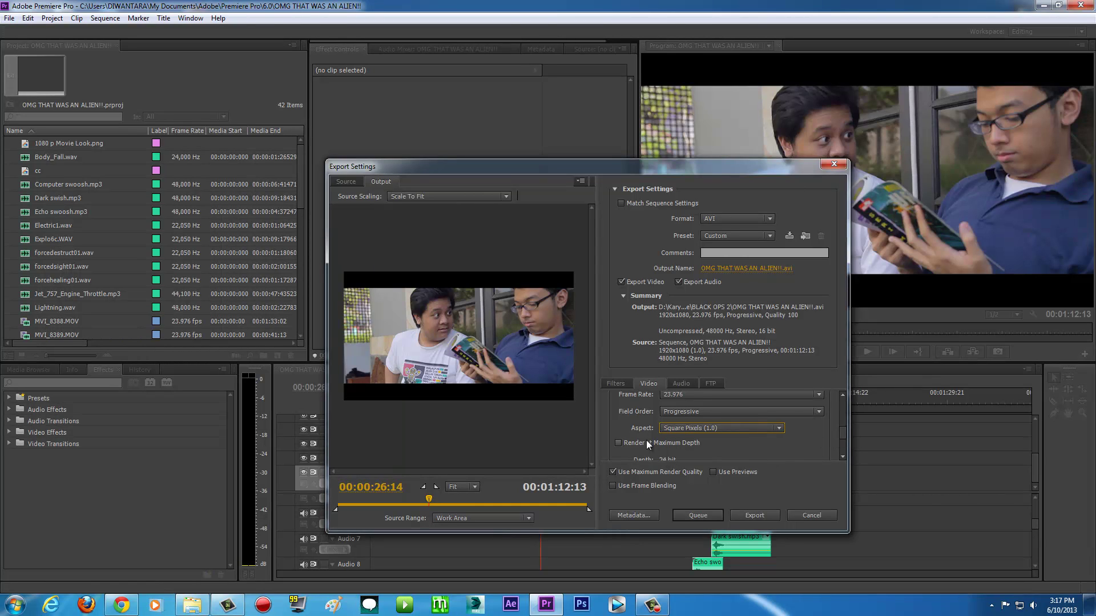
- Review the maximum depth and advanced video options, keeping Use Maximum Render Quality enabled
click(618, 444)
drag(840, 433, 846, 449)
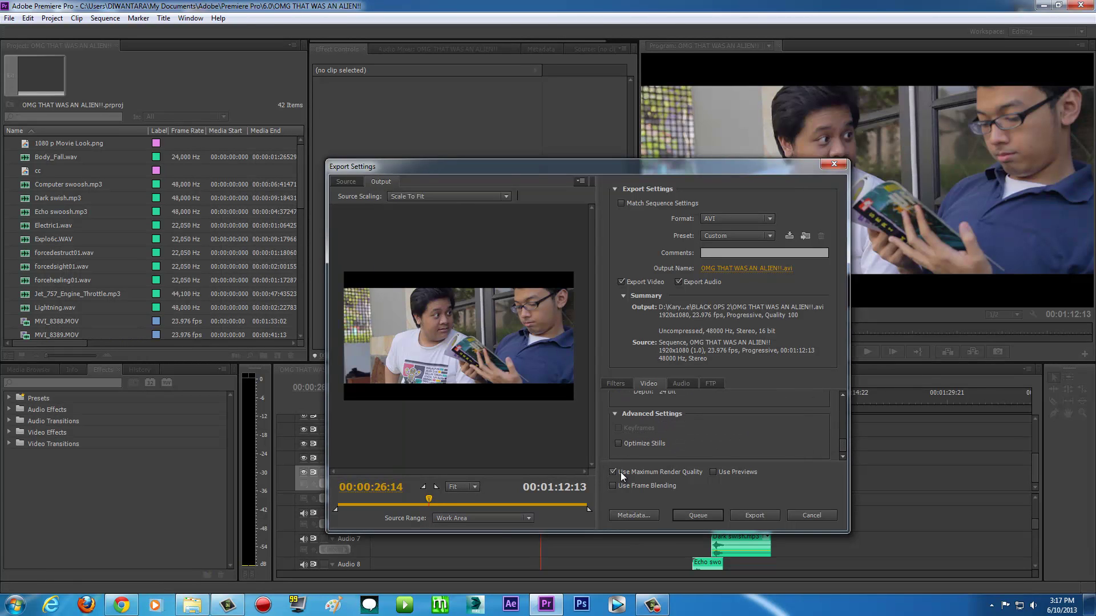
click(649, 471)
- Set the export's audio sample rate to 32000 Hz, keeping Stereo channels and the 16 bit sample size
click(685, 383)
drag(837, 408, 841, 429)
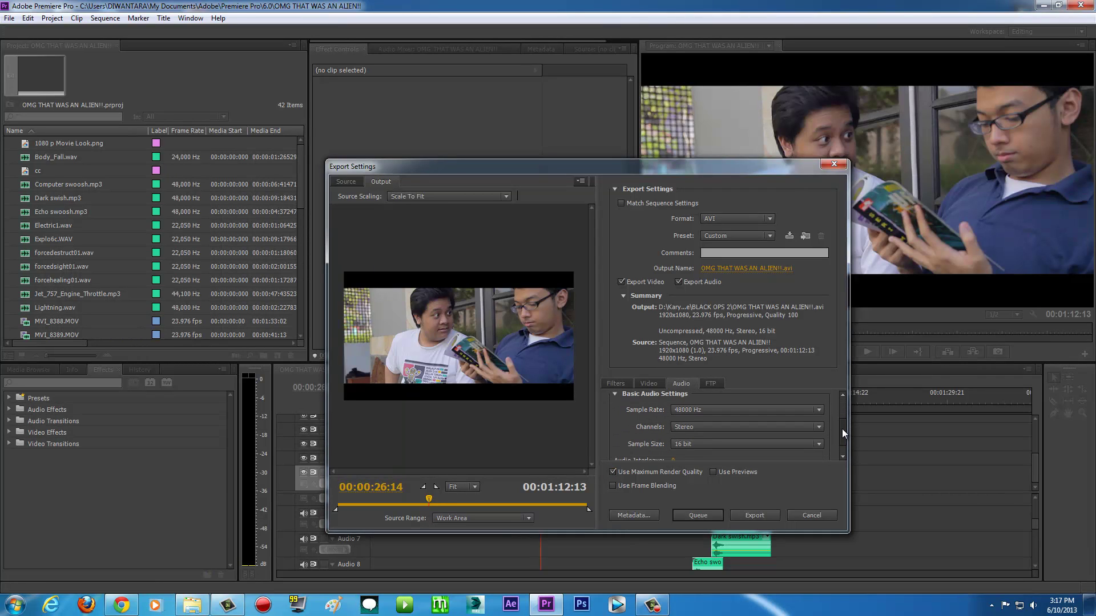
click(820, 411)
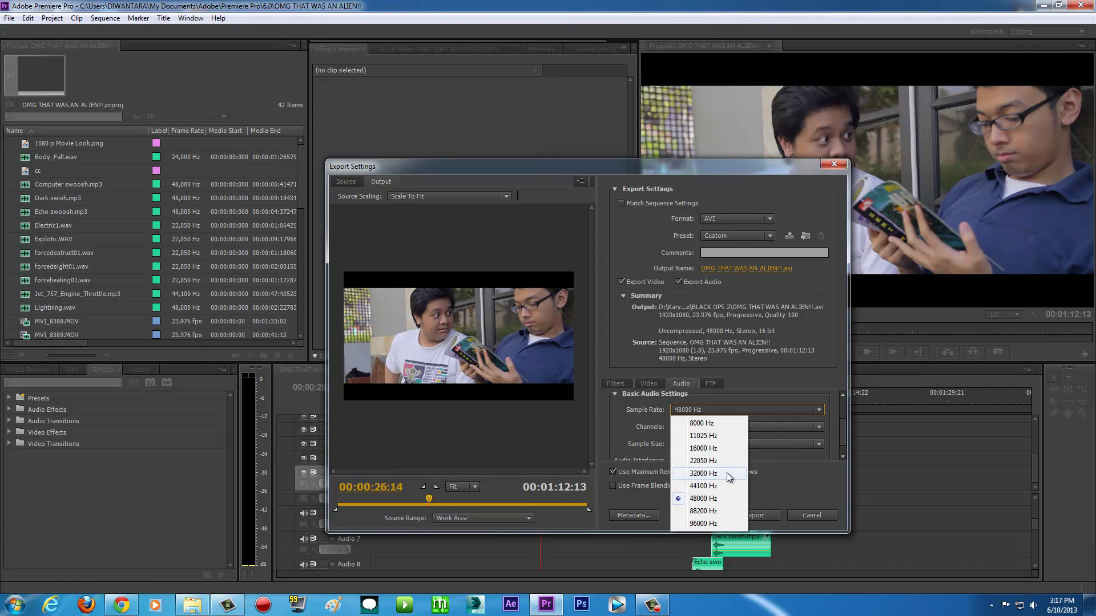
click(691, 475)
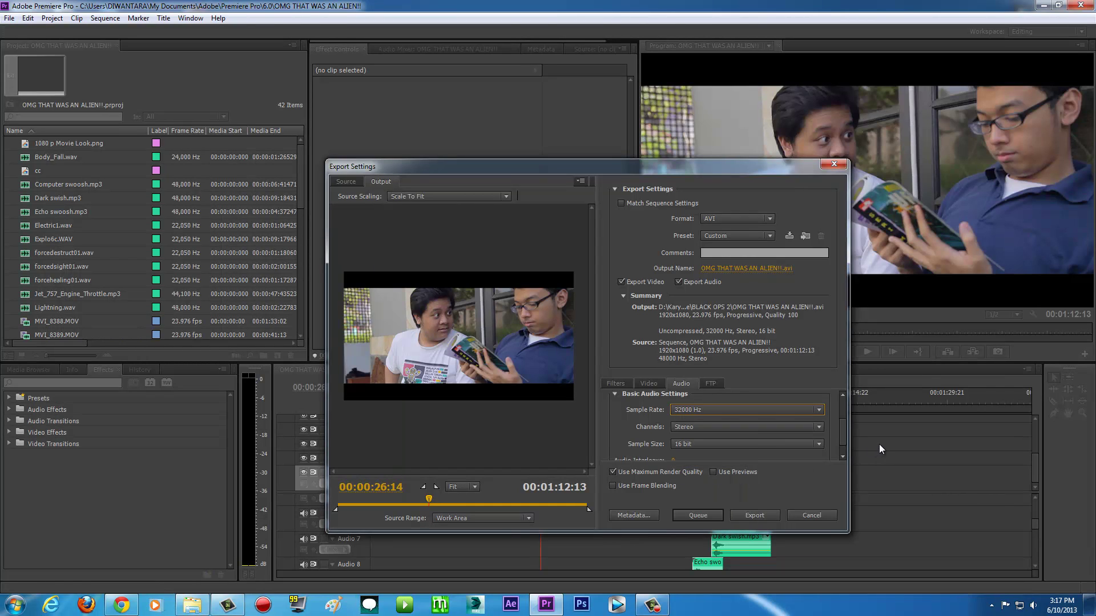
click(820, 409)
click(820, 406)
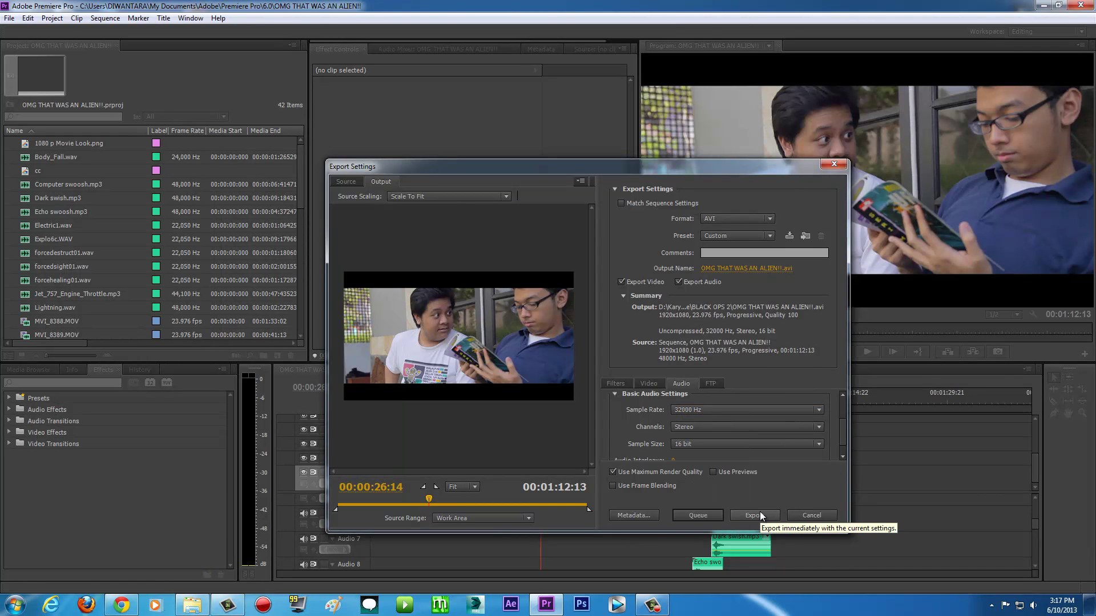
click(652, 605)
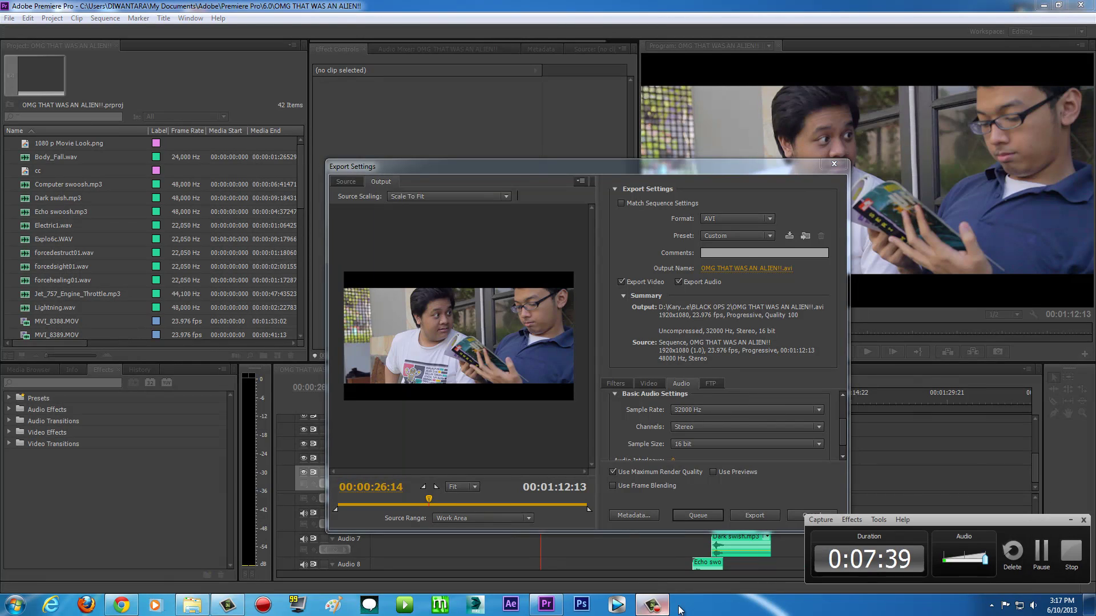
click(1042, 552)
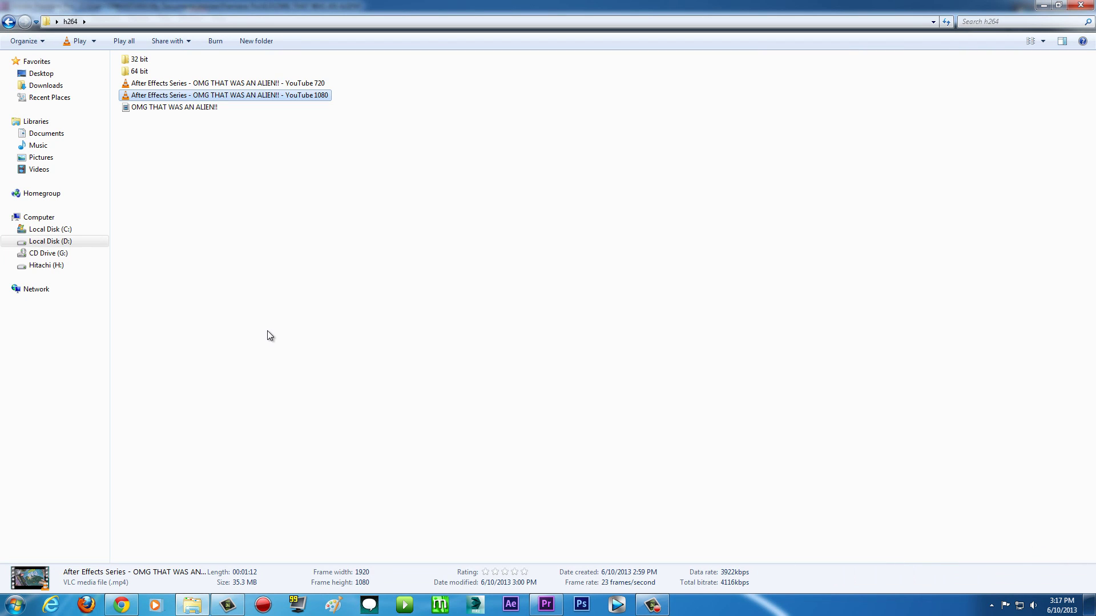
- Inspect the data rate and total bitrate in the detailed properties of the OMG THAT WAS AN ALIEN!! video in the h264 folder
click(169, 108)
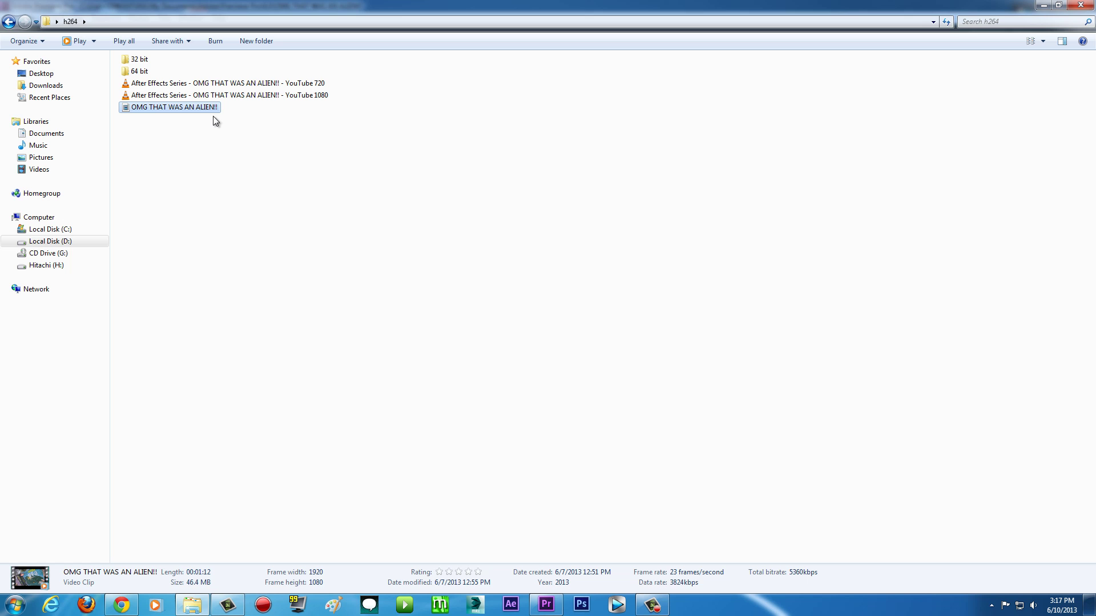
right_click(157, 108)
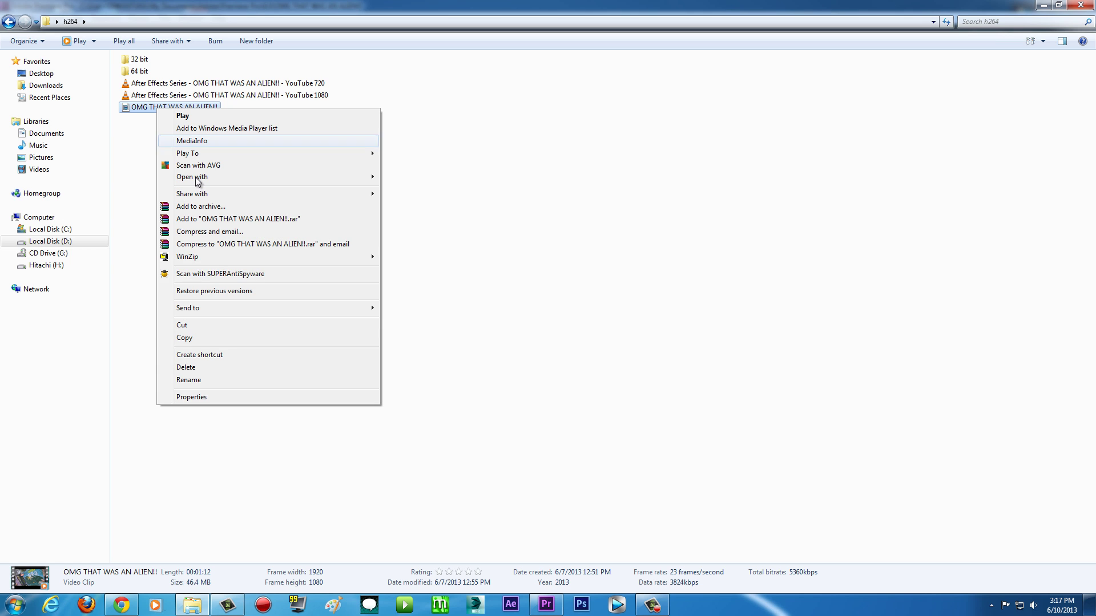
click(182, 398)
click(234, 136)
drag(289, 118, 555, 175)
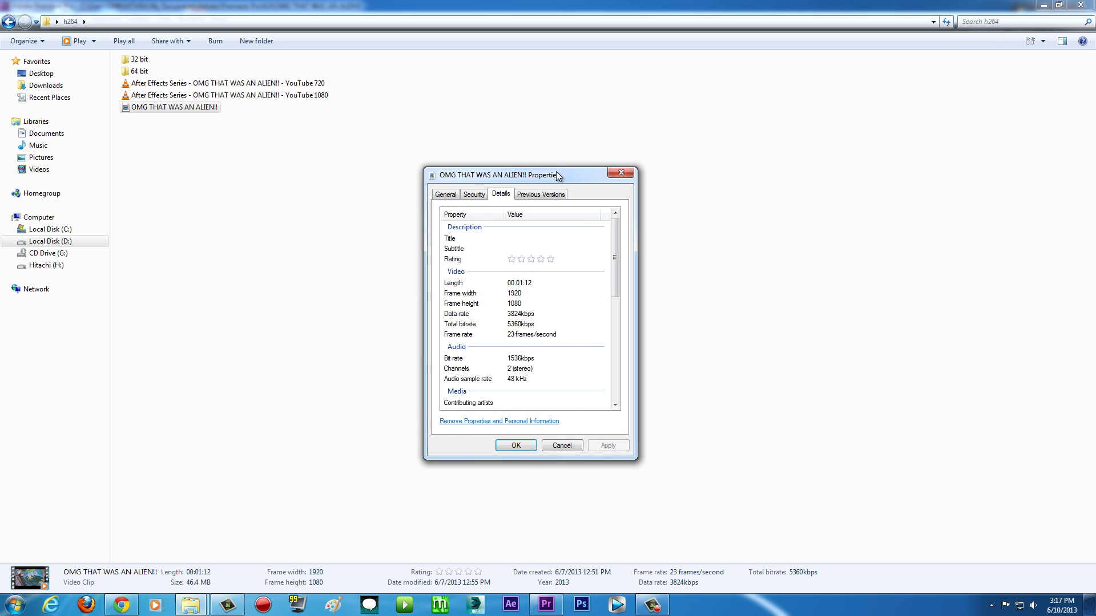
click(508, 315)
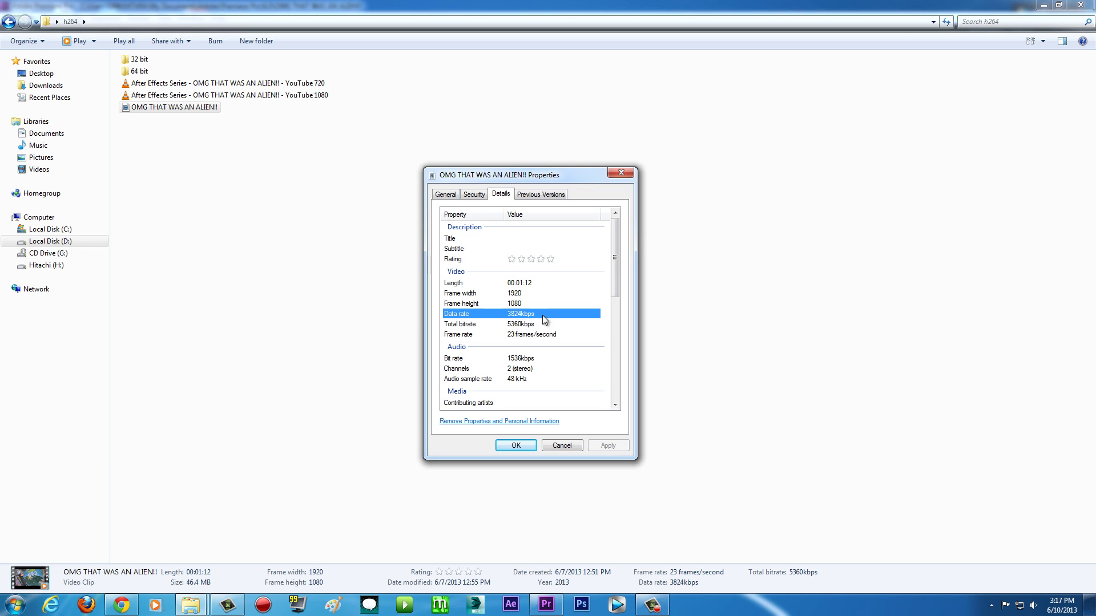
click(511, 324)
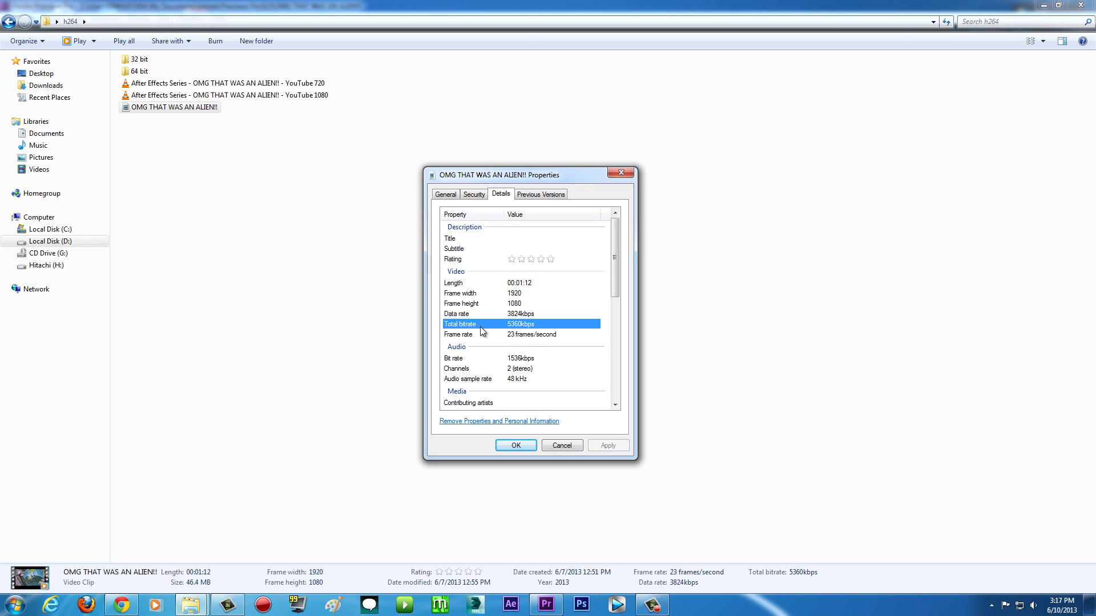
click(518, 315)
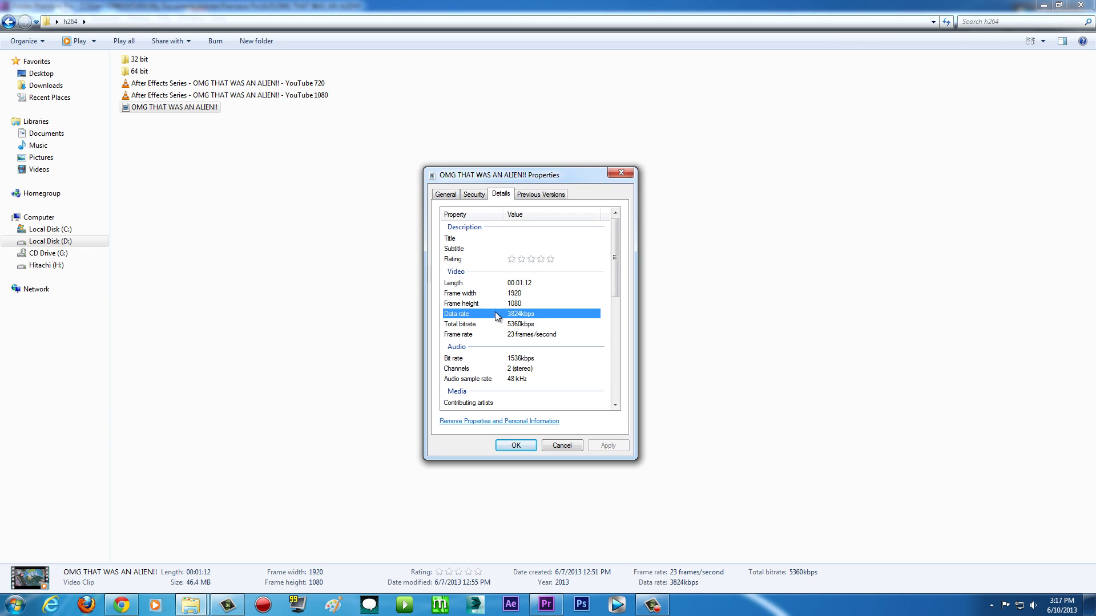
click(555, 443)
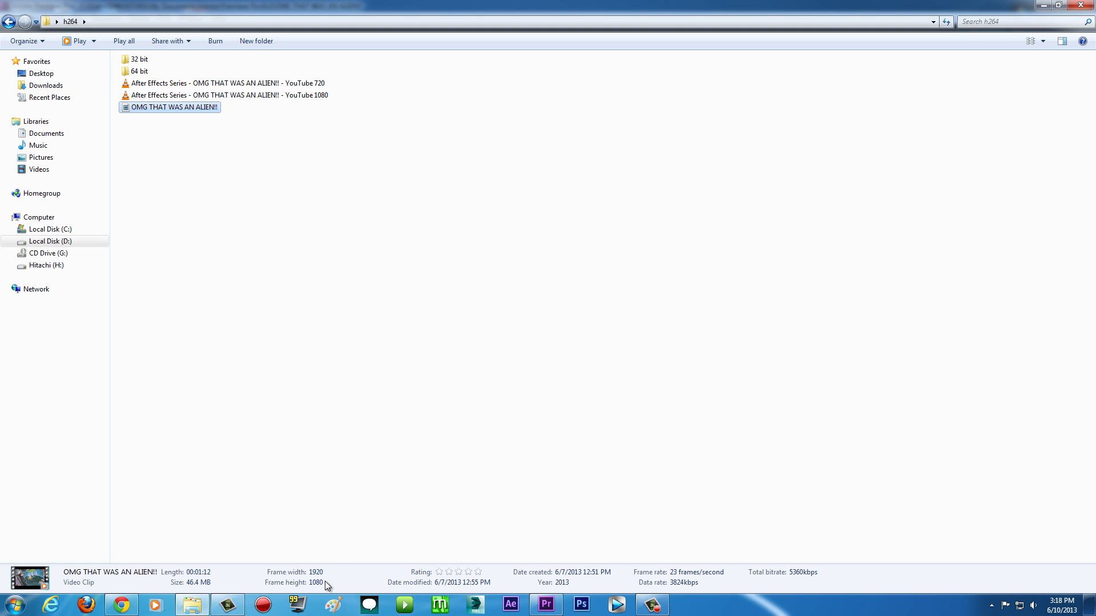
- Play the OMG THAT WAS AN ALIEN!! video, skip through several points to check its picture quality, and close the player
double_click(122, 108)
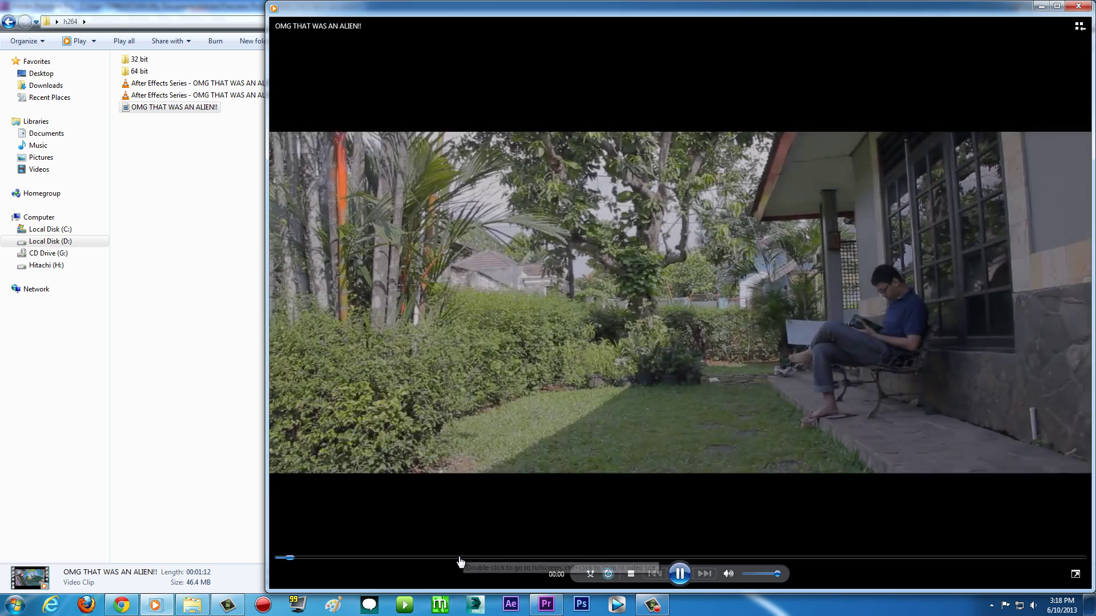
click(456, 559)
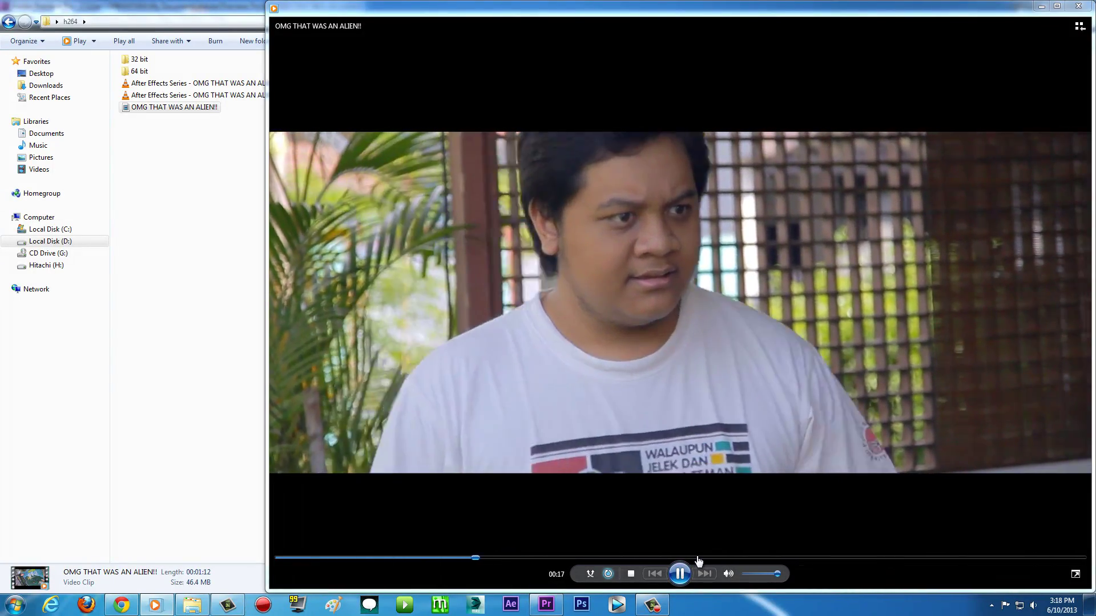
click(697, 558)
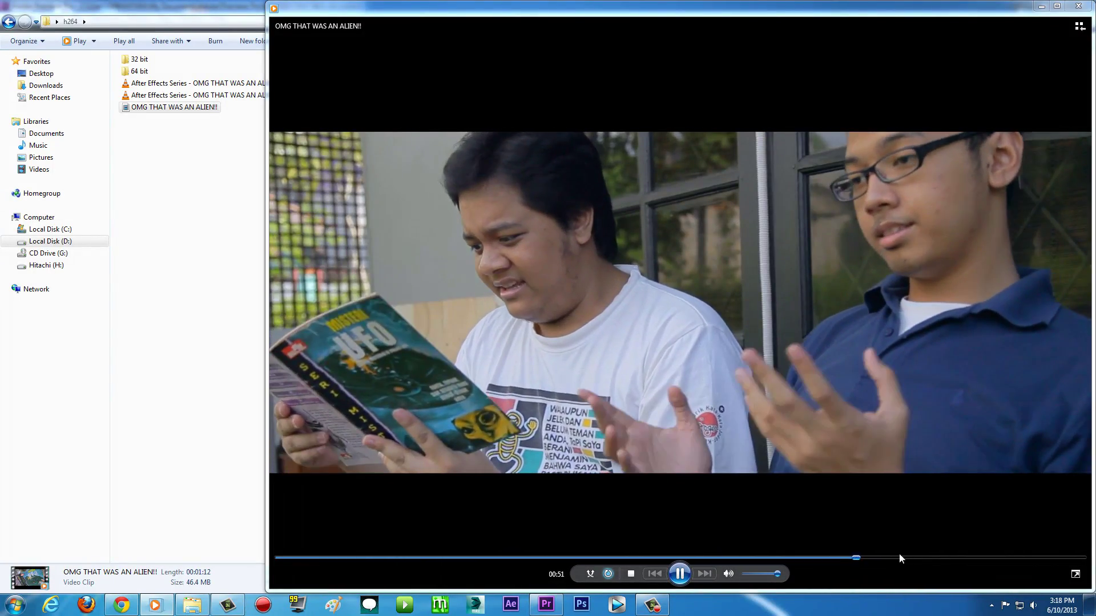
click(899, 558)
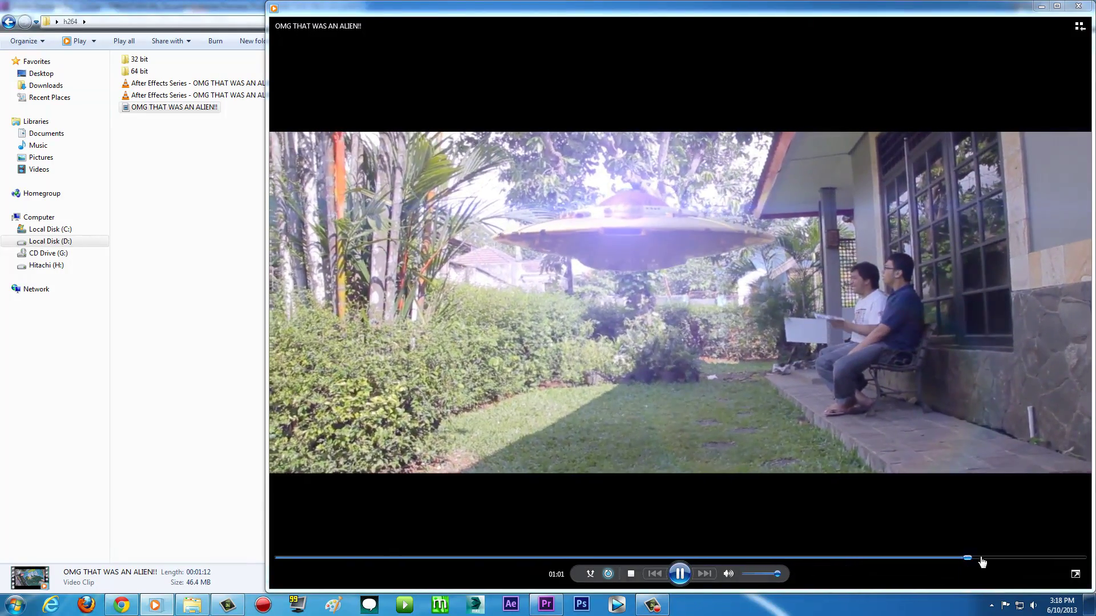
click(977, 558)
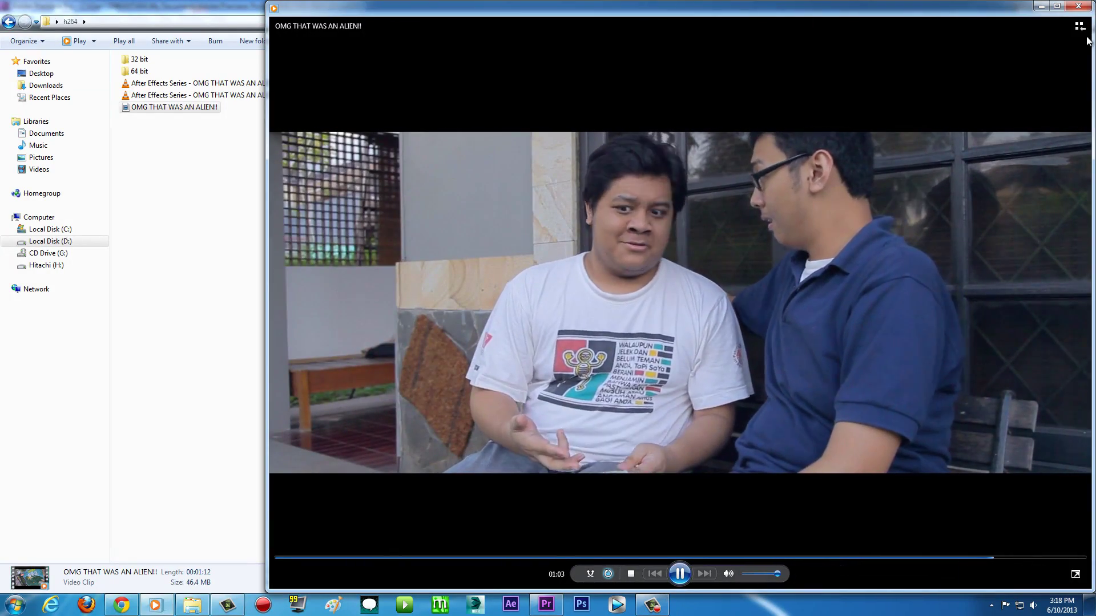
click(1077, 7)
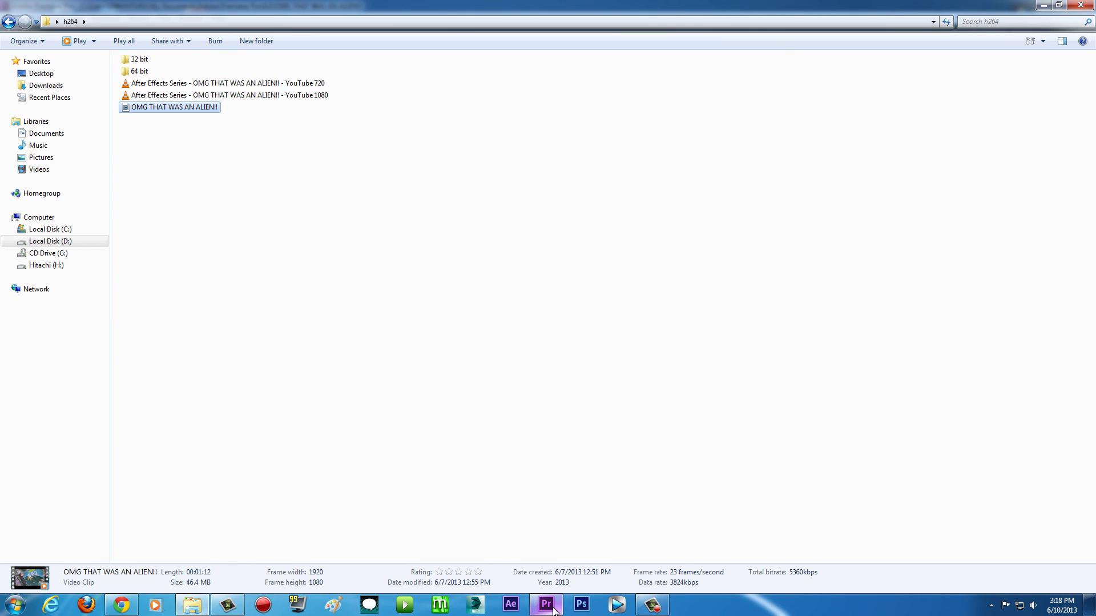
- Return to Premiere Pro and close the export settings without exporting
mouse_move(554, 610)
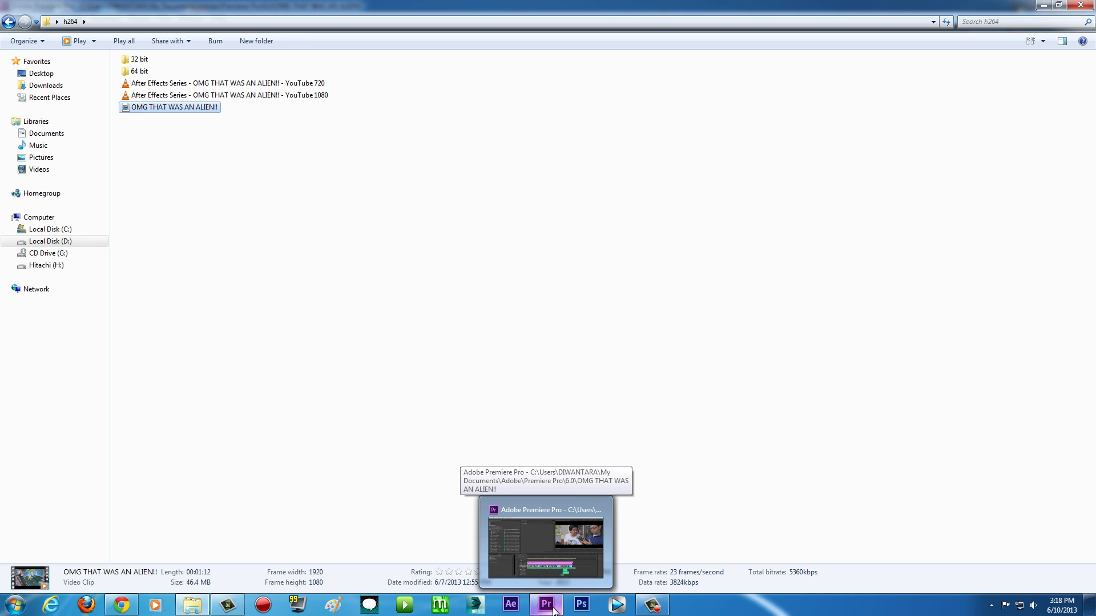
click(553, 611)
click(834, 165)
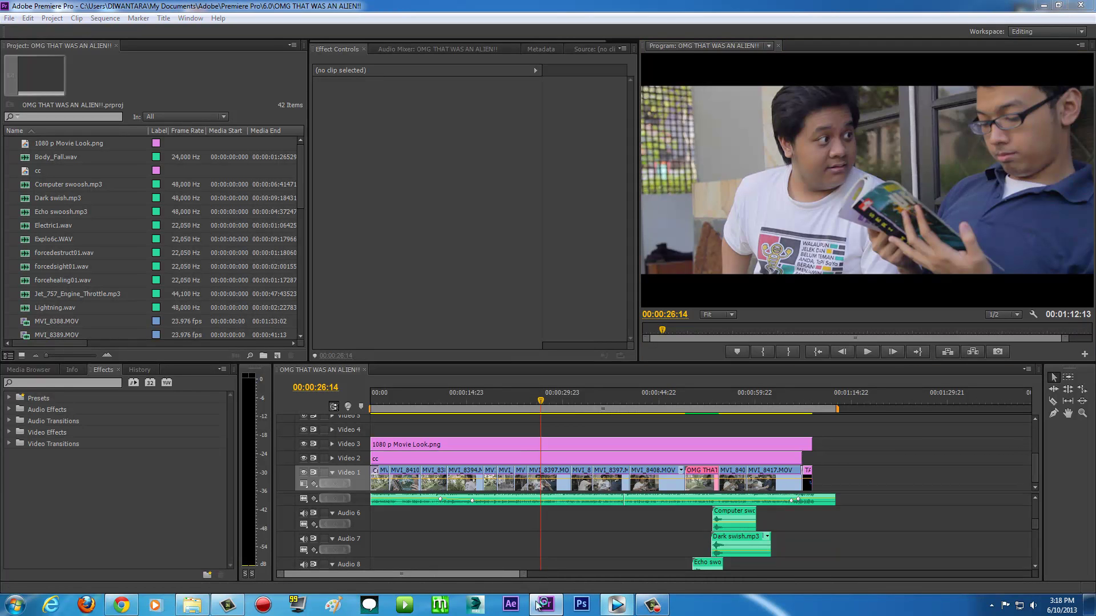
- Add the OMG THAT WAS AN ALIEN!! video from the h264 folder to the Vegas Pro timeline, matching the project video settings to it
mouse_move(546, 608)
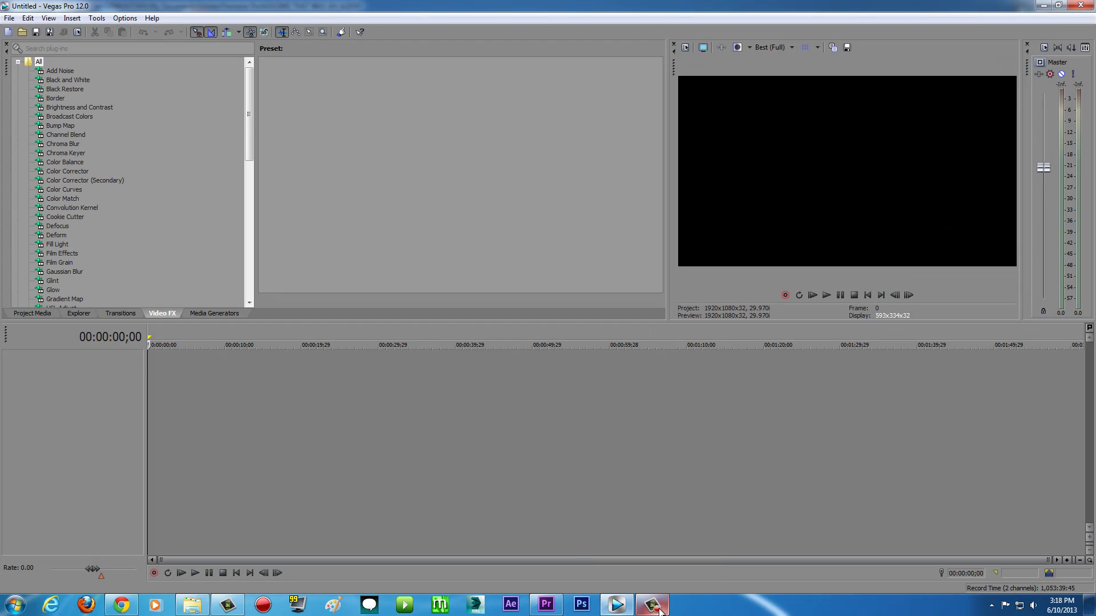
mouse_move(659, 611)
click(191, 605)
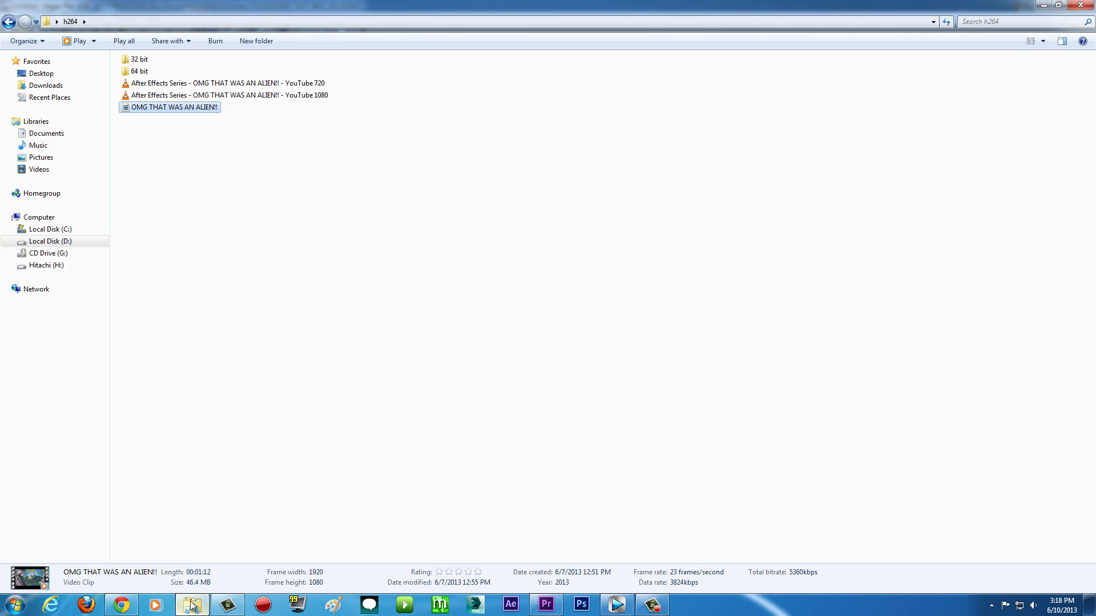
drag(127, 106, 139, 401)
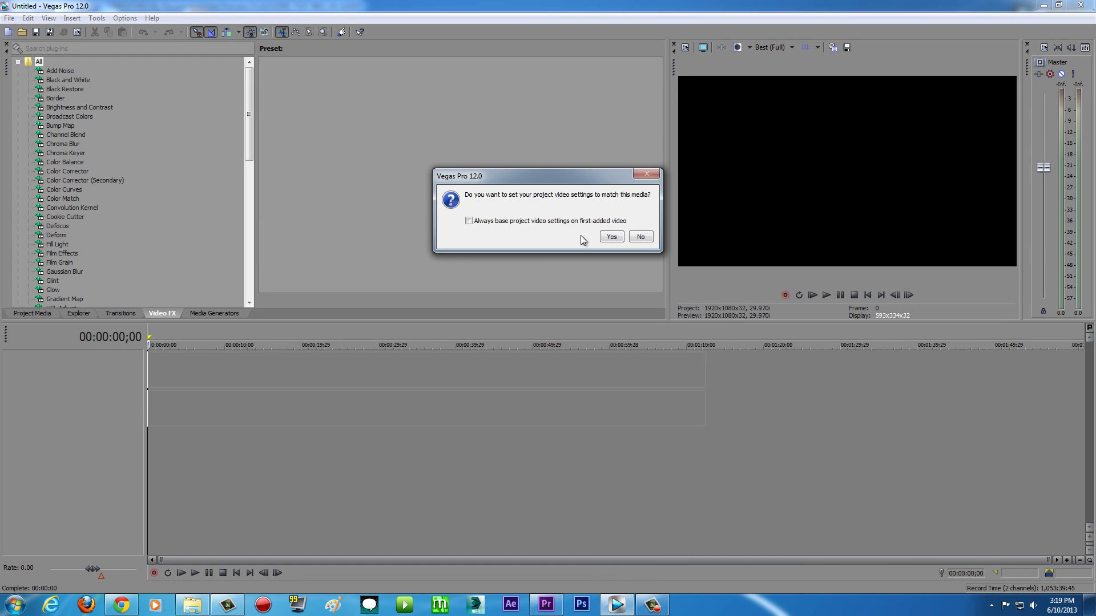
click(612, 237)
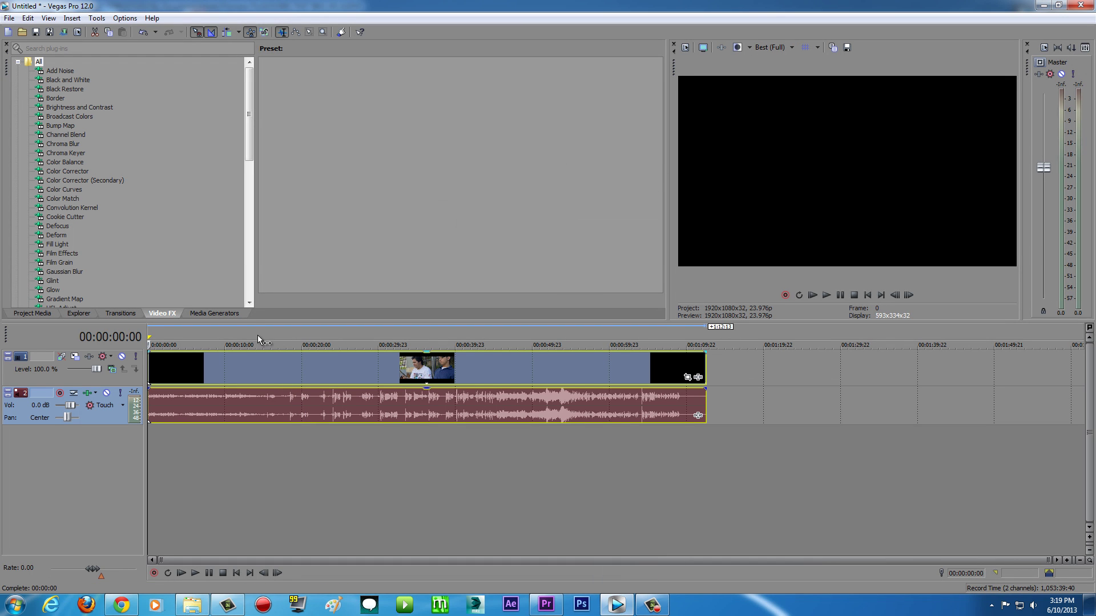
- Open the render settings, mark the HD 1080-24p YUV template under Video for Windows as a favorite and select it
click(65, 29)
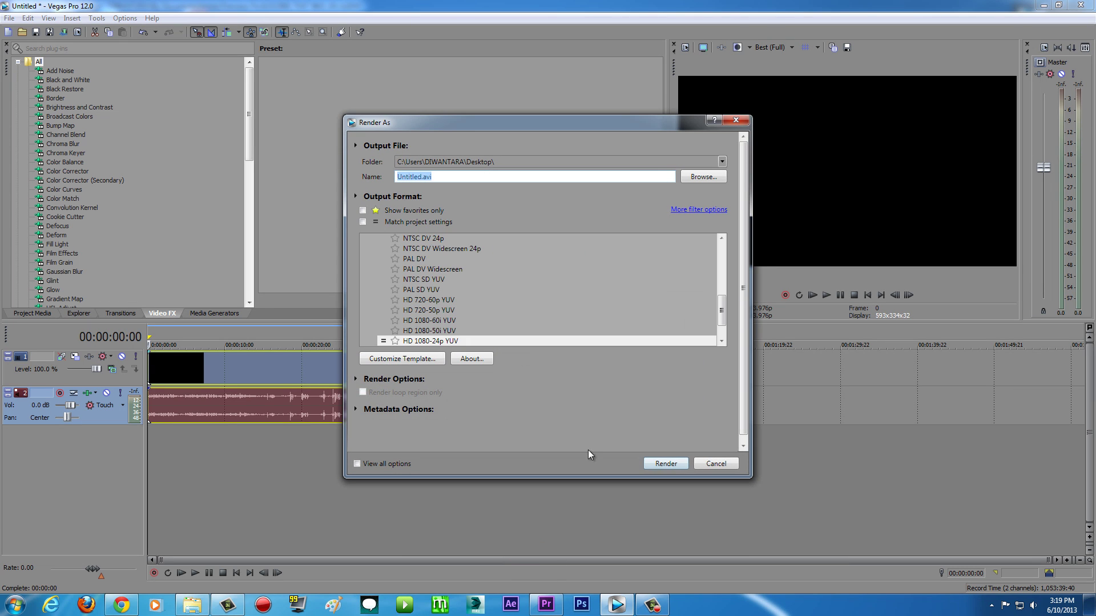
click(442, 177)
mouse_move(721, 303)
mouse_down()
mouse_move(724, 251)
mouse_move(721, 300)
mouse_up()
click(364, 318)
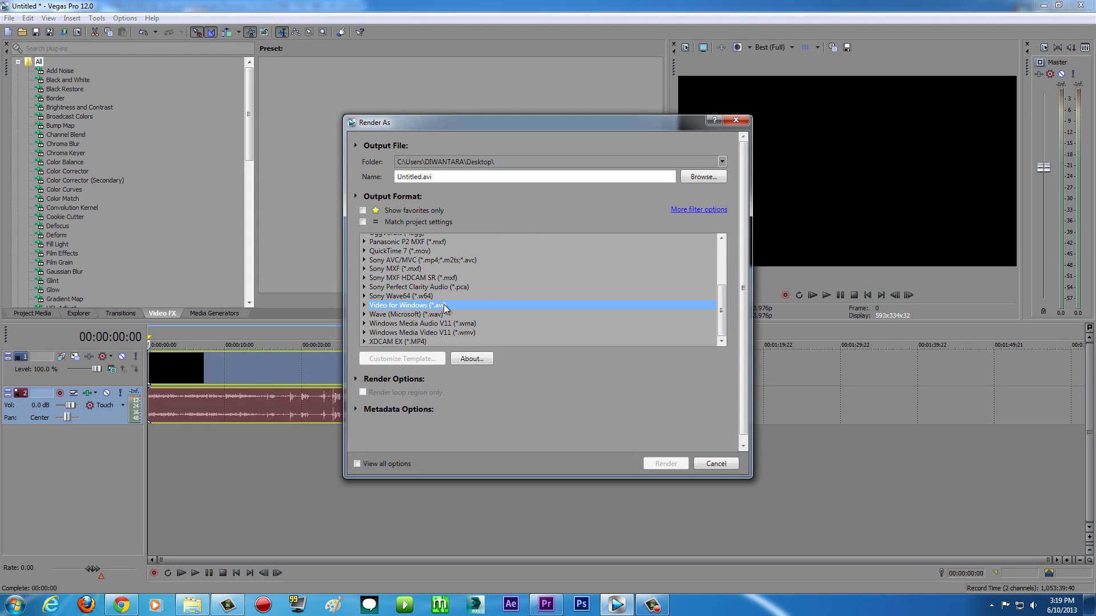
click(364, 306)
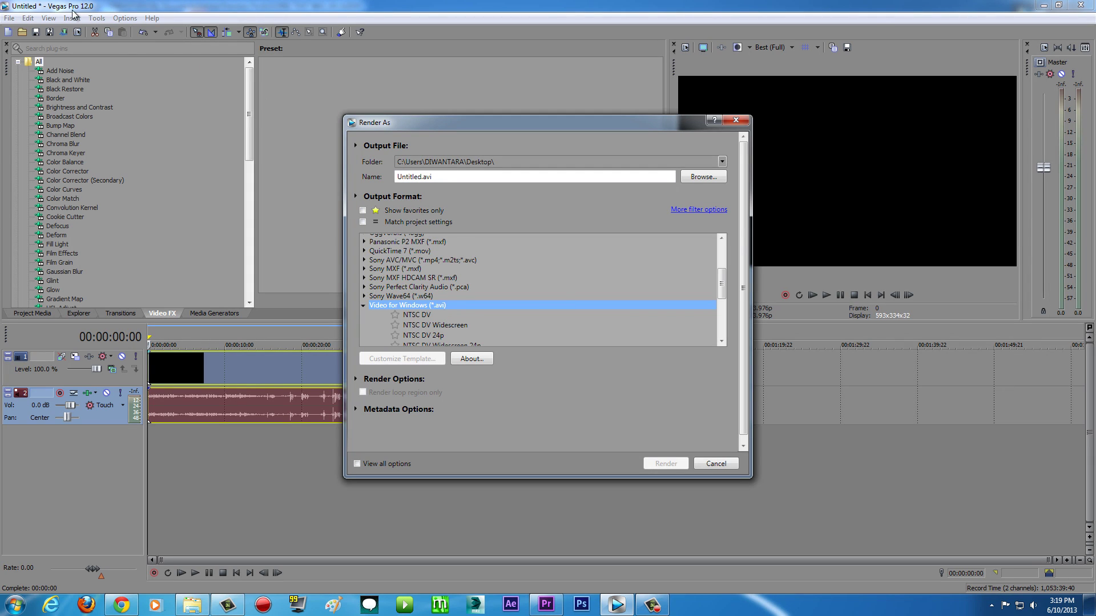
drag(717, 282, 694, 310)
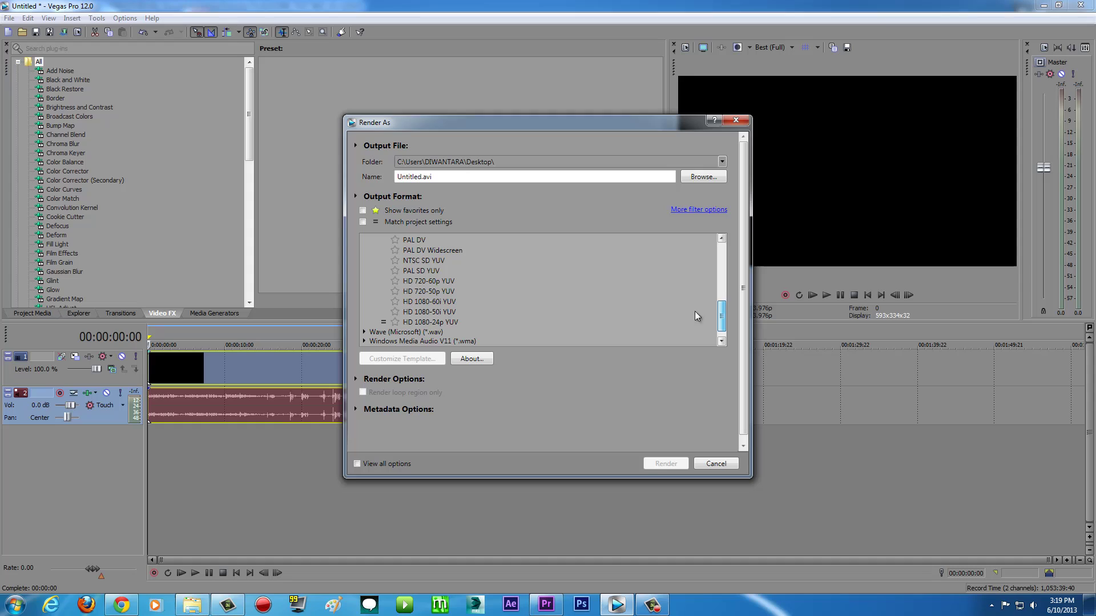
click(395, 292)
click(396, 292)
click(396, 323)
click(420, 323)
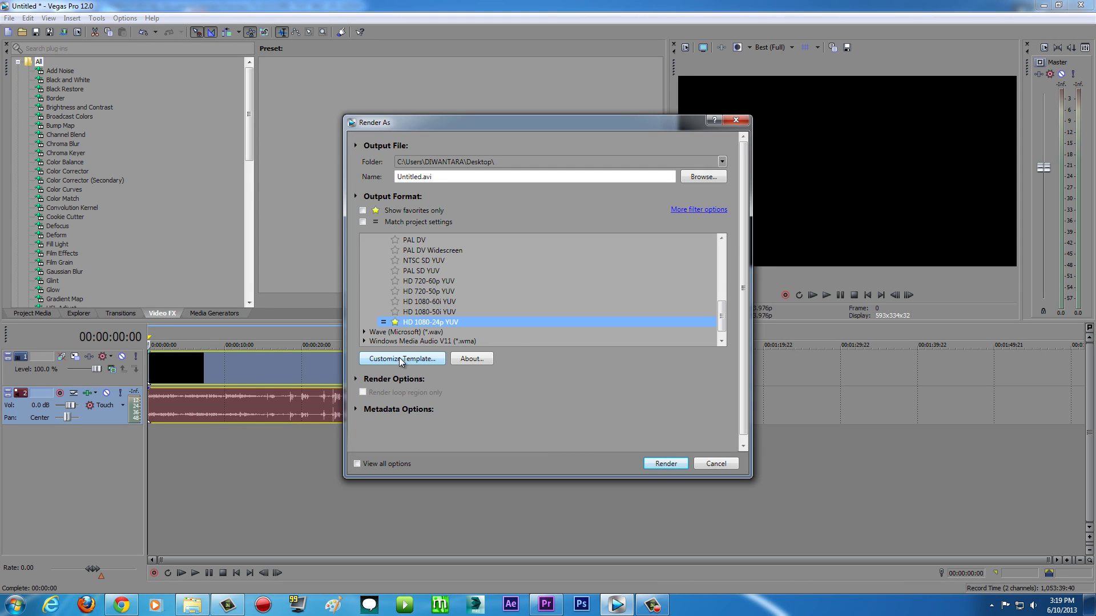
- Customize the HD 1080-24p YUV template to use the x264vfw - H.264/MPEG-4 AVC codec as its video format
click(398, 358)
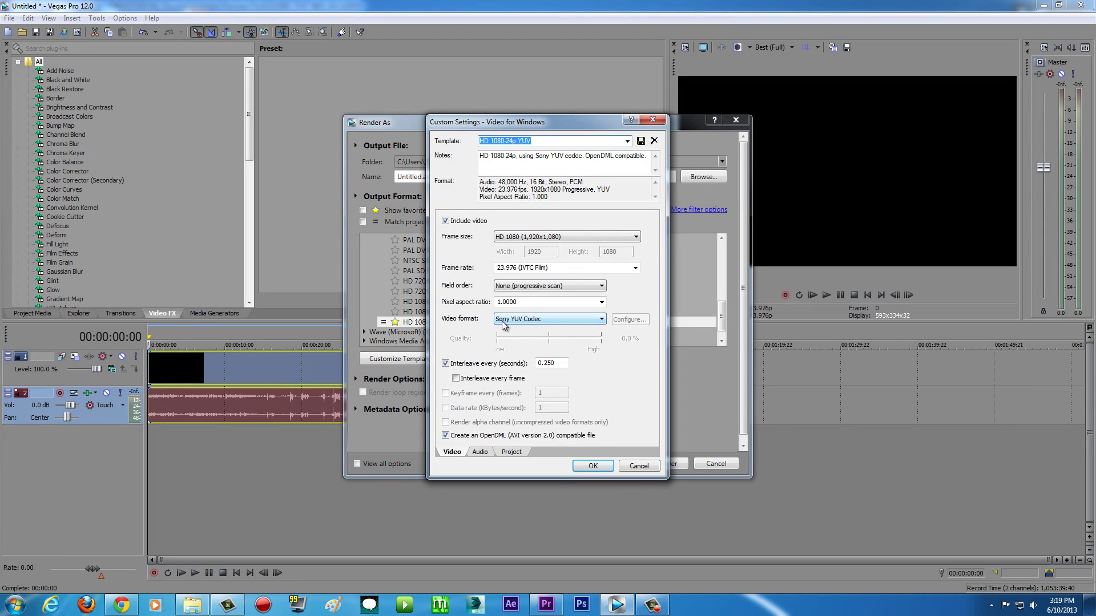
click(591, 323)
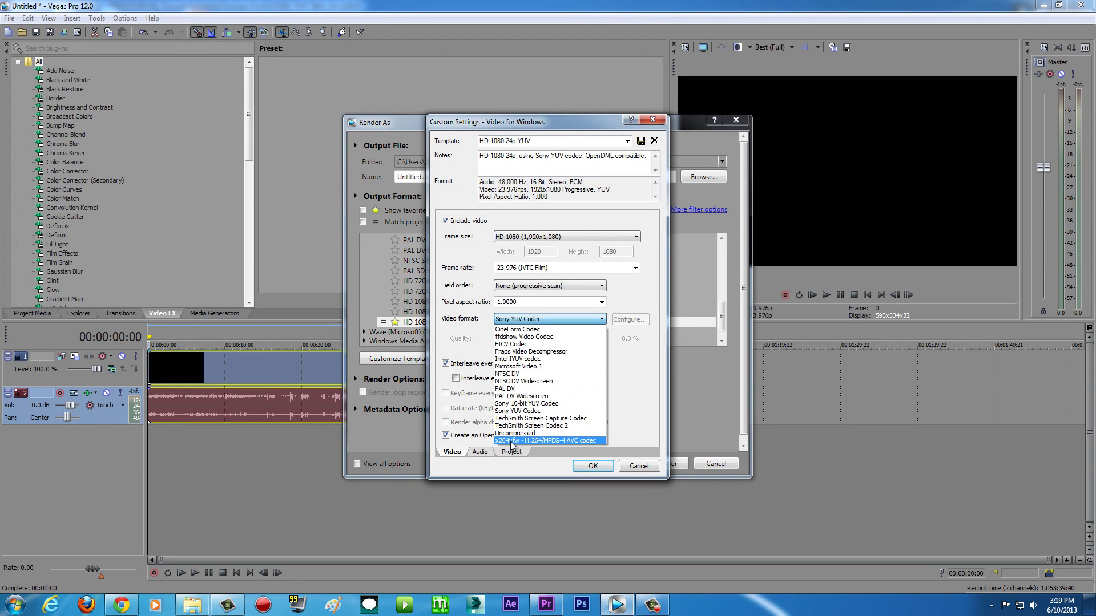
click(511, 441)
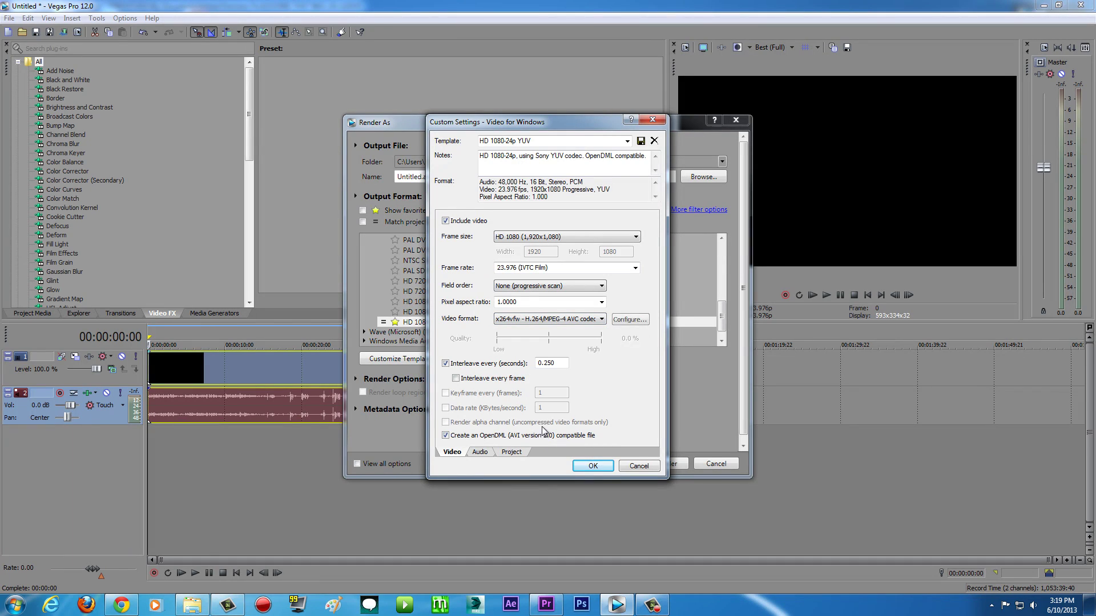
- Review the average bitrate, rate control mode and VFW FourCC choices in the x264vfw configuration and accept it
click(626, 320)
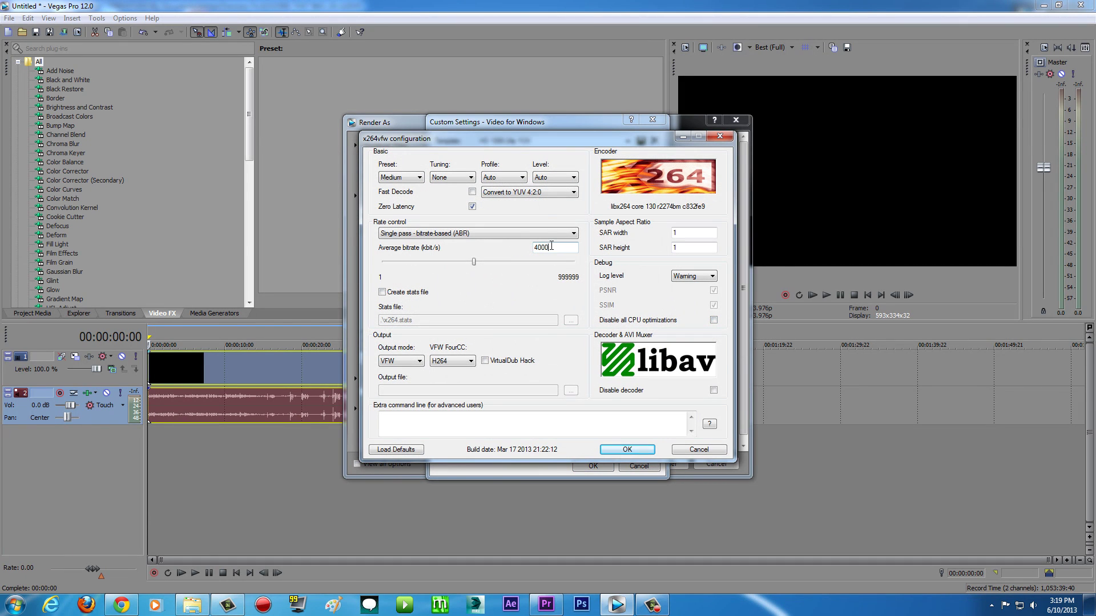
drag(551, 247, 513, 249)
click(532, 232)
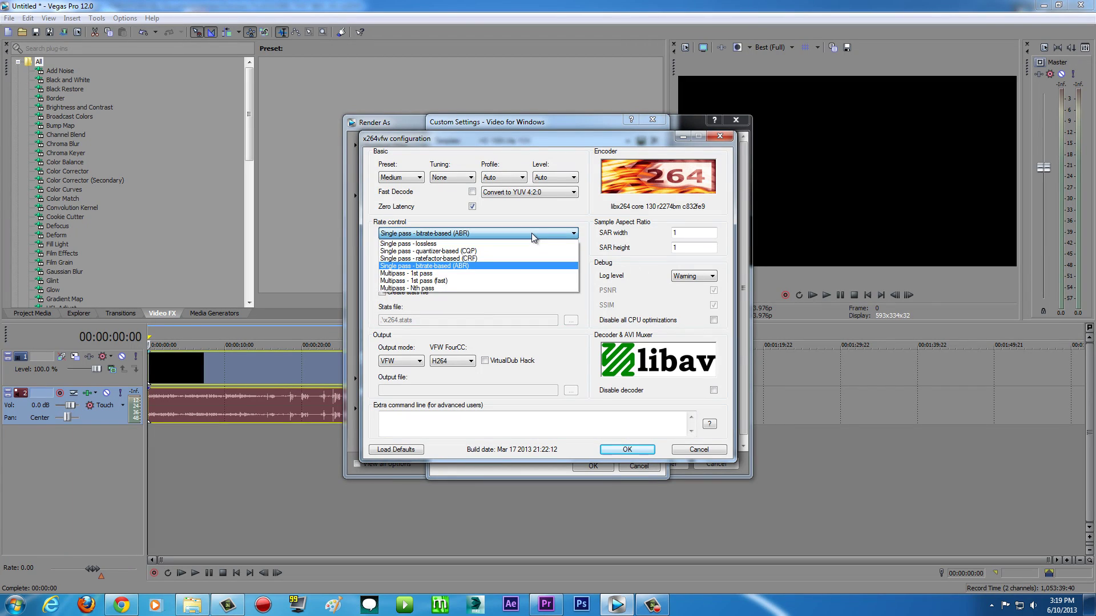
click(532, 233)
click(470, 366)
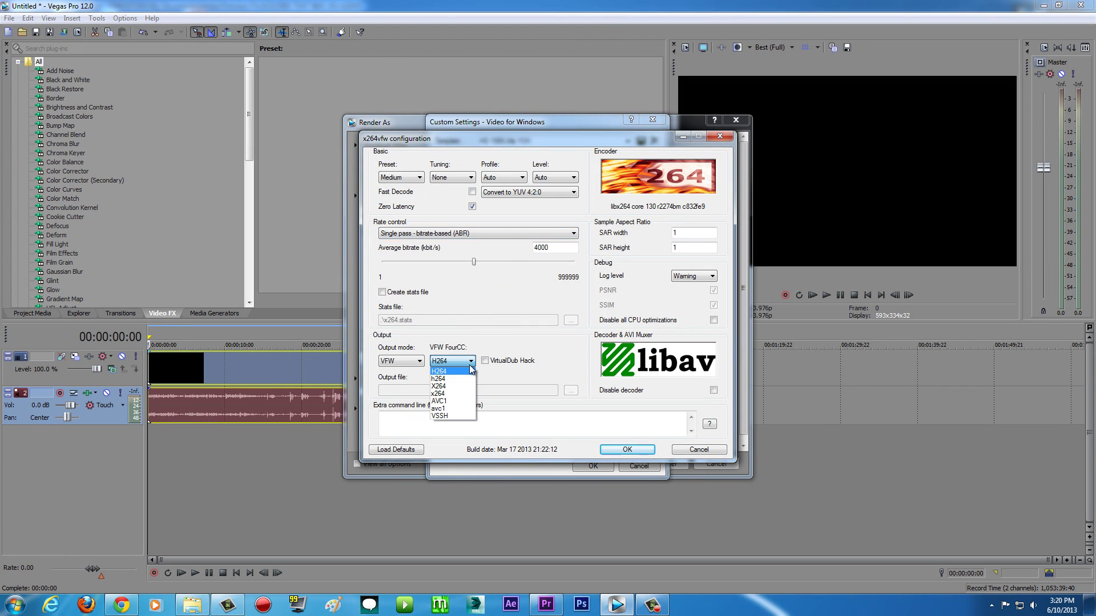
click(471, 370)
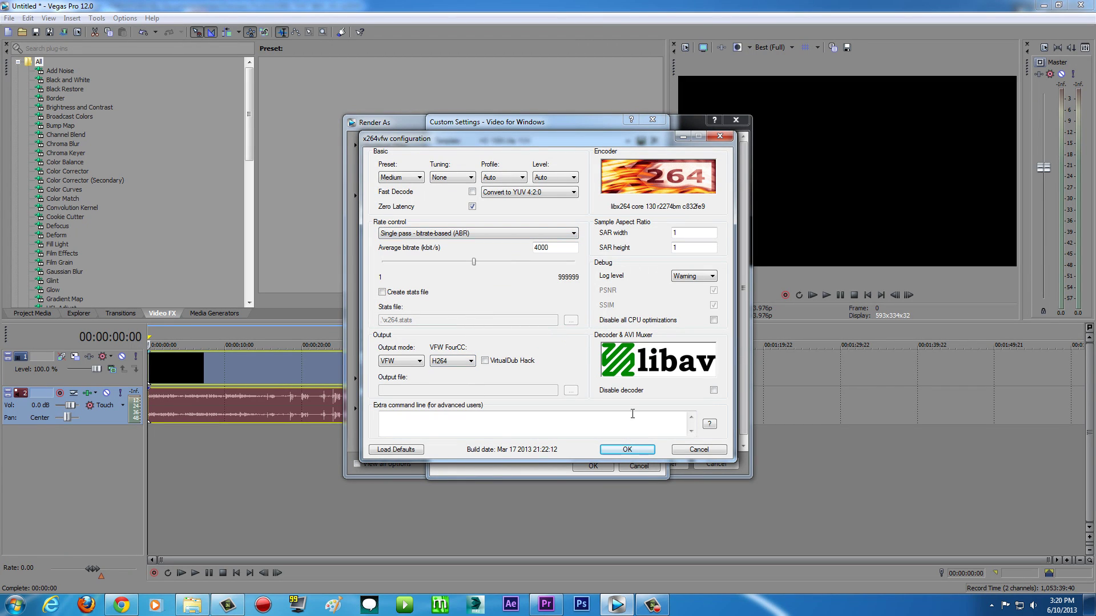
click(627, 449)
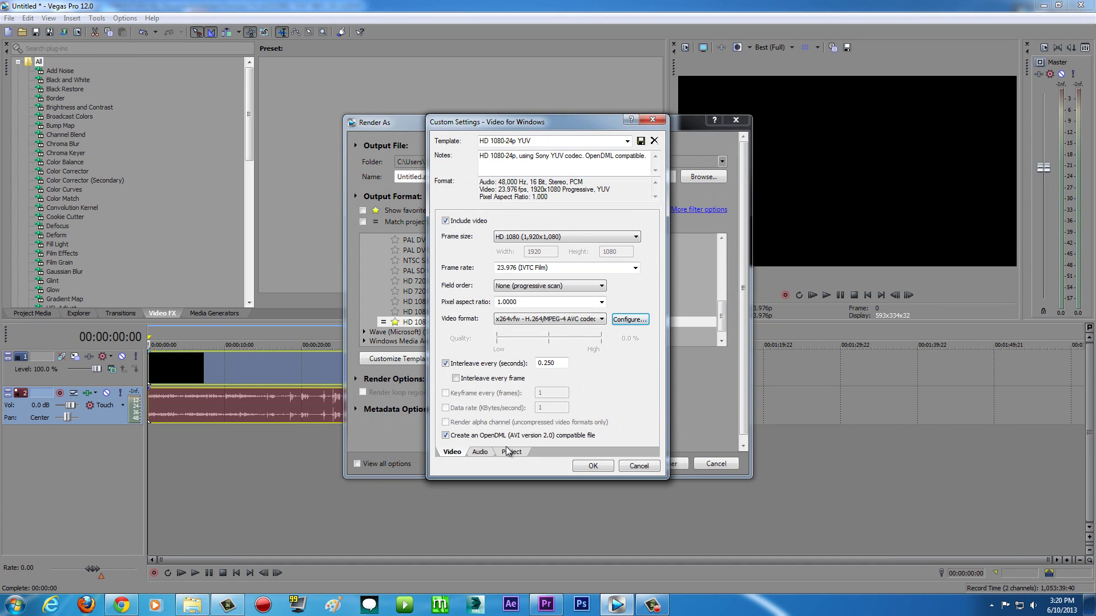
- Set the template's audio to PCM Uncompressed with a 32,000 Hz sample rate and accept the custom settings
click(481, 452)
click(585, 236)
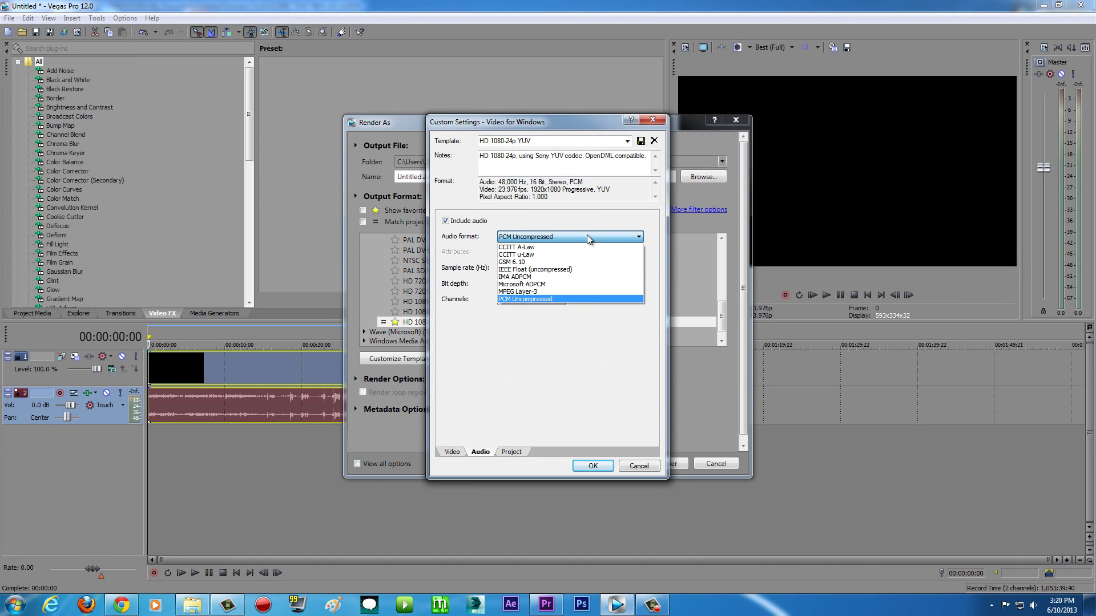
click(578, 298)
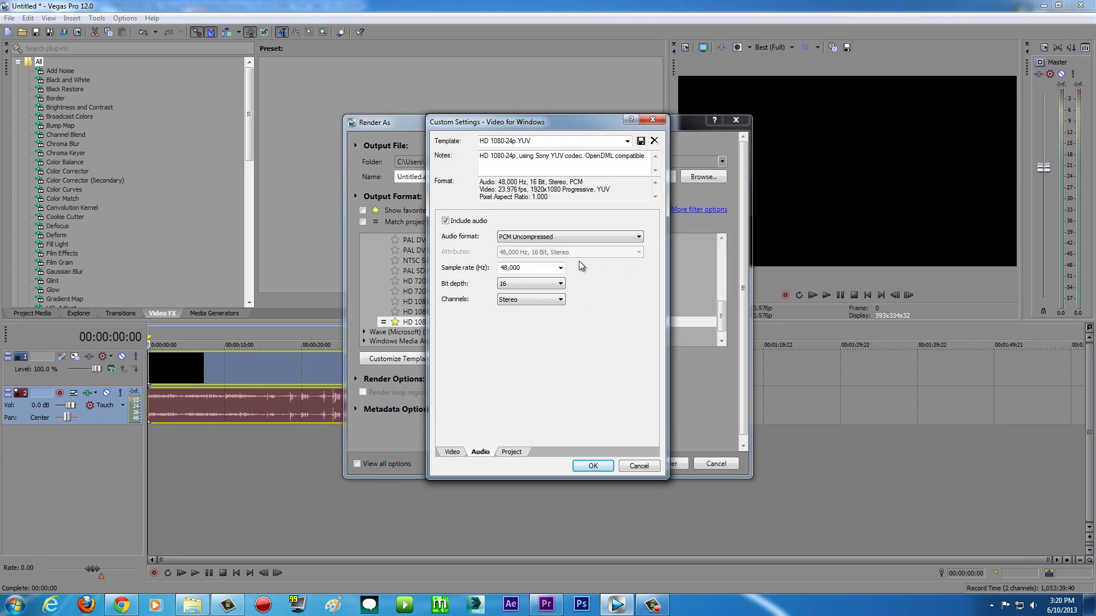
click(560, 268)
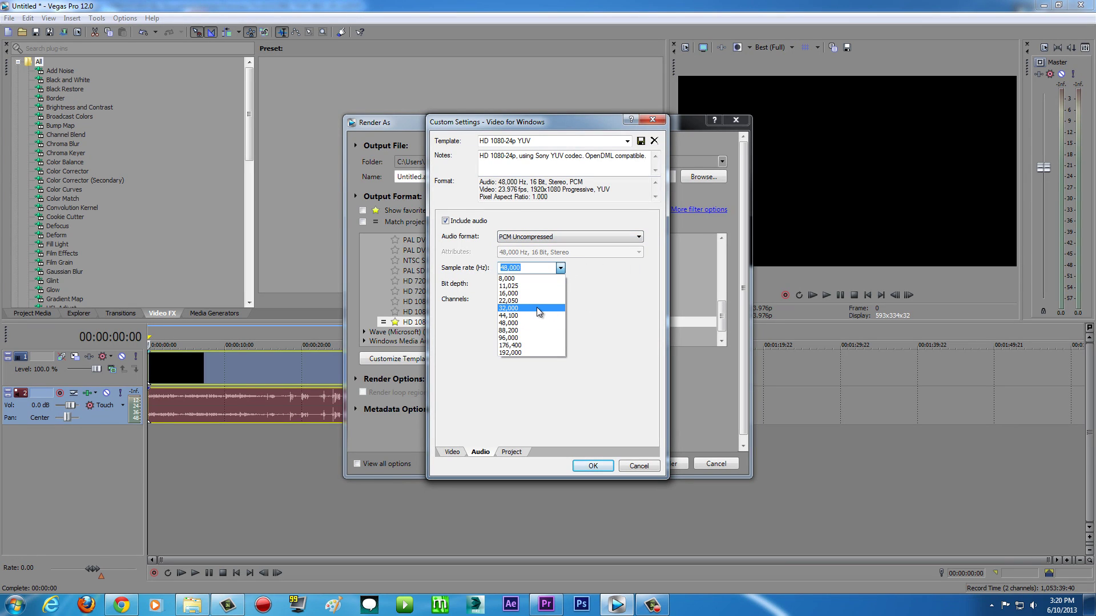
click(517, 308)
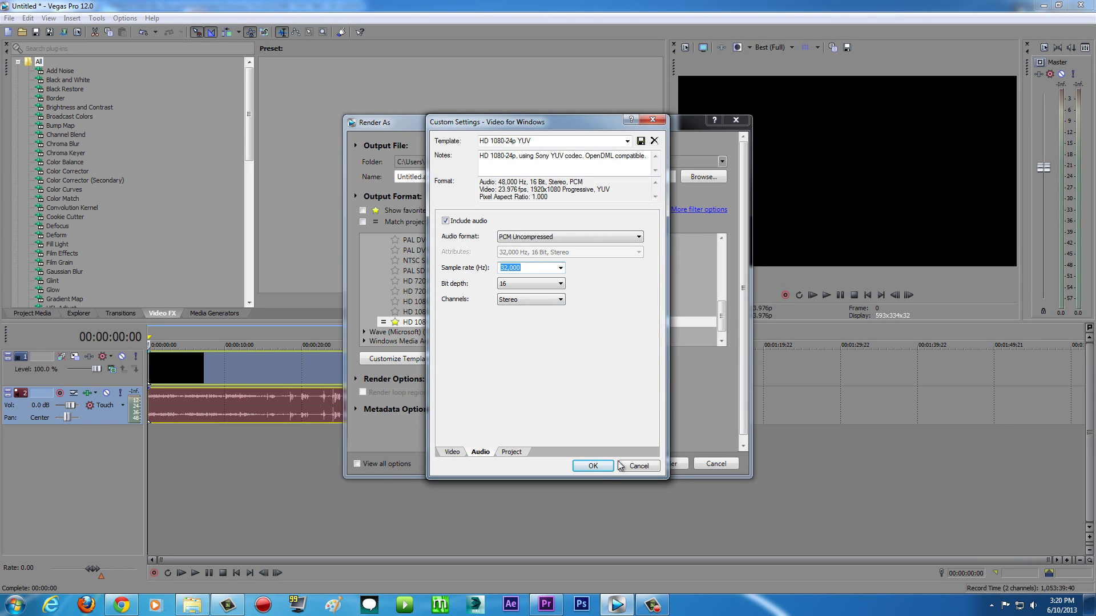
click(593, 465)
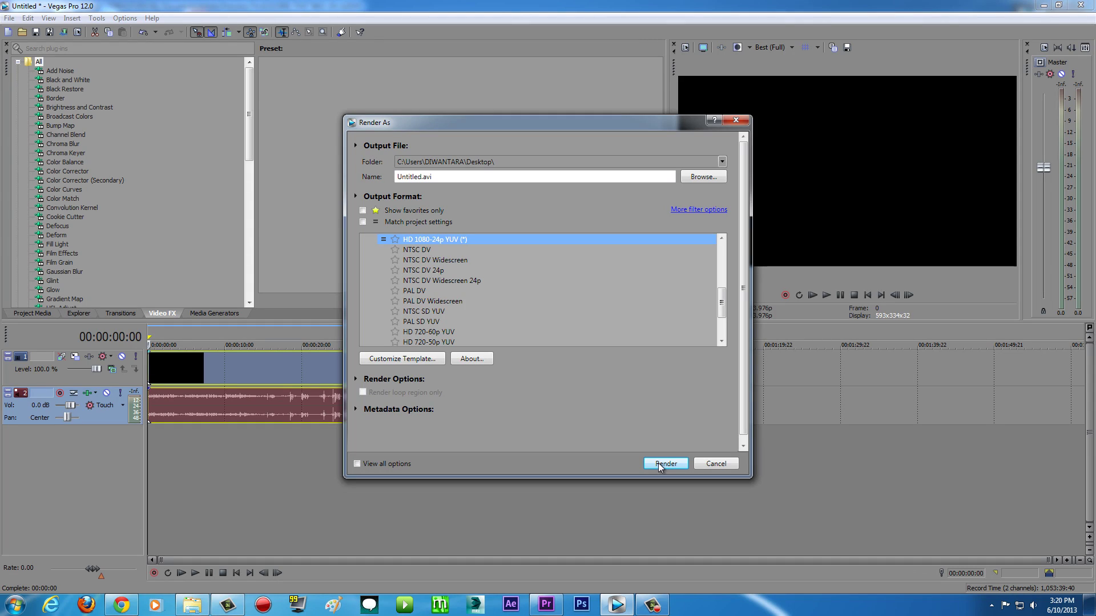
- Close the render settings without rendering and quit Vegas Pro without saving the project
click(737, 121)
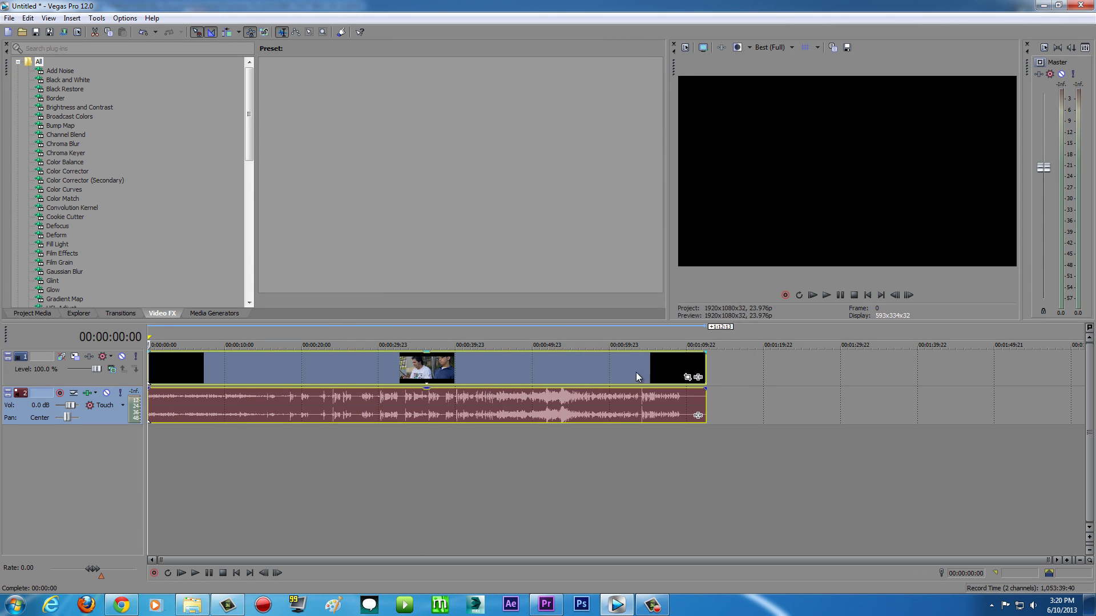
click(1083, 10)
click(556, 243)
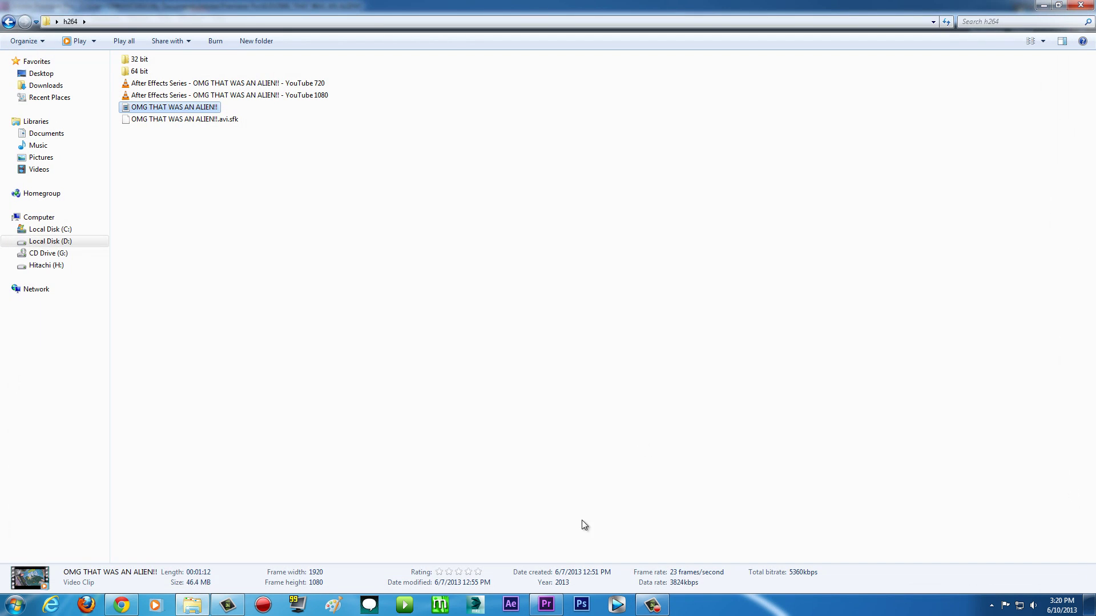
- Start After Effects and import the OMG THAT WAS AN ALIEN!! video from the h264 folder into the empty project
click(510, 606)
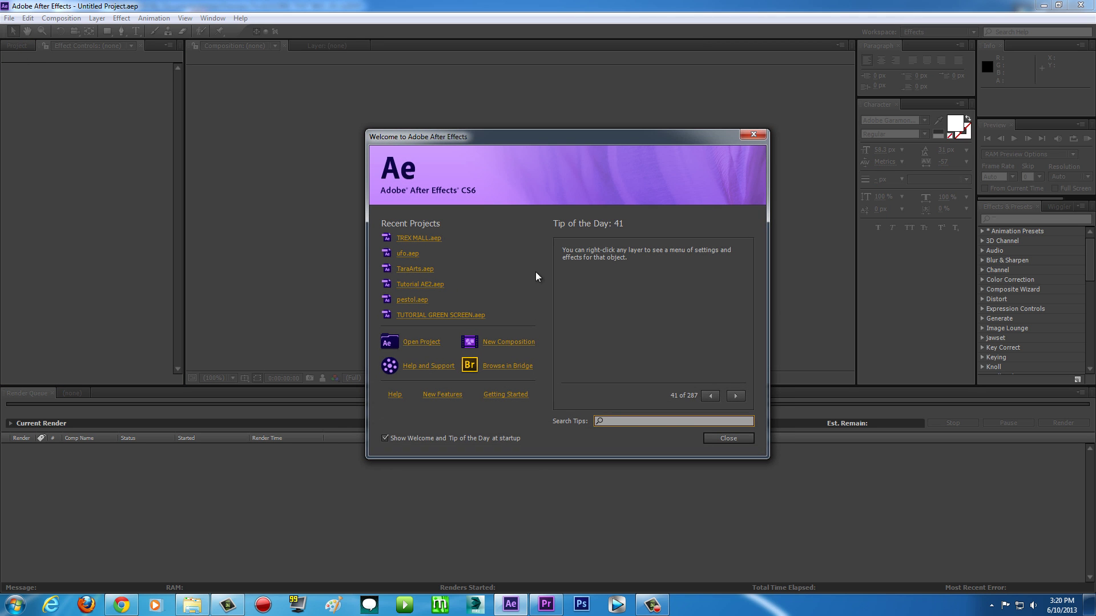
click(754, 135)
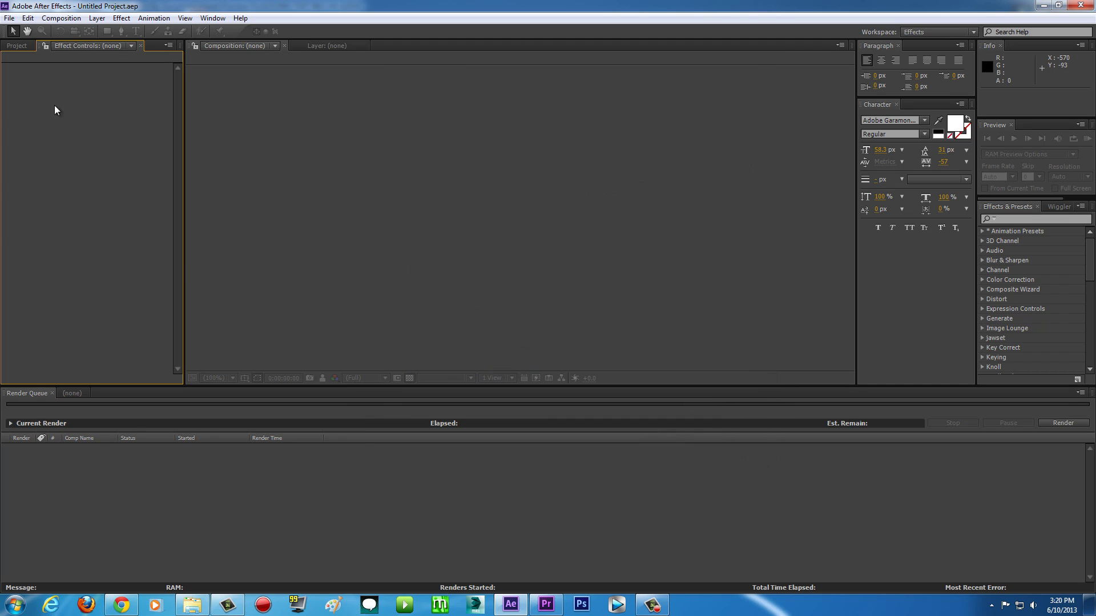
click(18, 48)
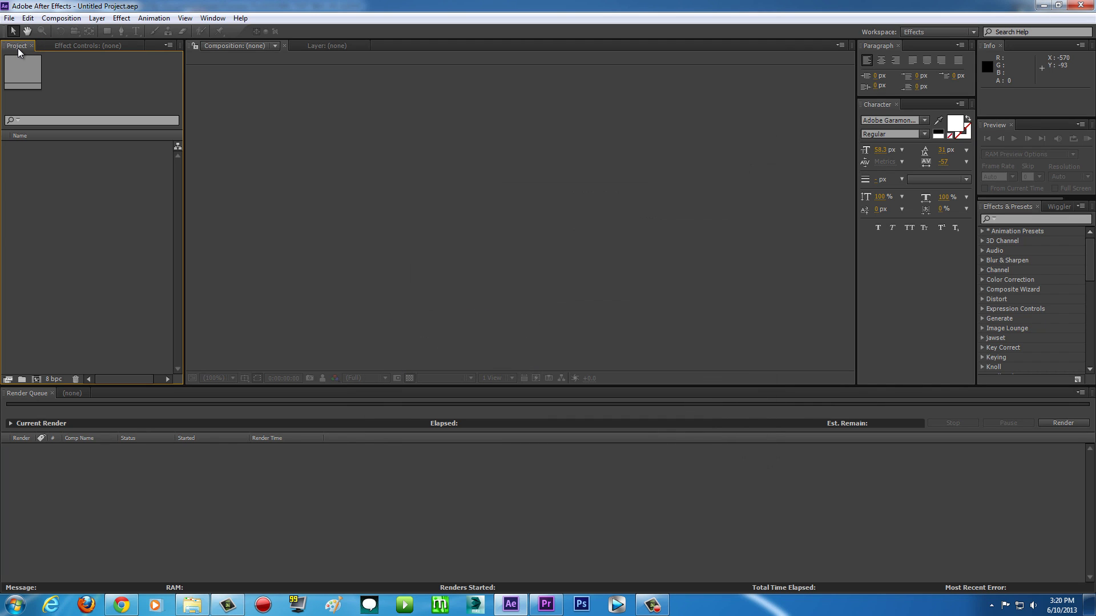
click(191, 604)
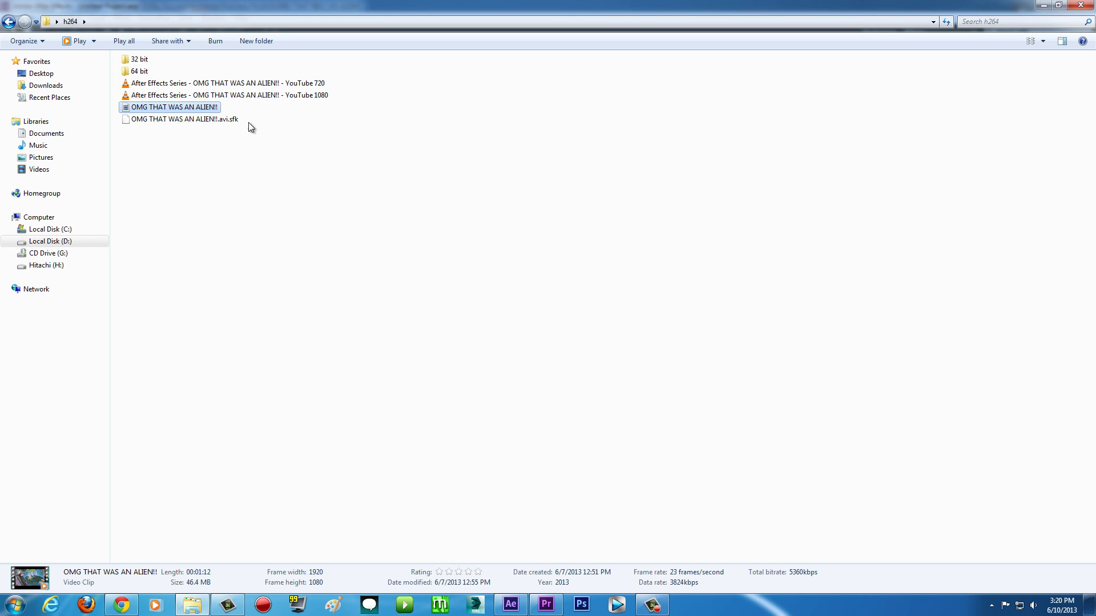
drag(182, 111, 162, 242)
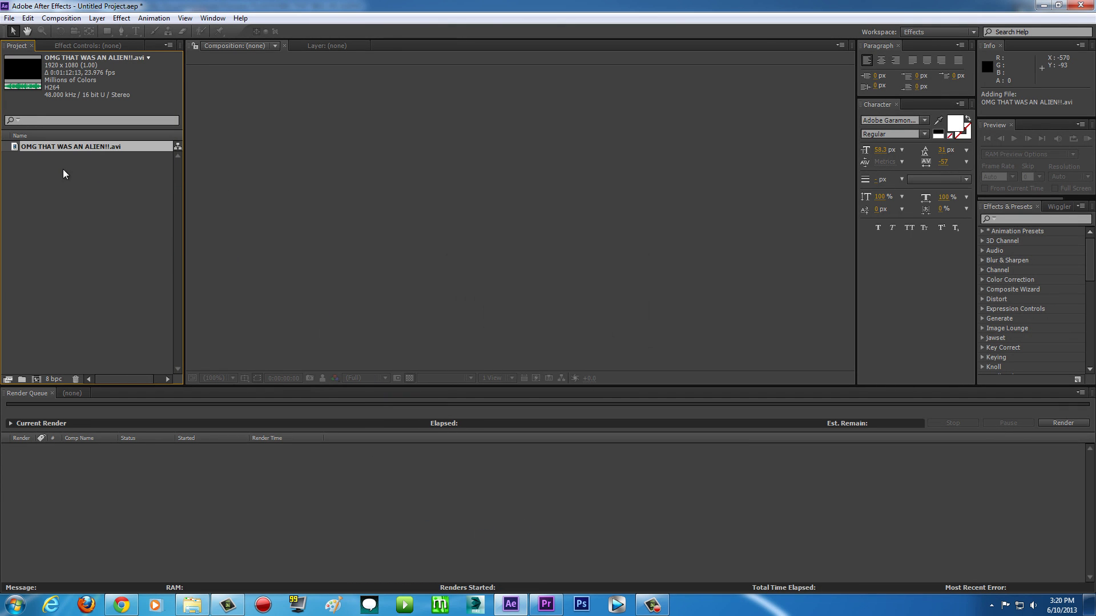
- Create a composition from the imported OMG THAT WAS AN ALIEN!! video and add it to the render queue
drag(20, 147, 709, 315)
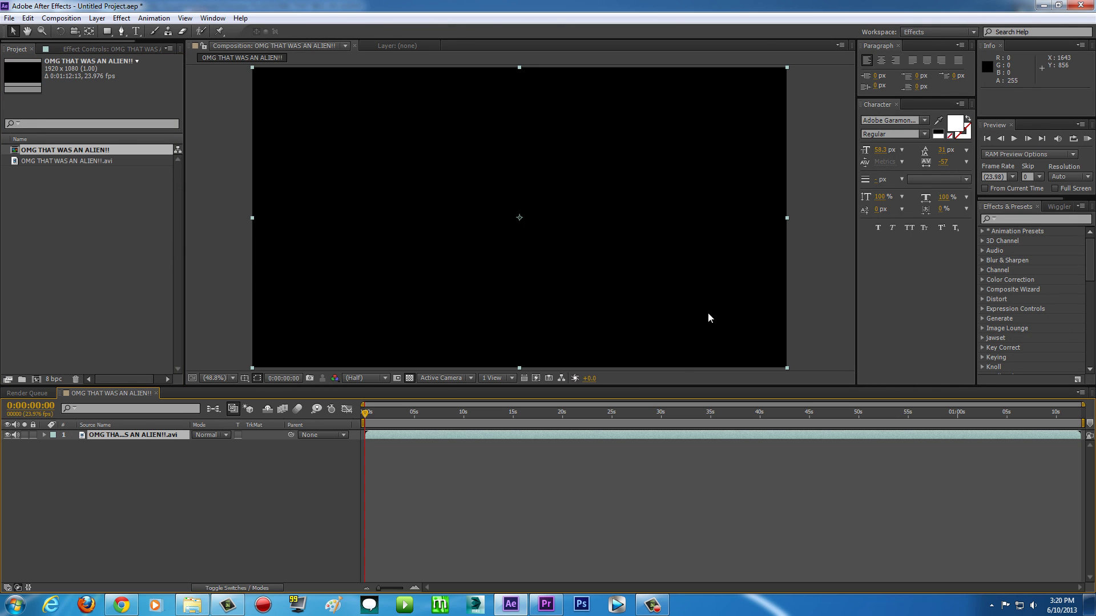
click(443, 412)
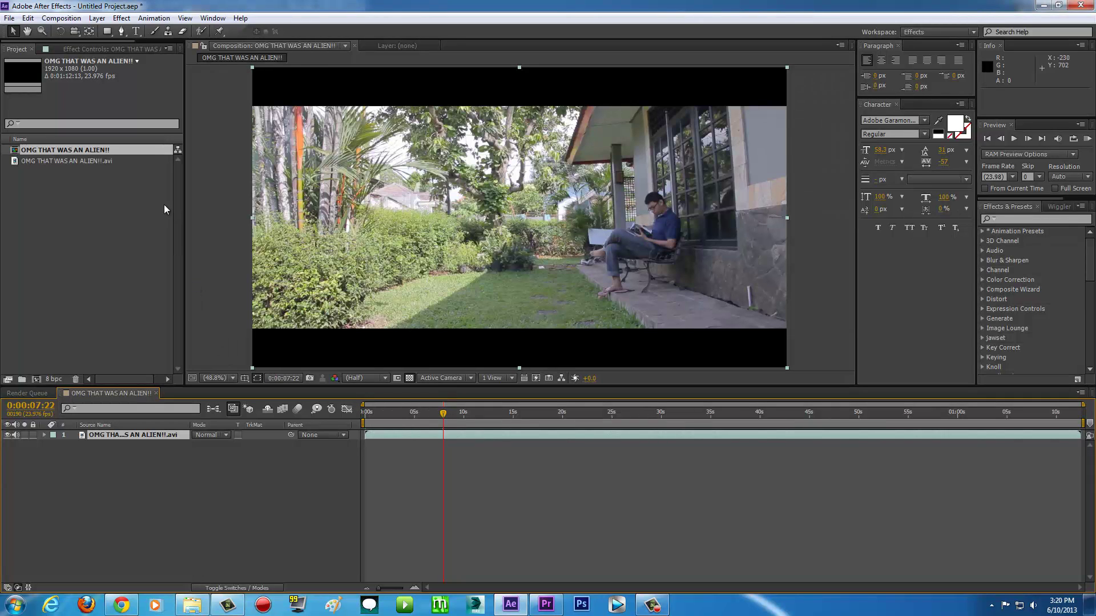
click(61, 18)
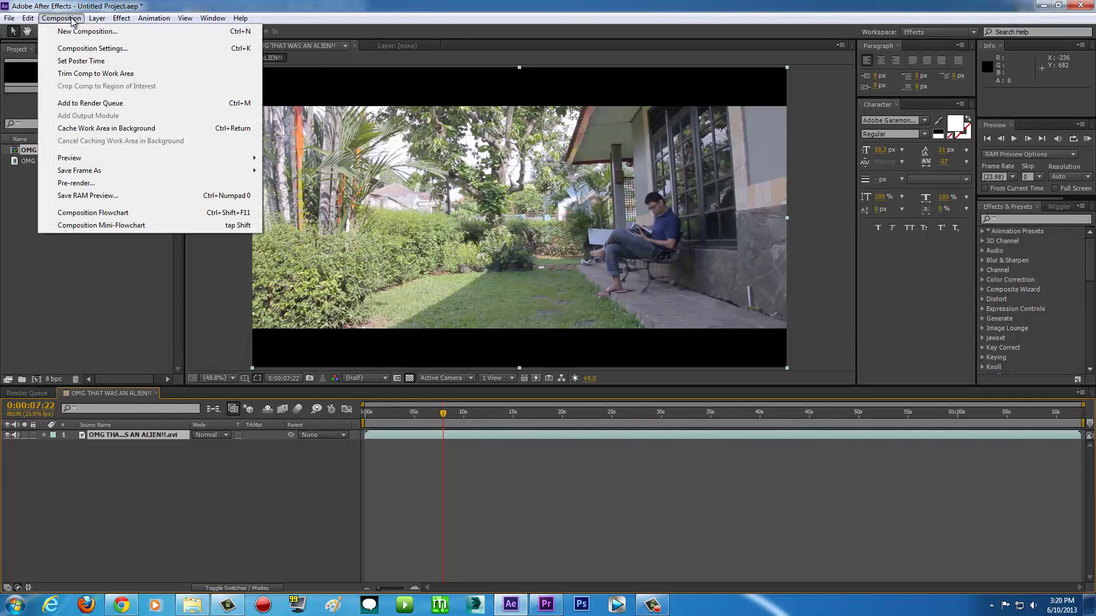
mouse_move(115, 169)
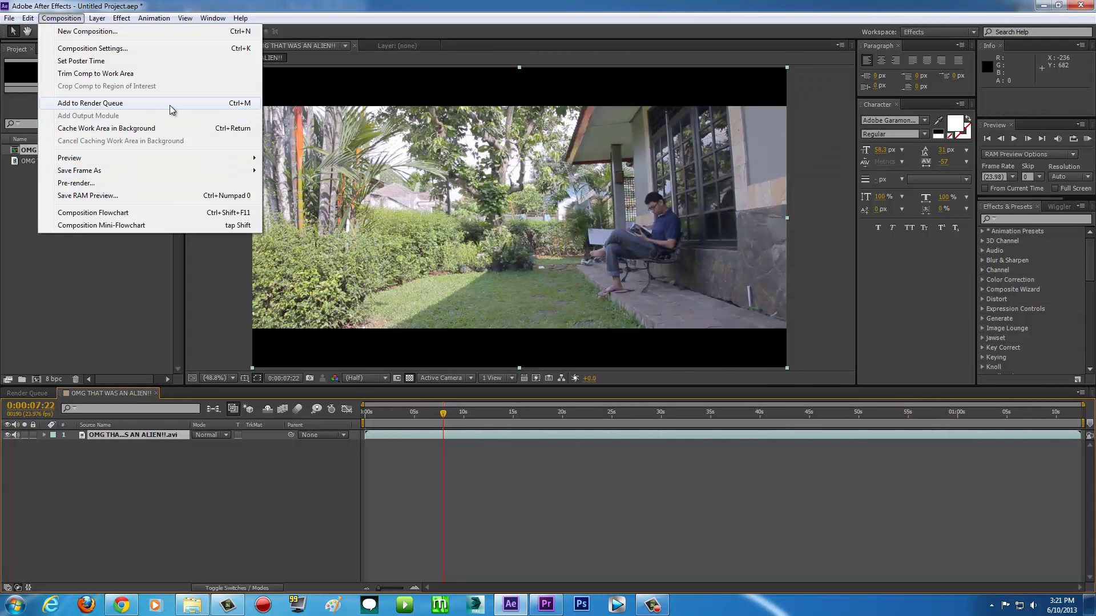
click(115, 107)
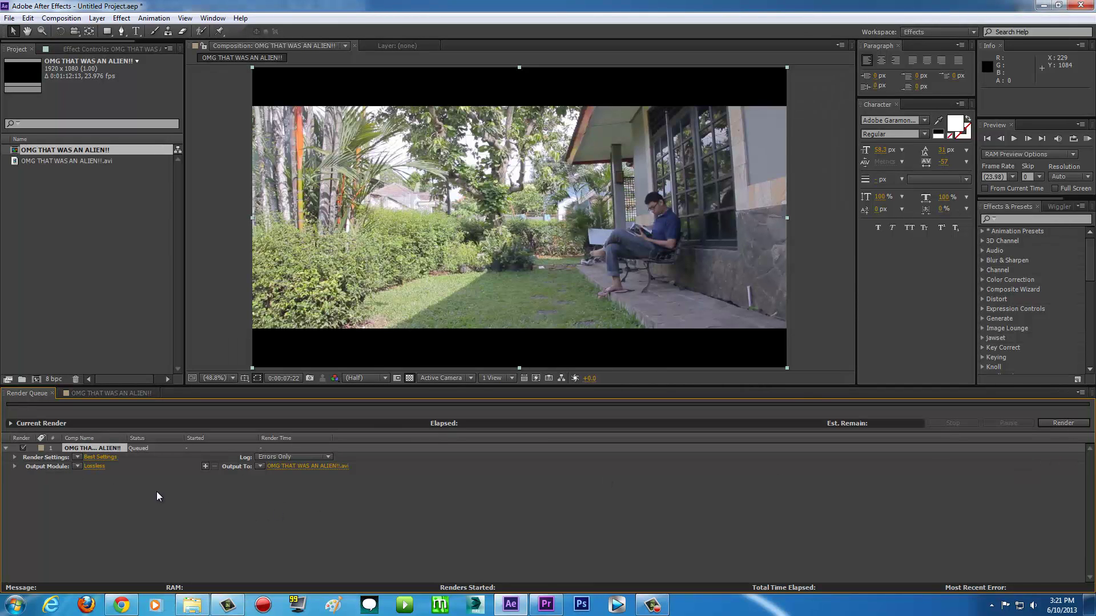
- Open the queued composition's output module settings and keep AVI as the format with no post-render action
click(95, 467)
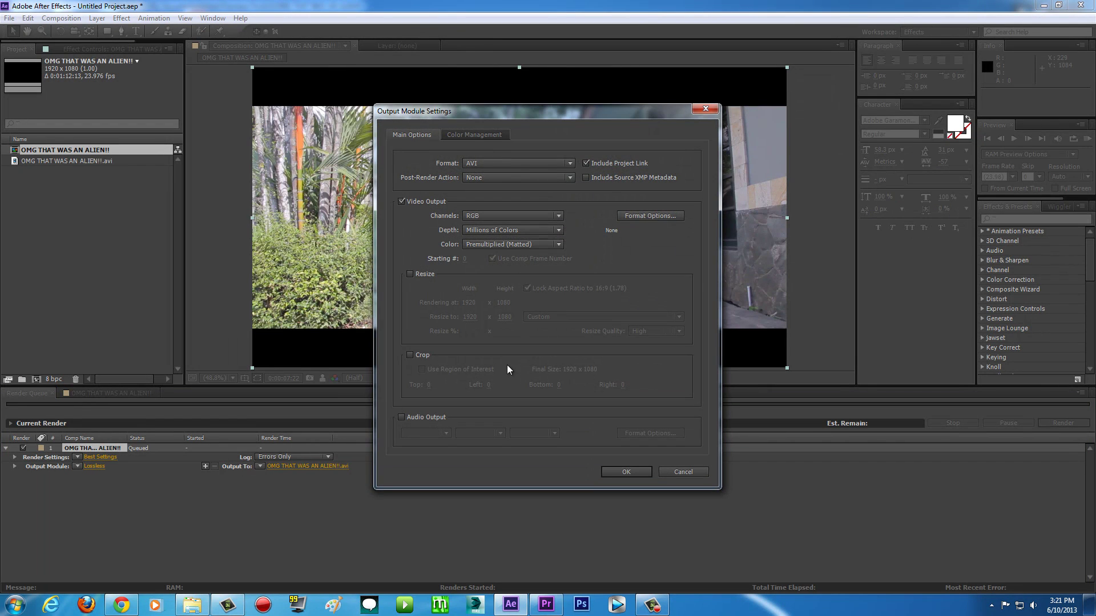
drag(587, 115, 610, 168)
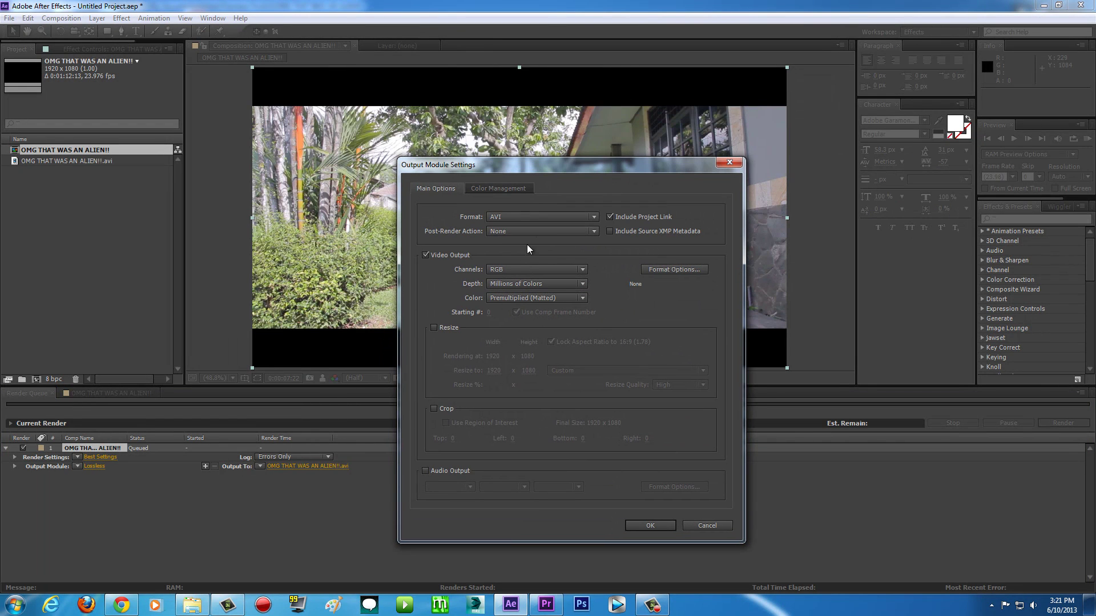
click(593, 218)
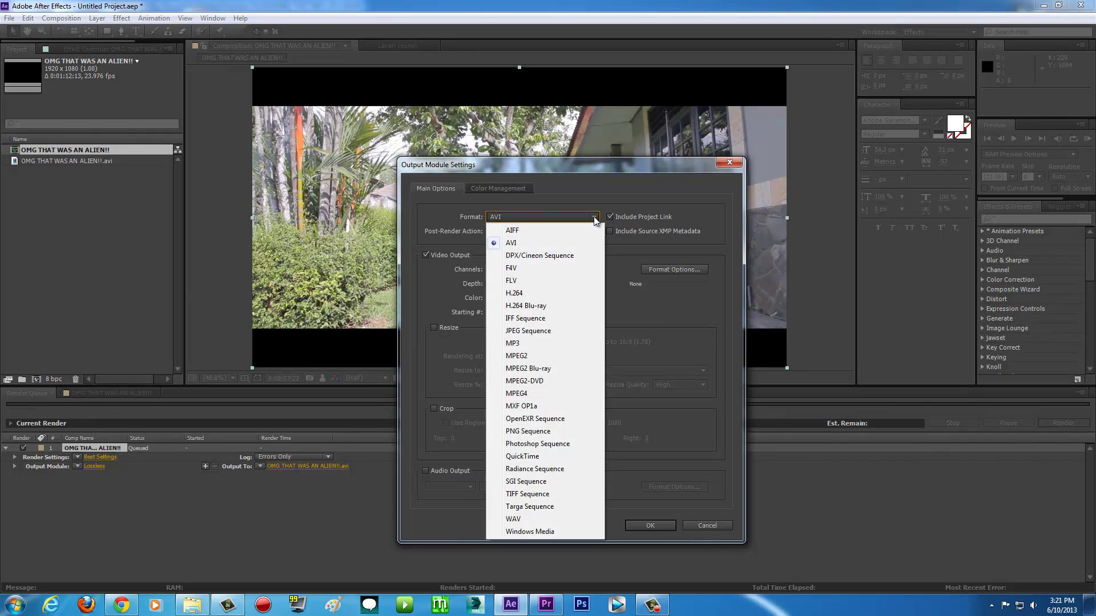
click(595, 221)
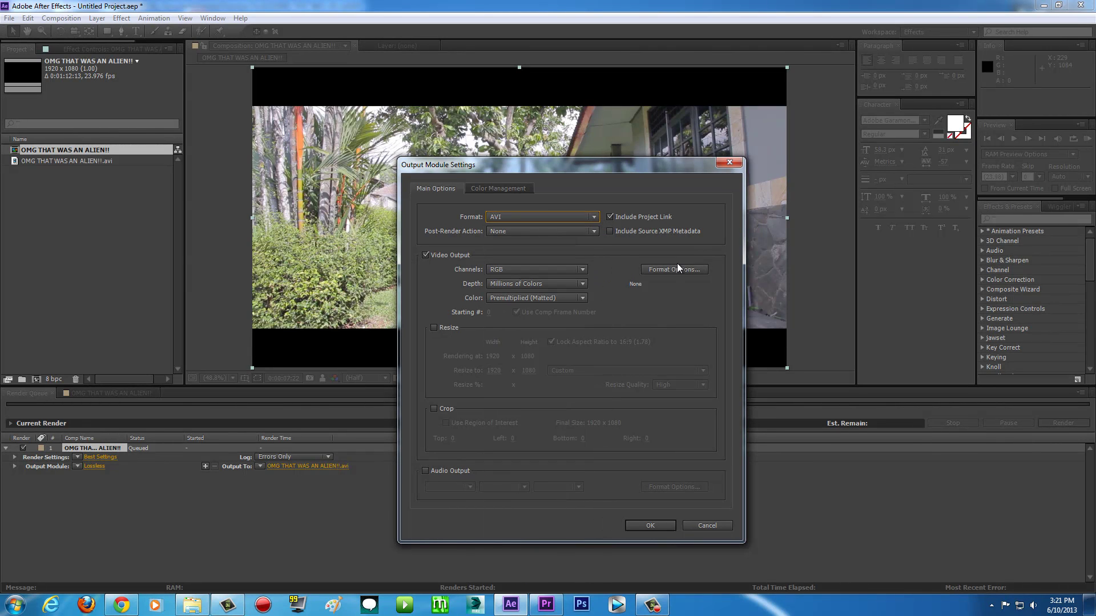
click(593, 232)
click(653, 258)
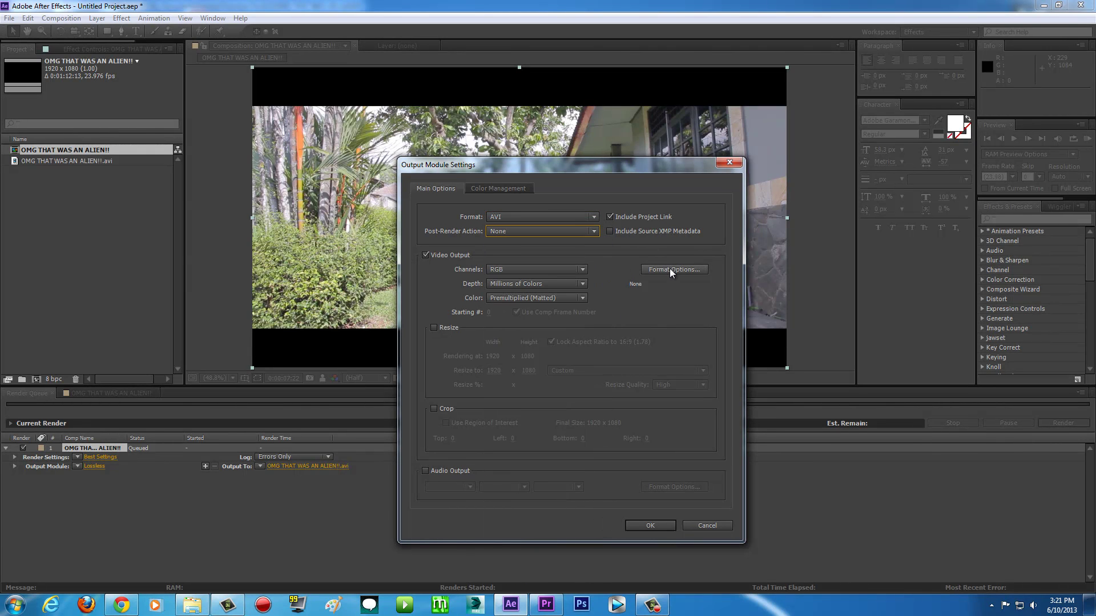
- Set the AVI video codec to x264vfw - H.264/MPEG-4 AVC codec and accept its single-pass bitrate-based configuration at 4000 kbit/s
click(671, 271)
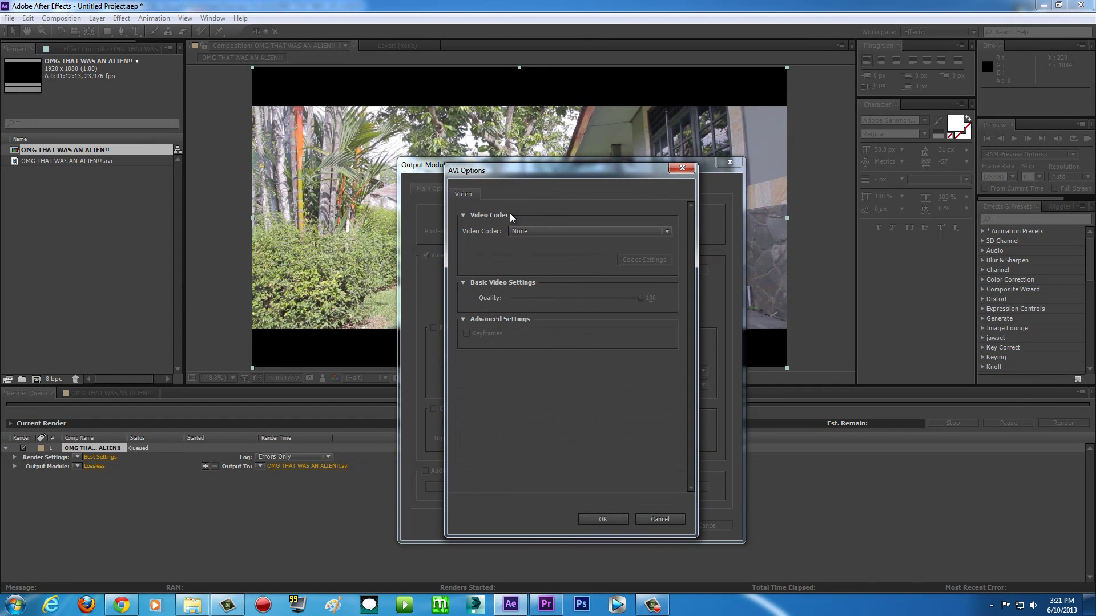
click(600, 230)
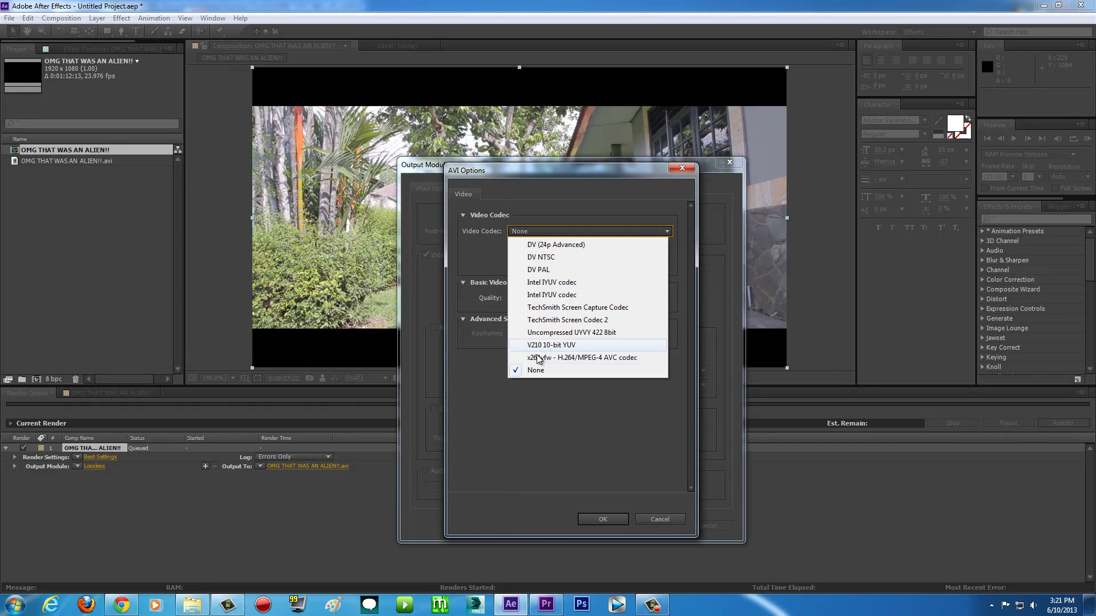
click(562, 358)
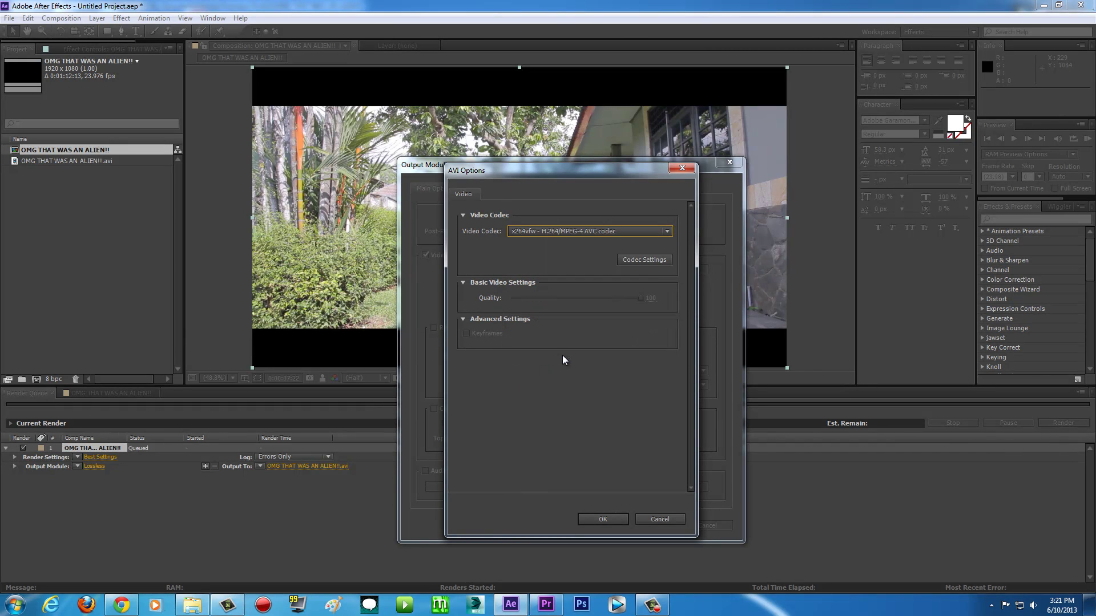
click(655, 260)
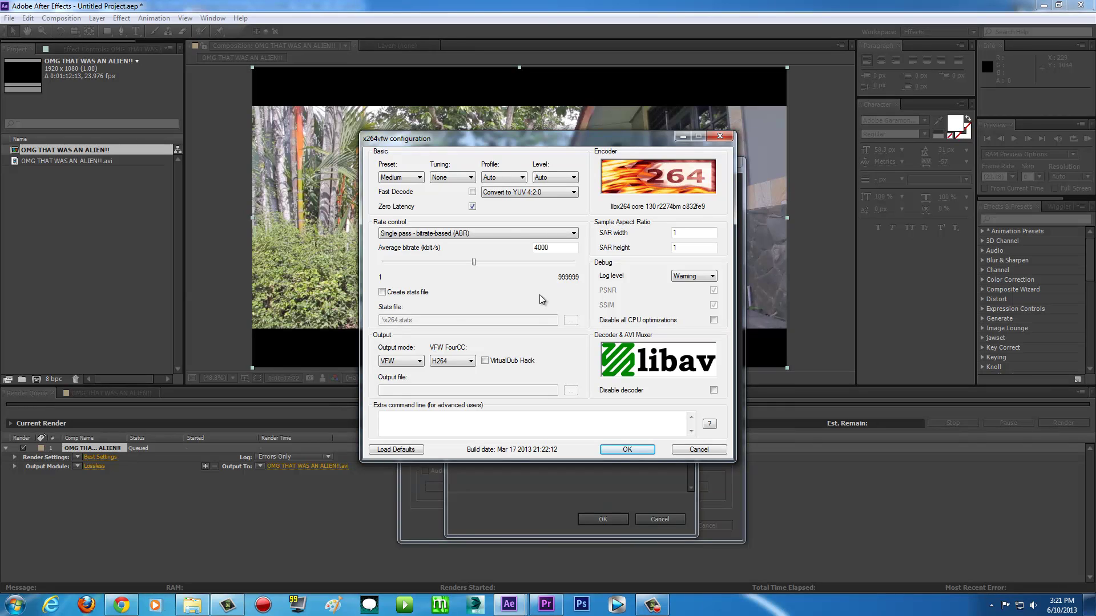
click(628, 450)
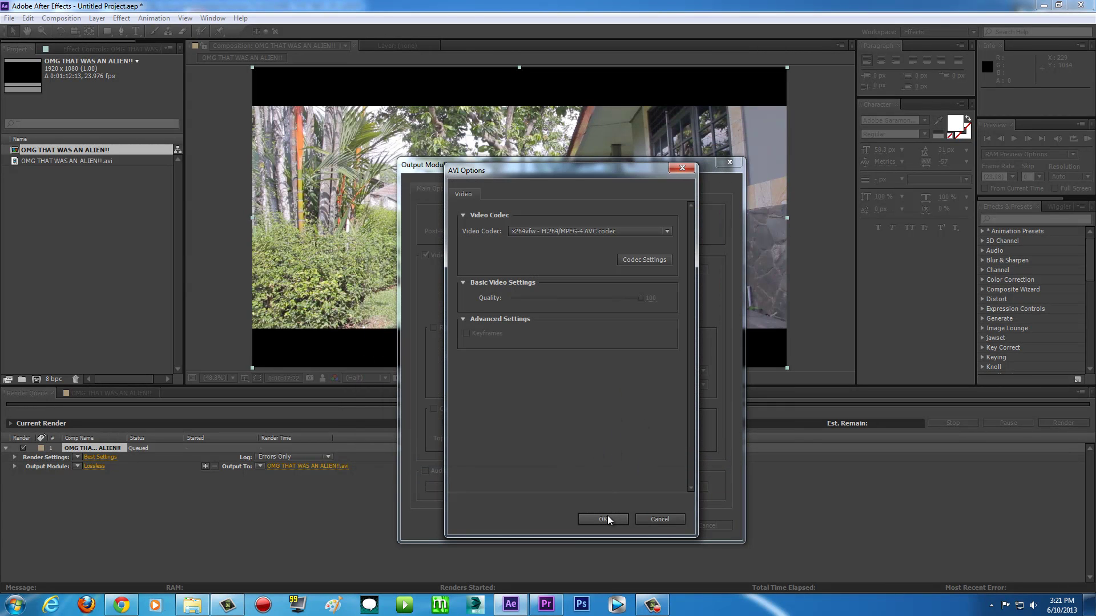
click(604, 520)
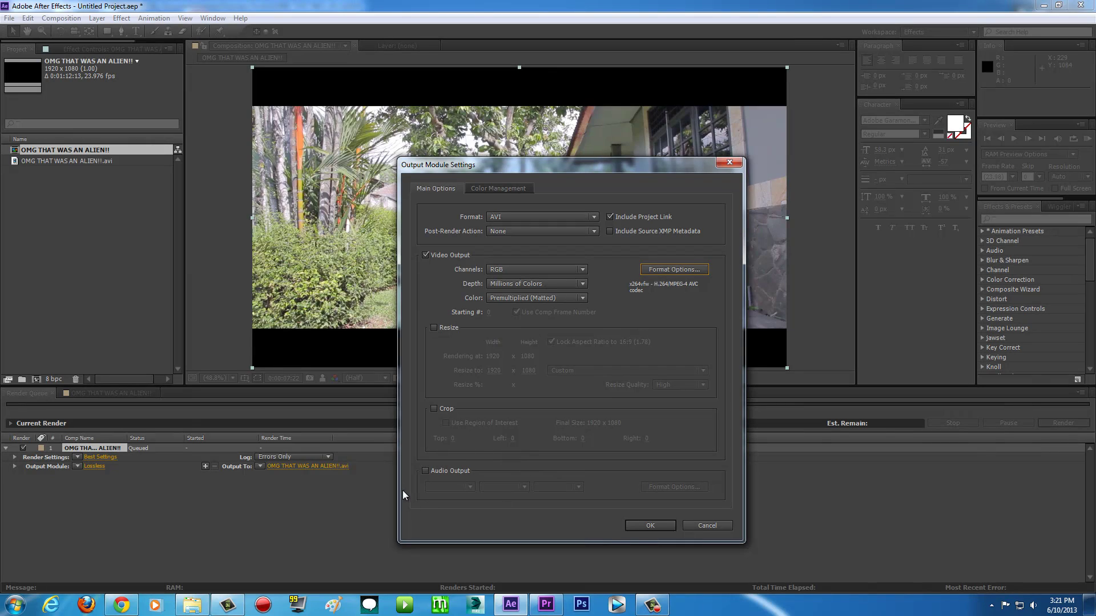
- Enable audio output at 48.000 kHz, 16 Bit, Stereo and accept the output module settings
click(425, 472)
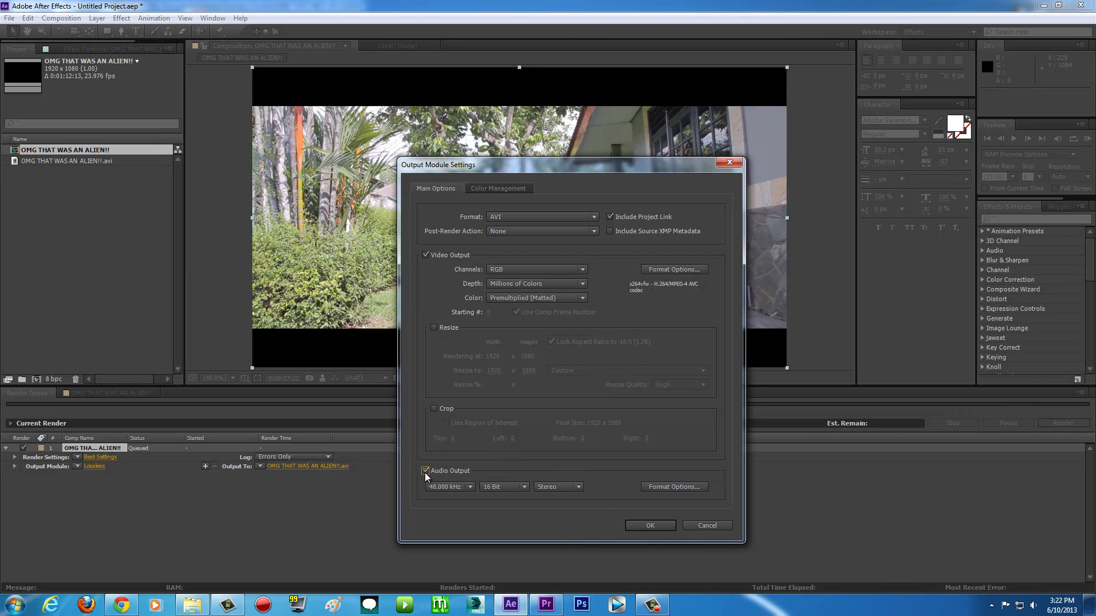
click(470, 487)
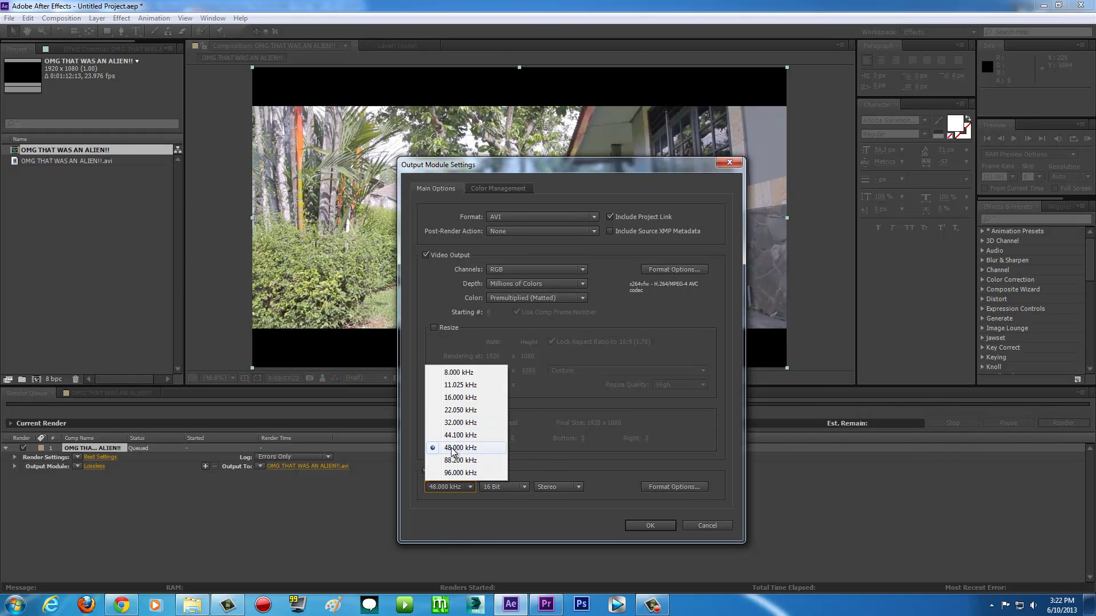
click(551, 456)
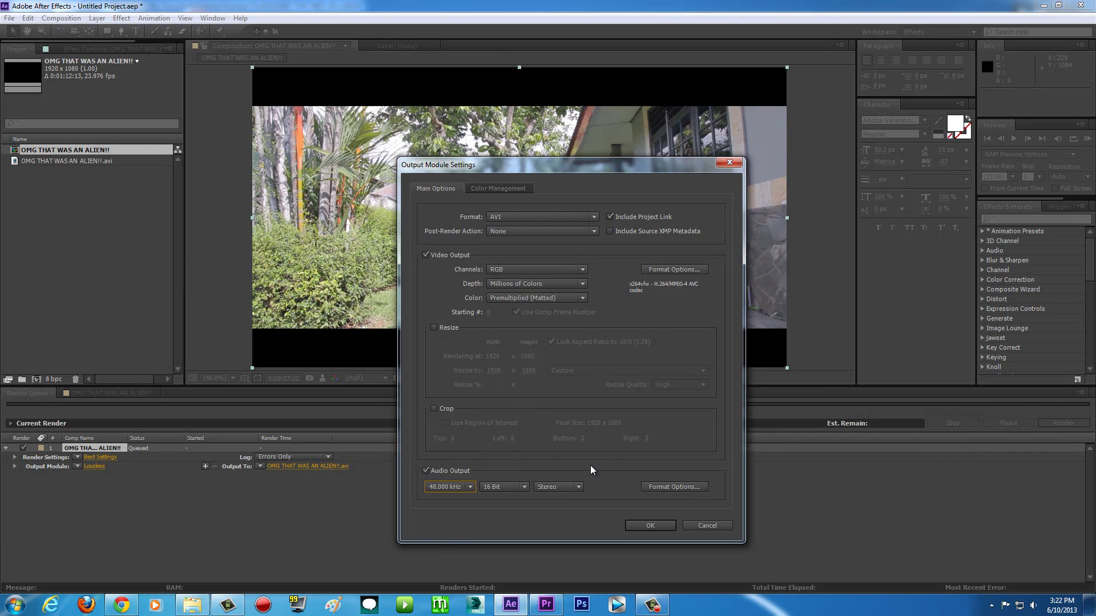
click(649, 525)
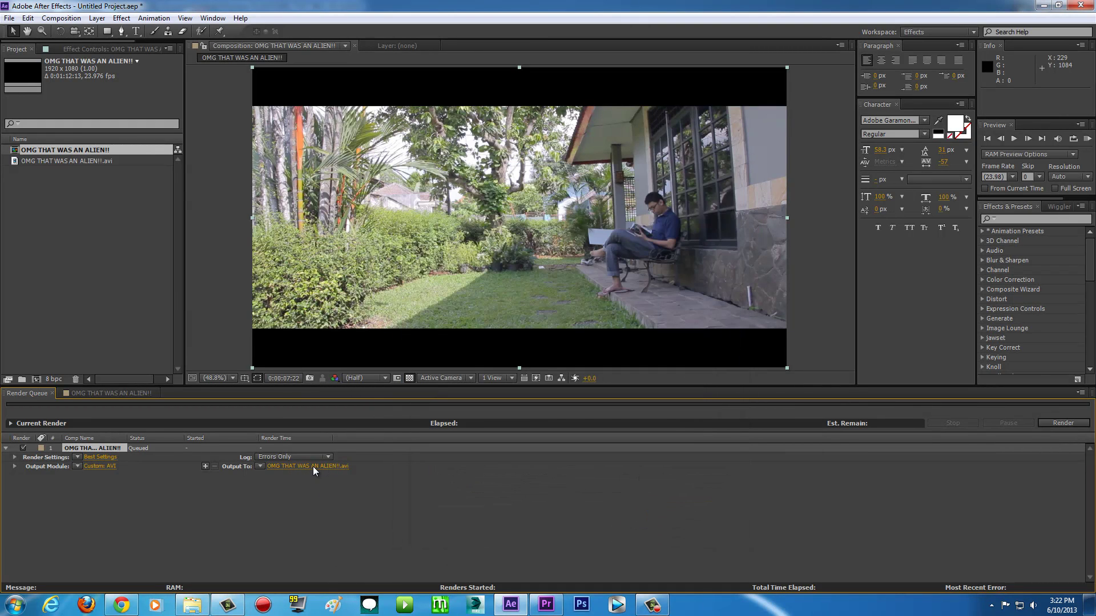
click(532, 497)
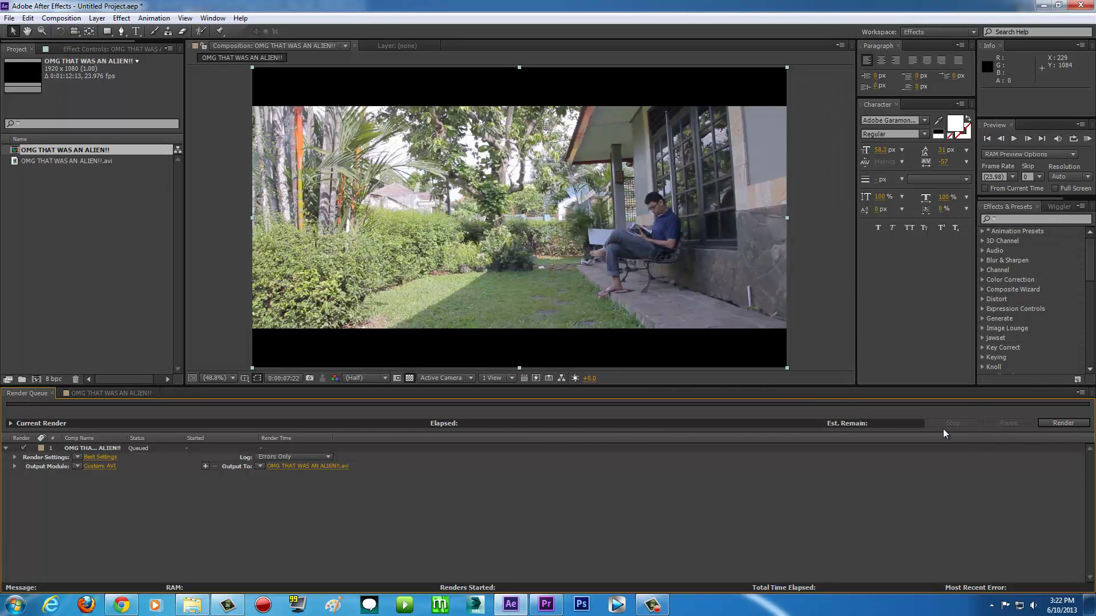
- Quit After Effects without saving the untitled project and switch to Premiere Pro
click(1080, 5)
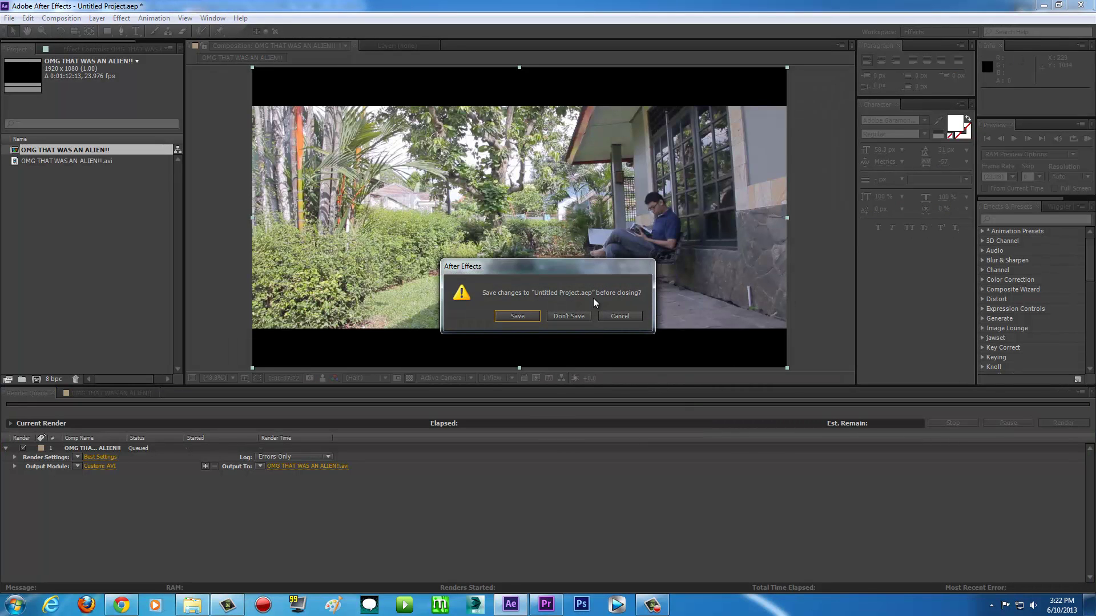
click(571, 316)
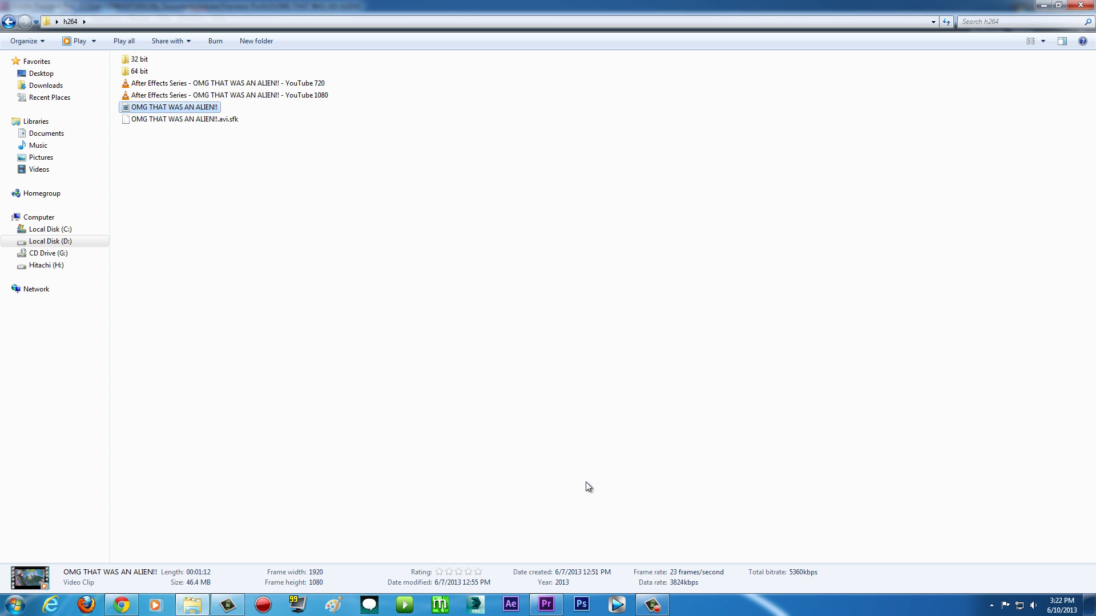
click(546, 605)
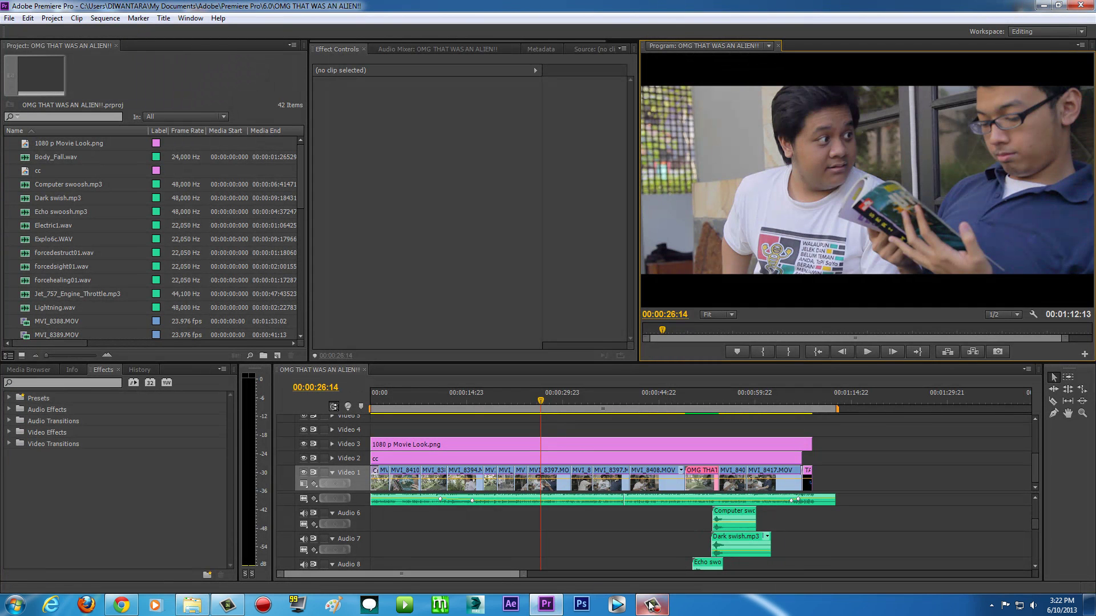
click(650, 603)
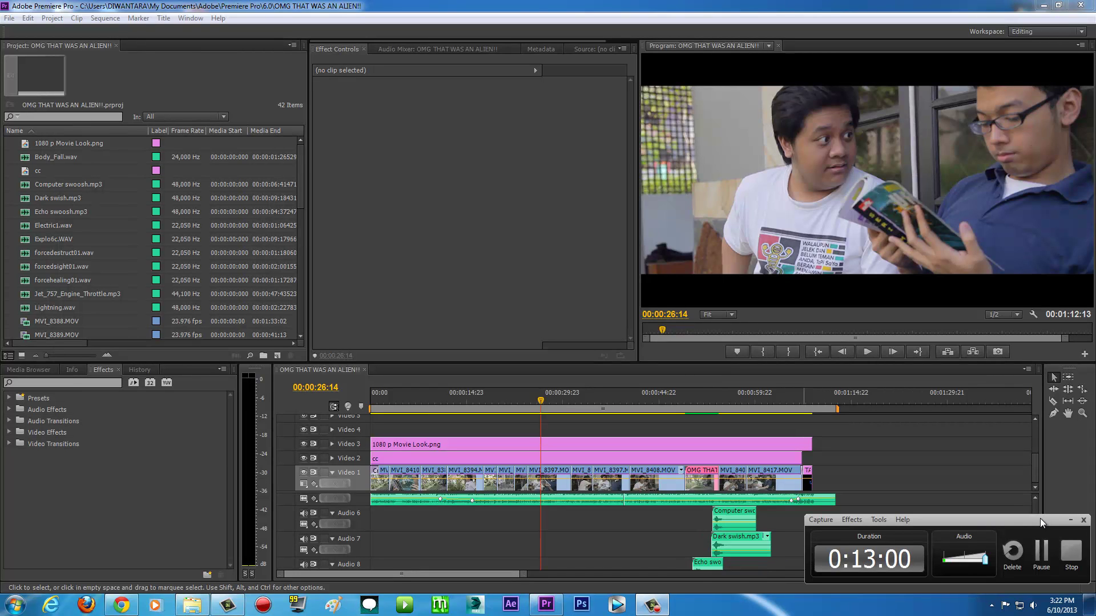
click(1070, 555)
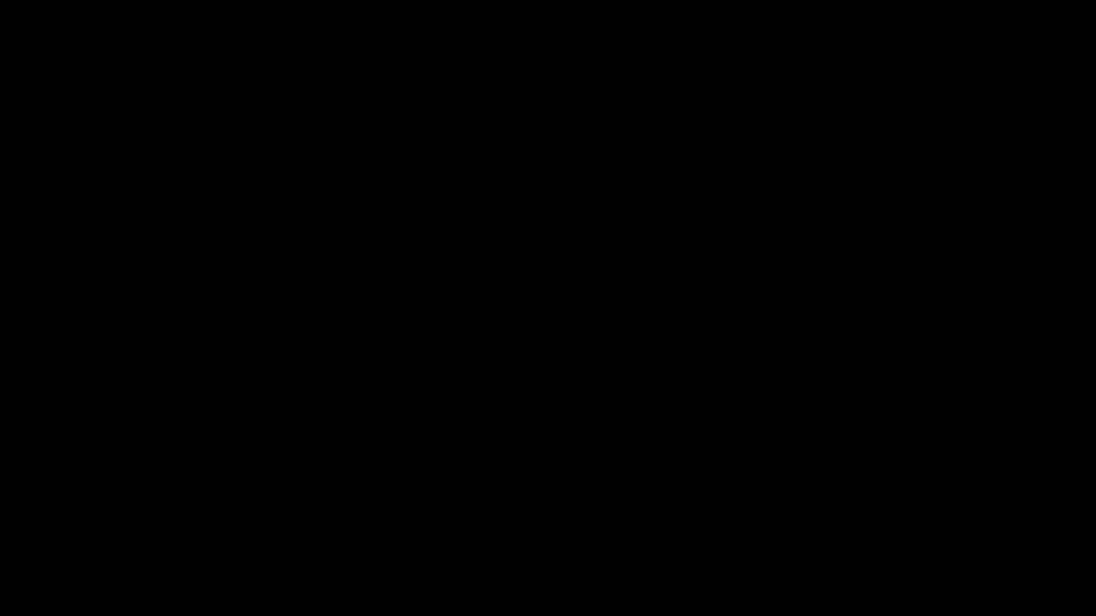